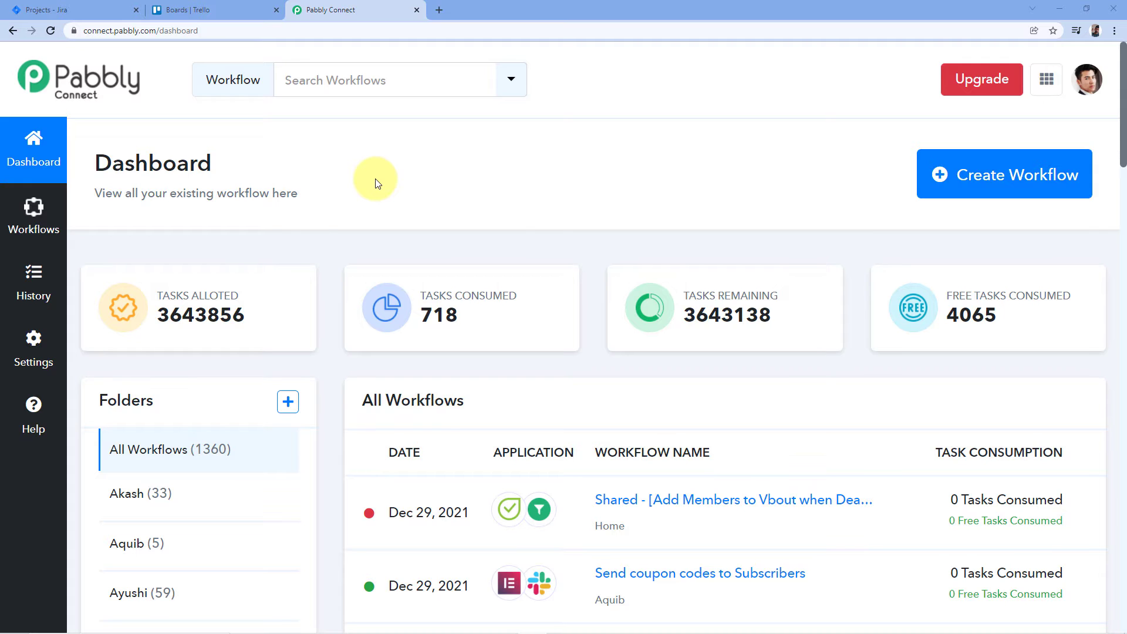
- Visit pabbly.com in a separate browser tab, view its sign-up page entry, and close that tab
click(440, 10)
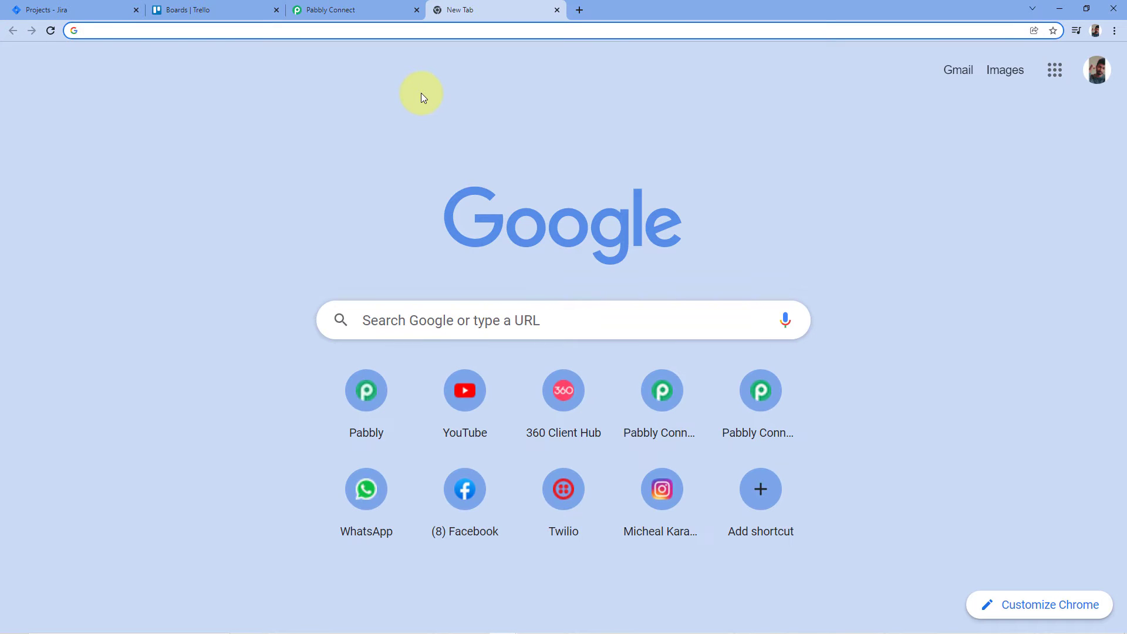
text(pabbly.)
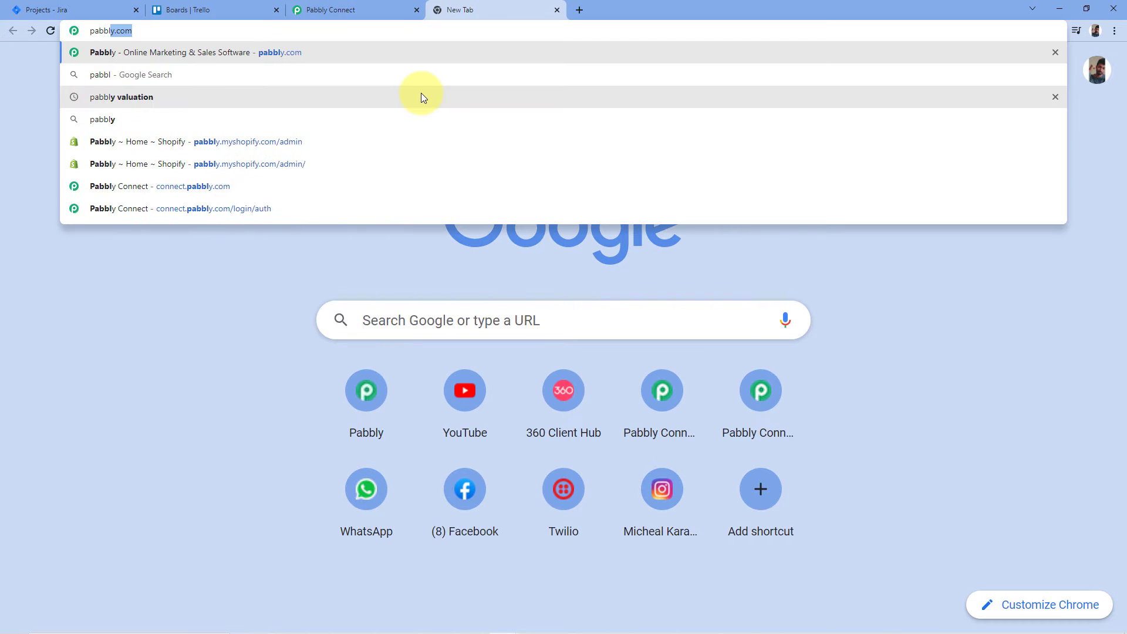
text(com)
key(Return)
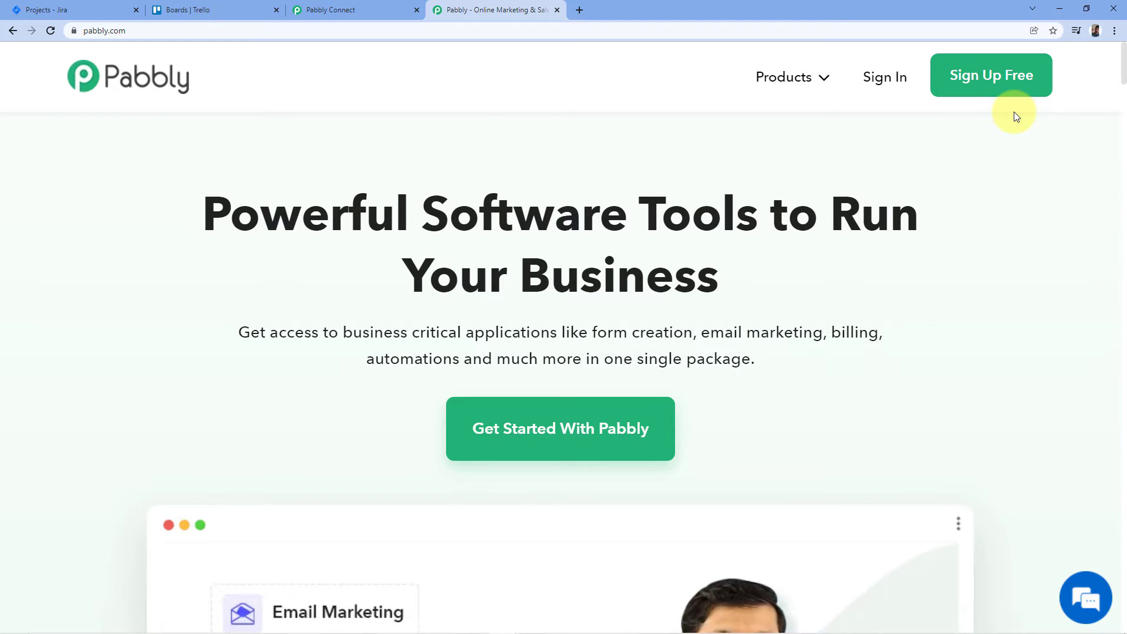
click(558, 10)
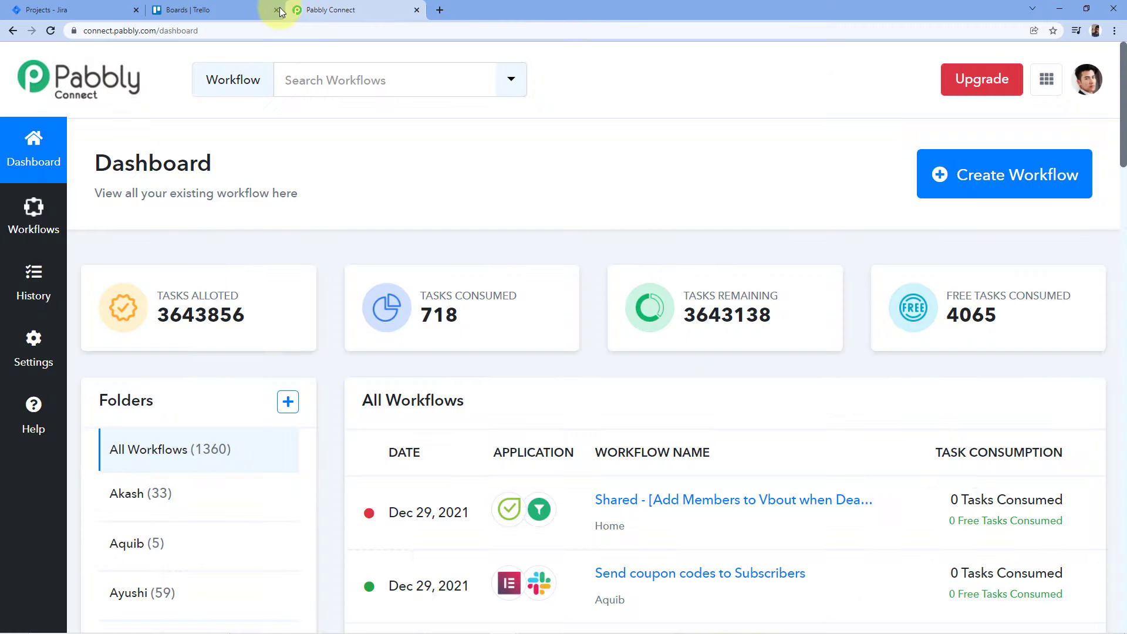
- Create a new workflow named "Jira to Trello"
click(964, 172)
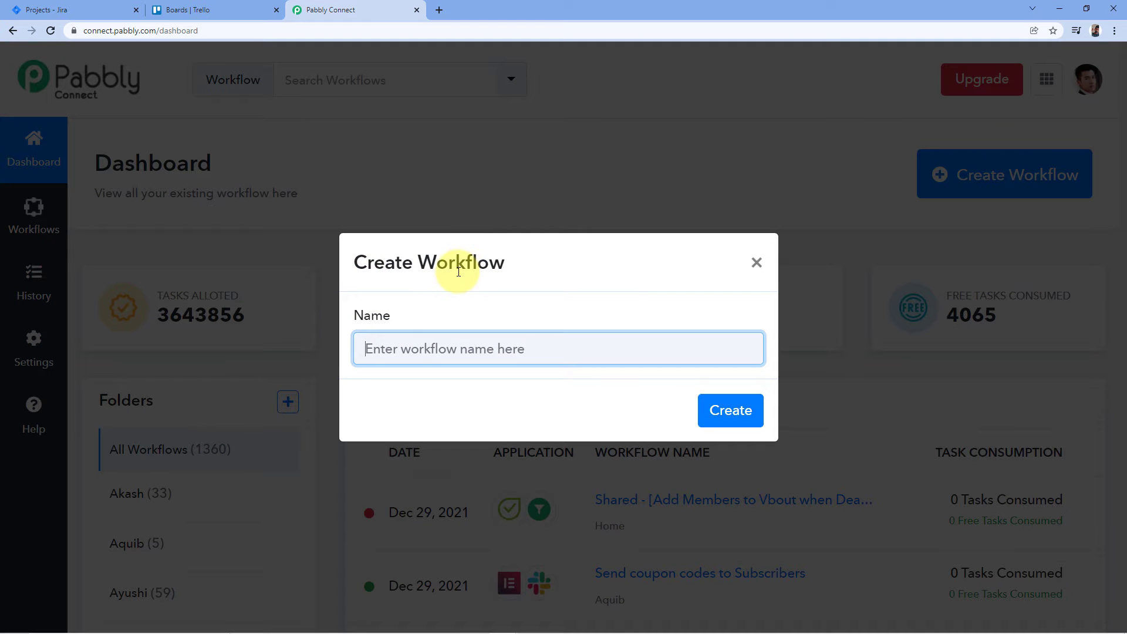
text(Jira to Trello)
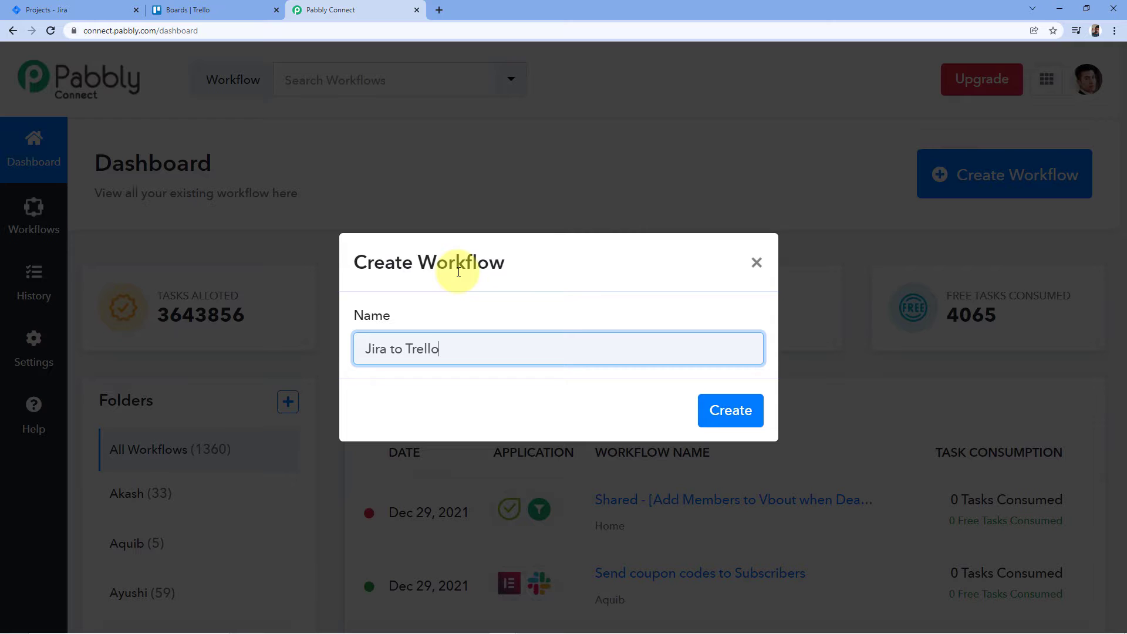
click(728, 409)
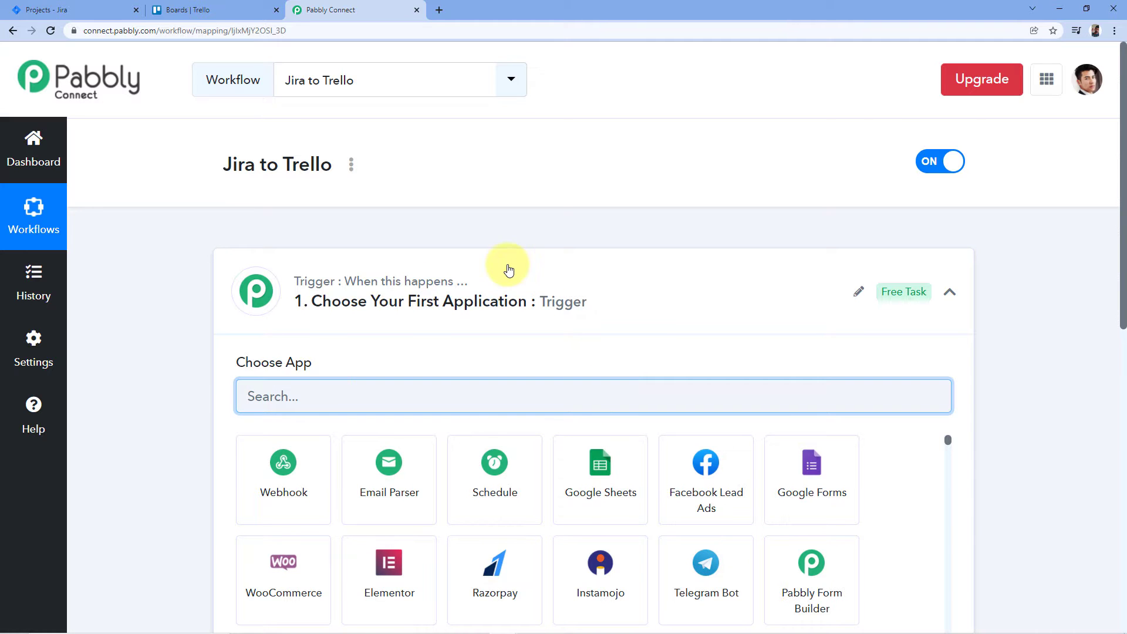
- Find Jira among the trigger applications and choose Jira Software (Triggers) for the workflow
scroll(476, 171, down, 2)
scroll(378, 155, up, 1)
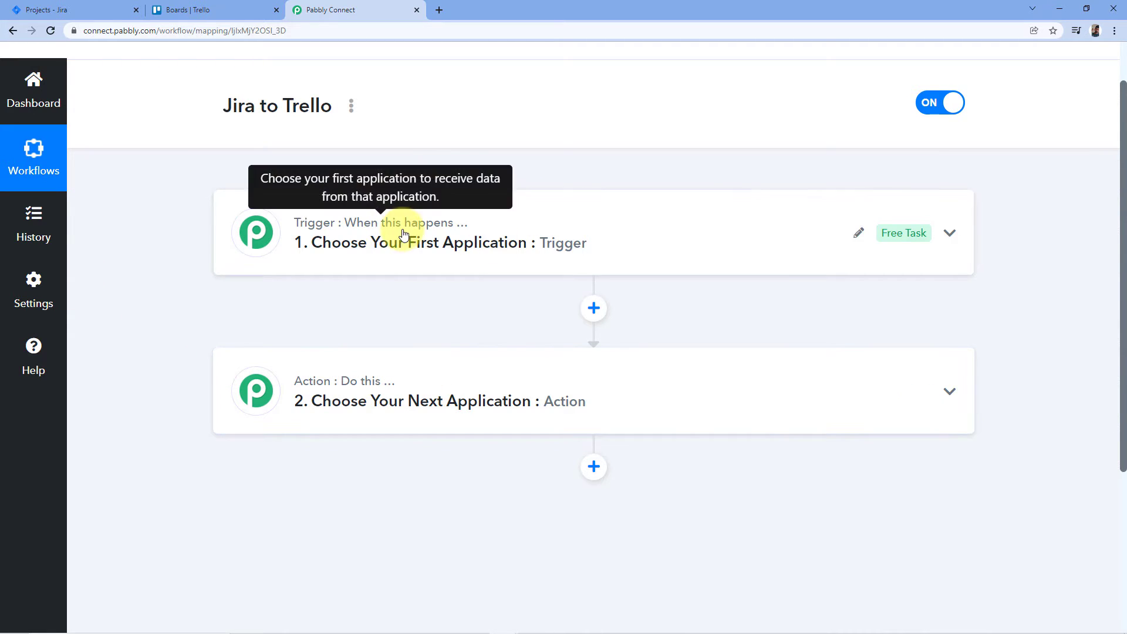
click(376, 235)
scroll(376, 235, down, 1)
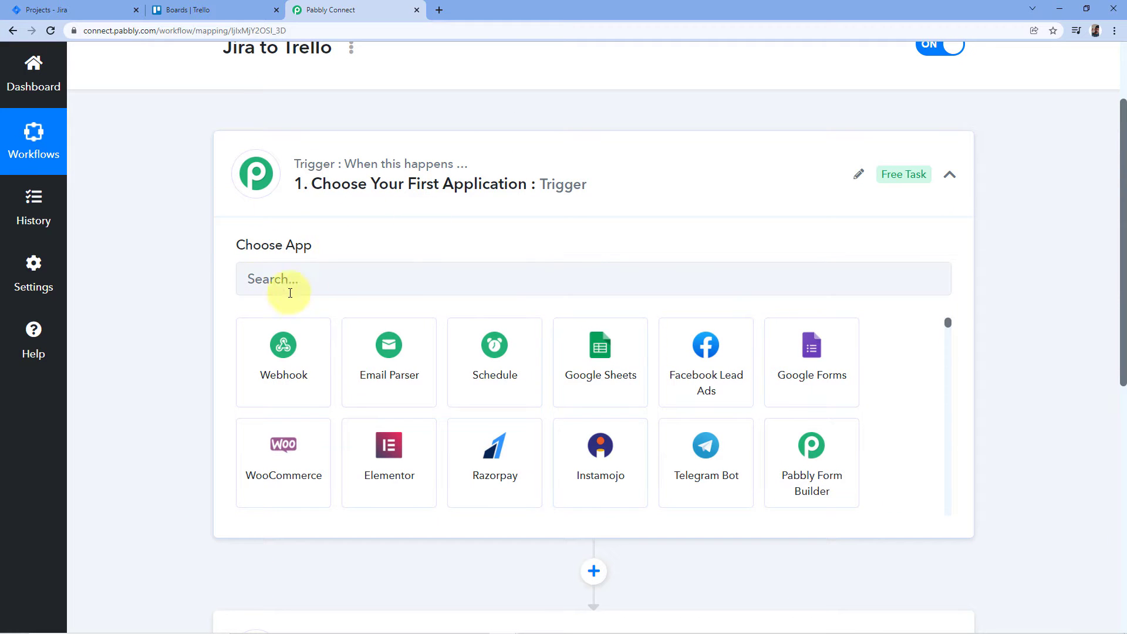
click(308, 282)
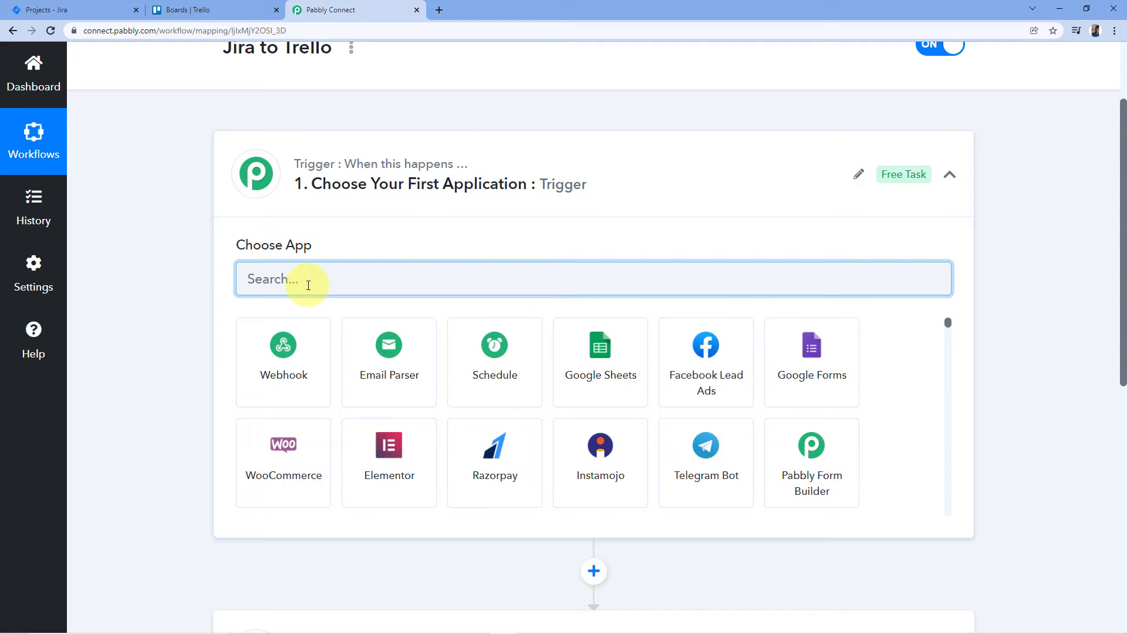
text(Jira)
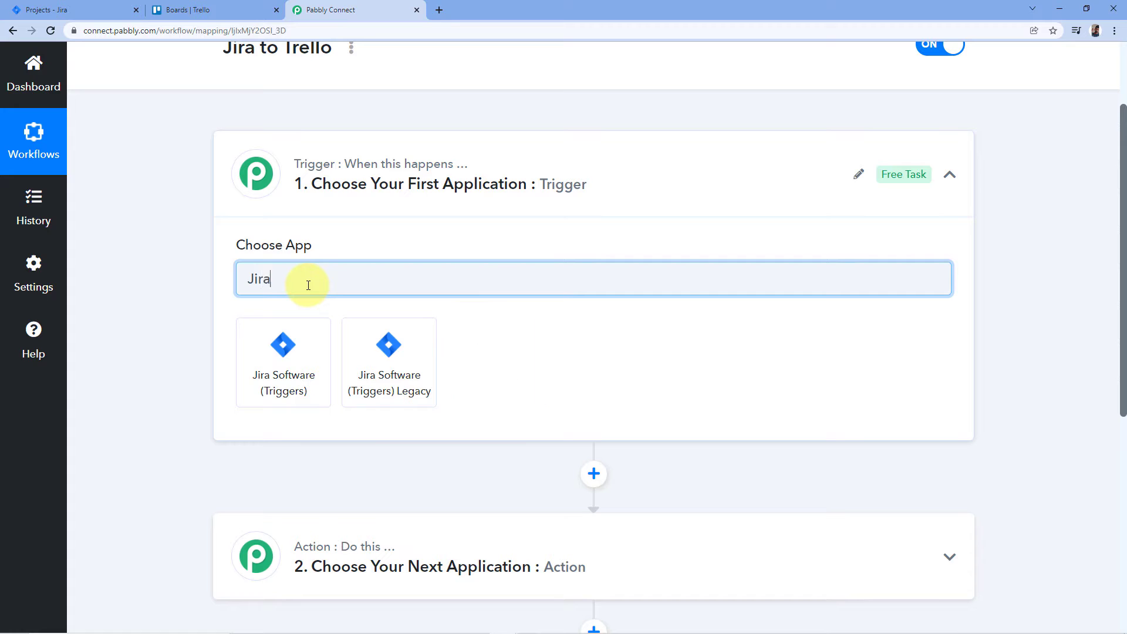
click(286, 331)
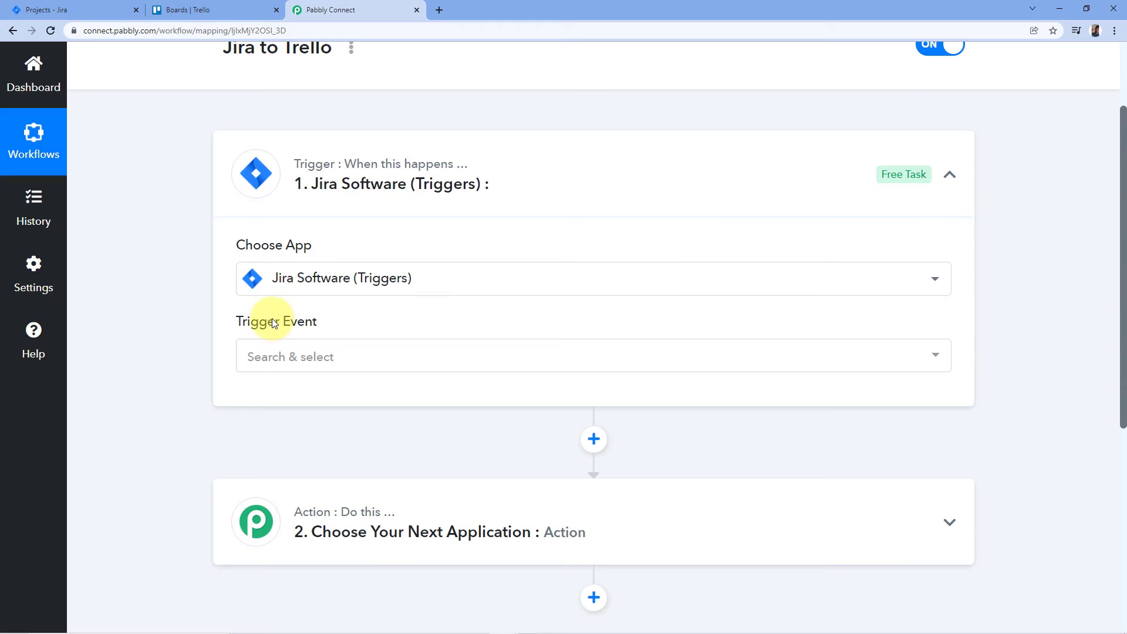
- Set the trigger event to Configure Webhooks and review the webhook setup instructions
click(360, 355)
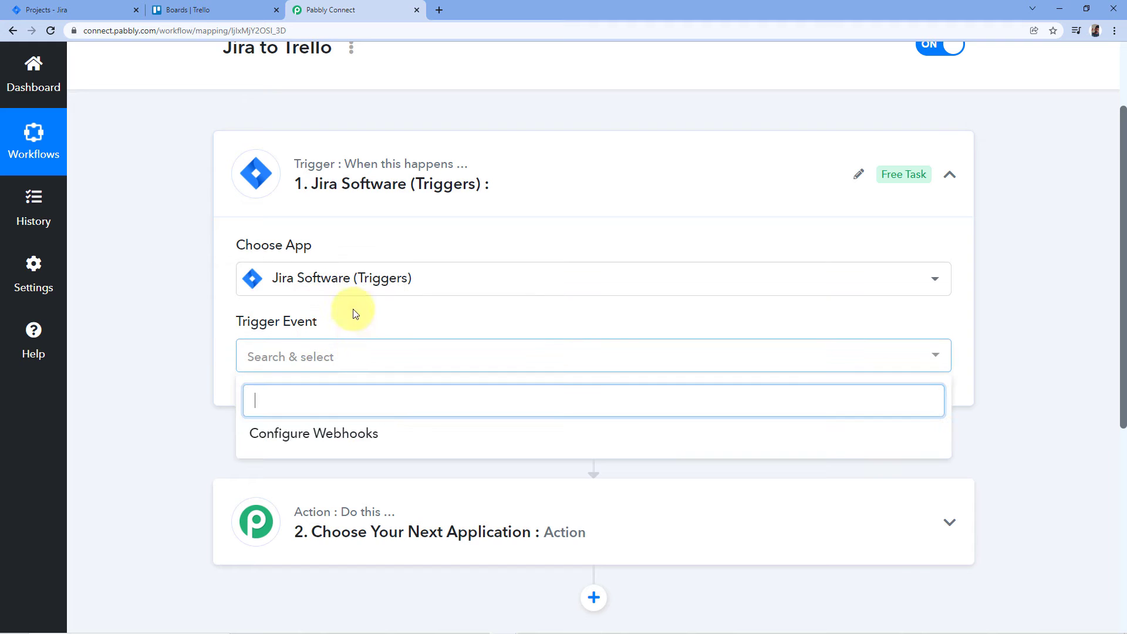
click(306, 435)
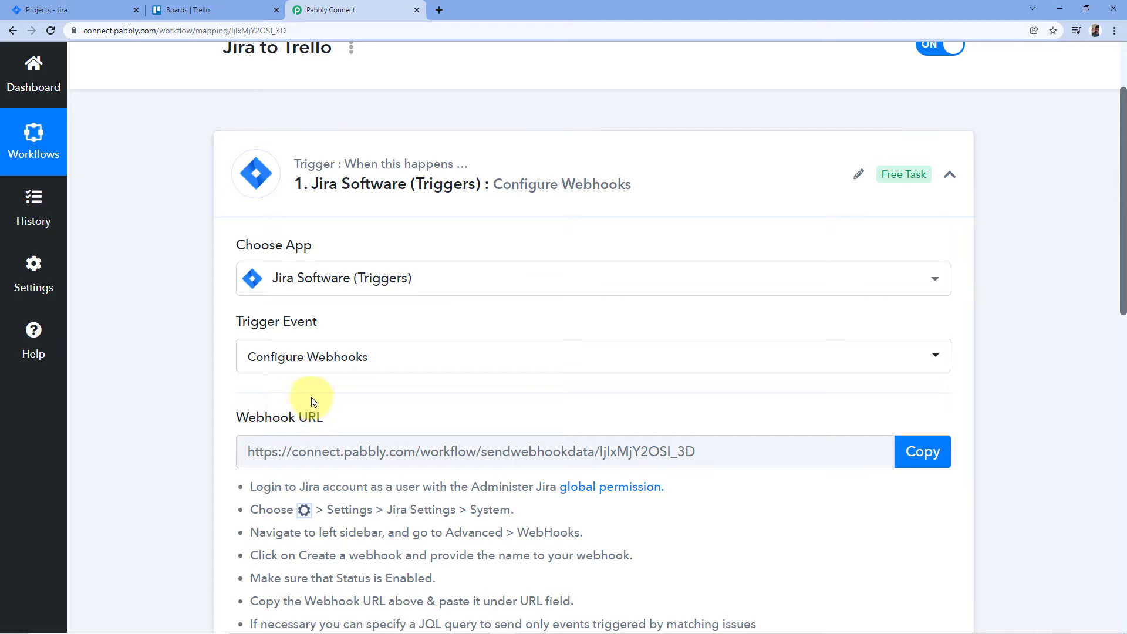
scroll(297, 260, down, 2)
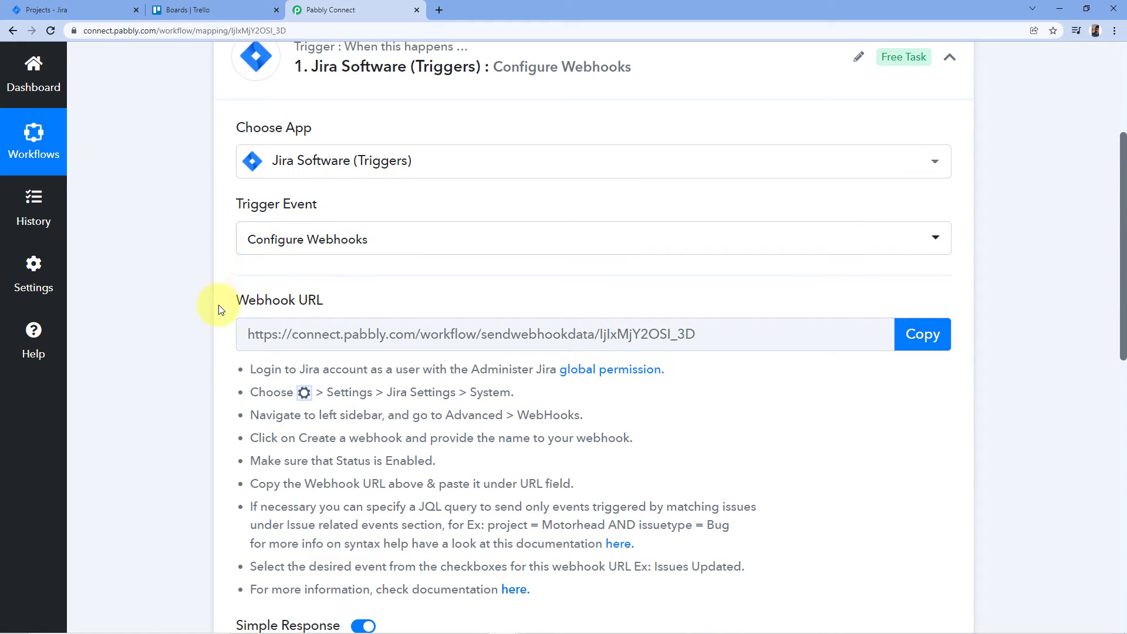
mouse_move(325, 302)
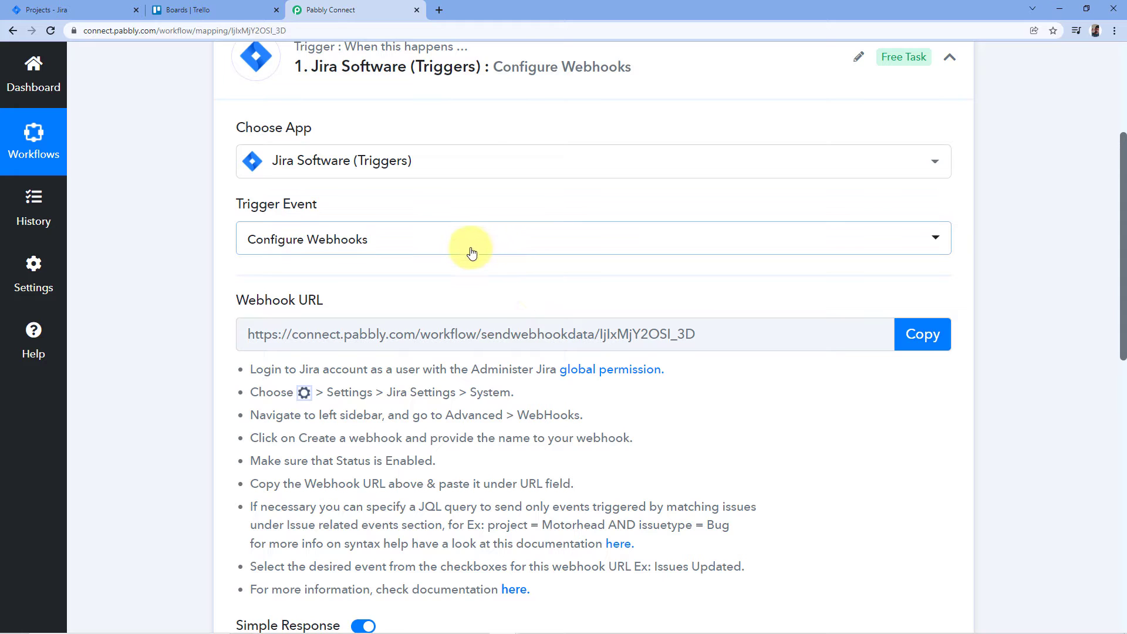
scroll(403, 259, down, 2)
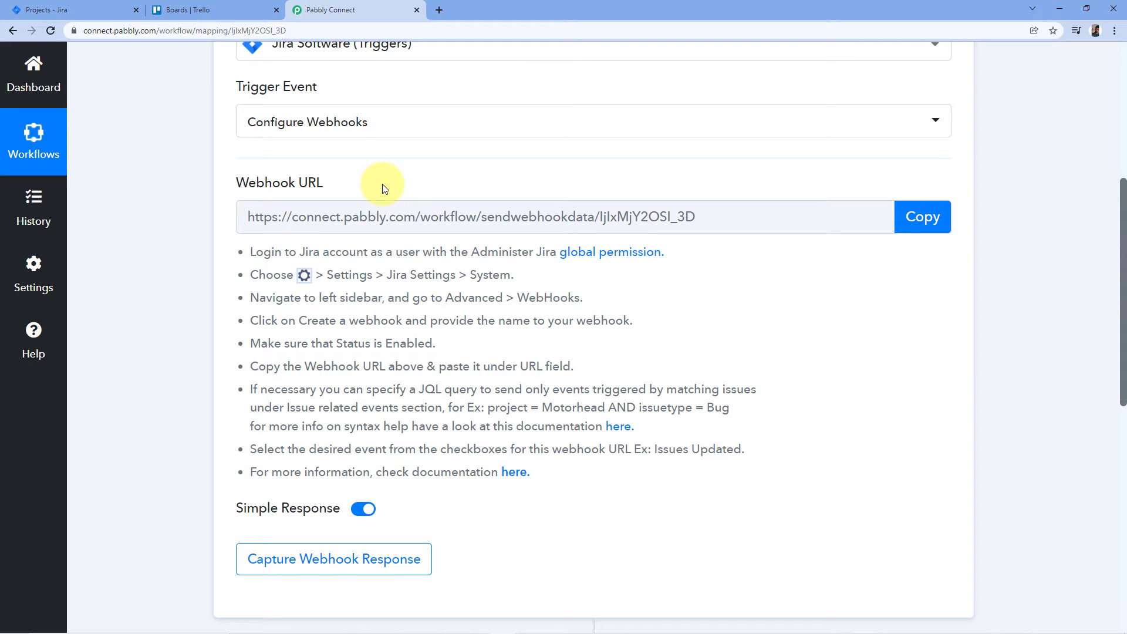
- Switch to Jira and open the WebHooks page in the system settings
click(59, 9)
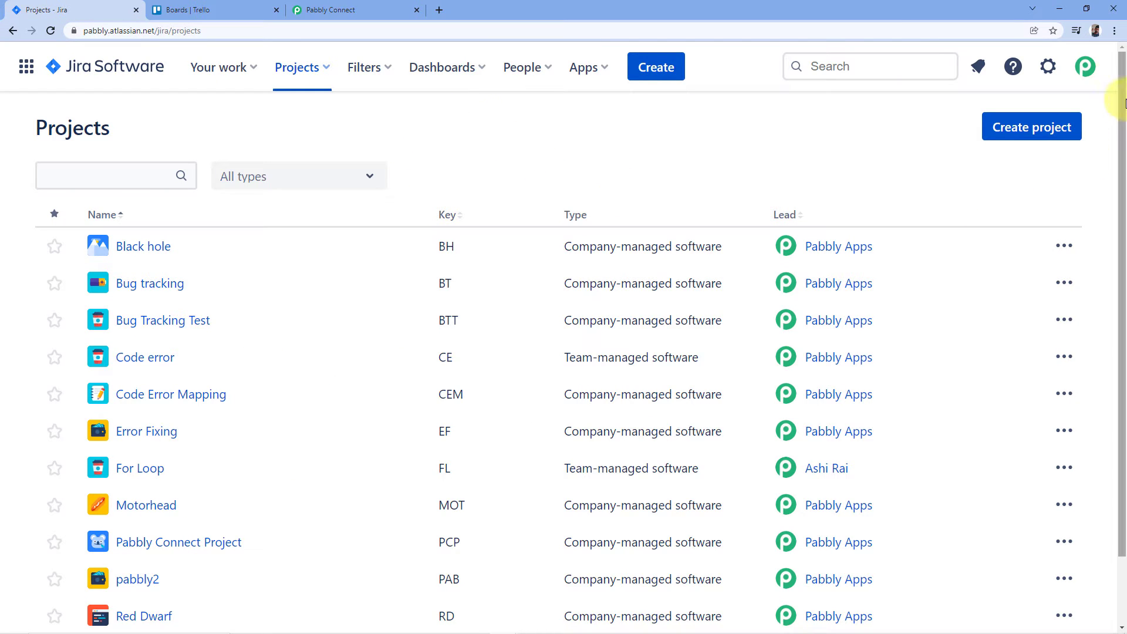
click(1085, 71)
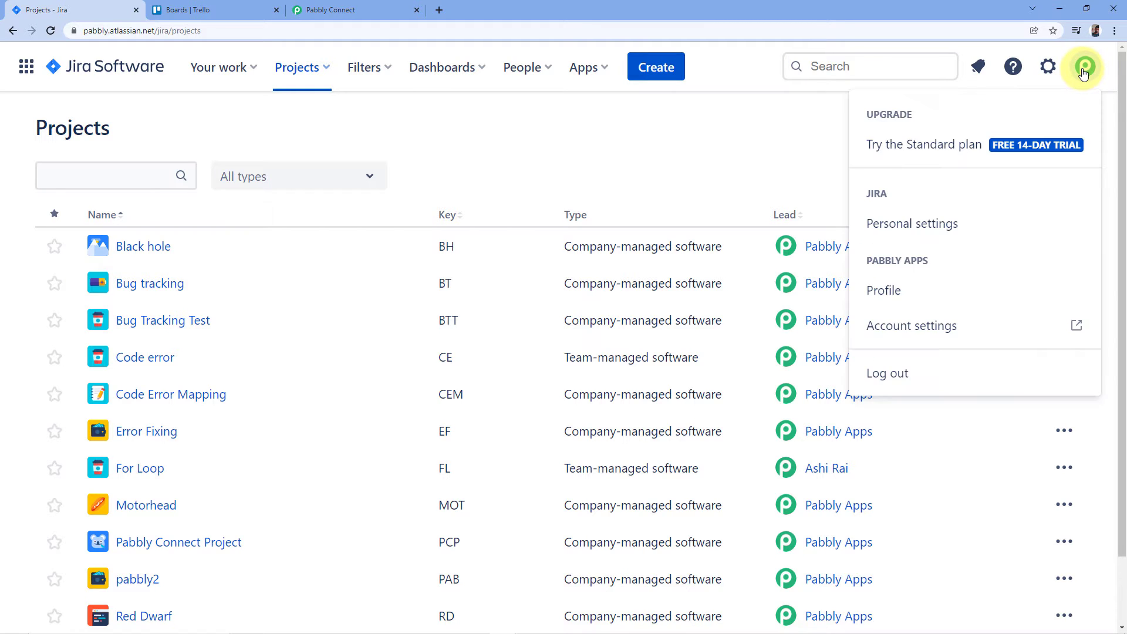
click(1048, 77)
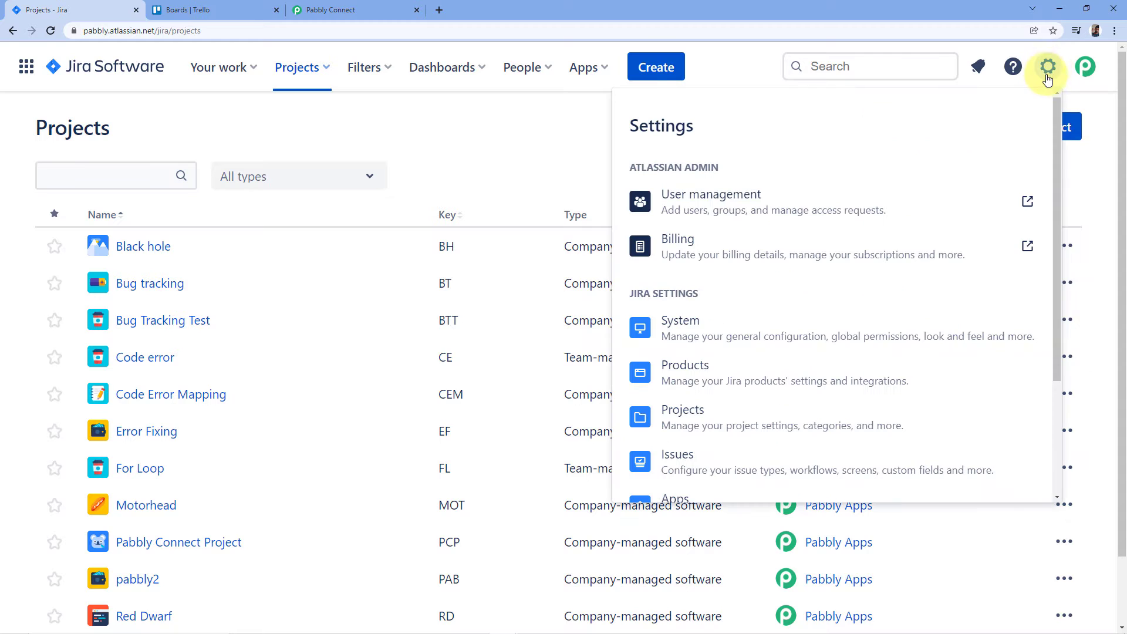
click(709, 323)
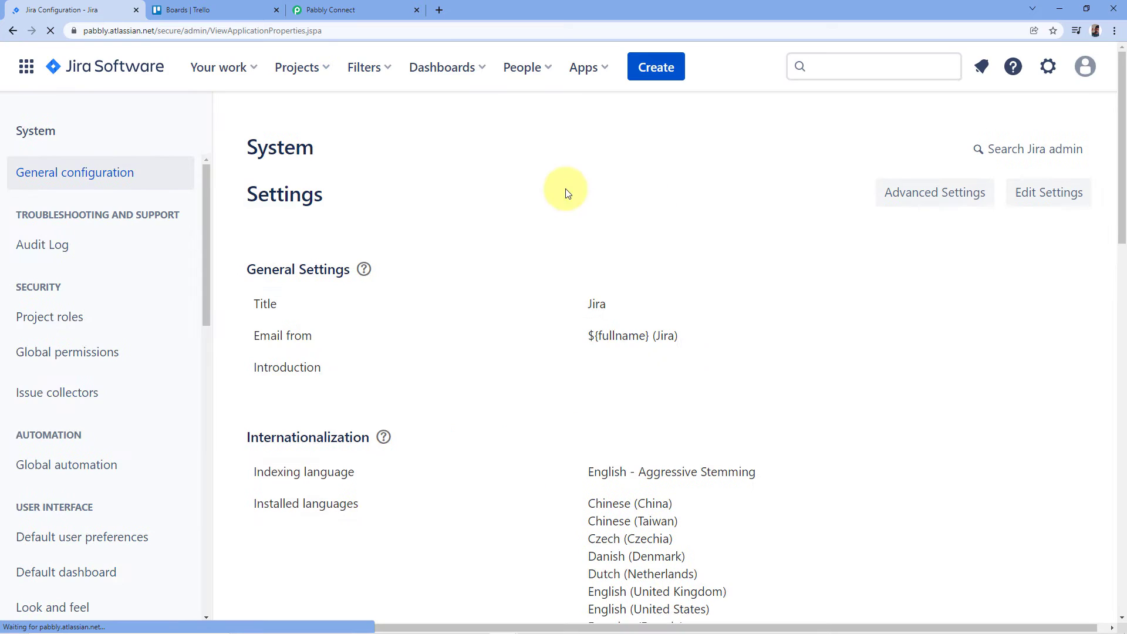
scroll(405, 161, down, 1)
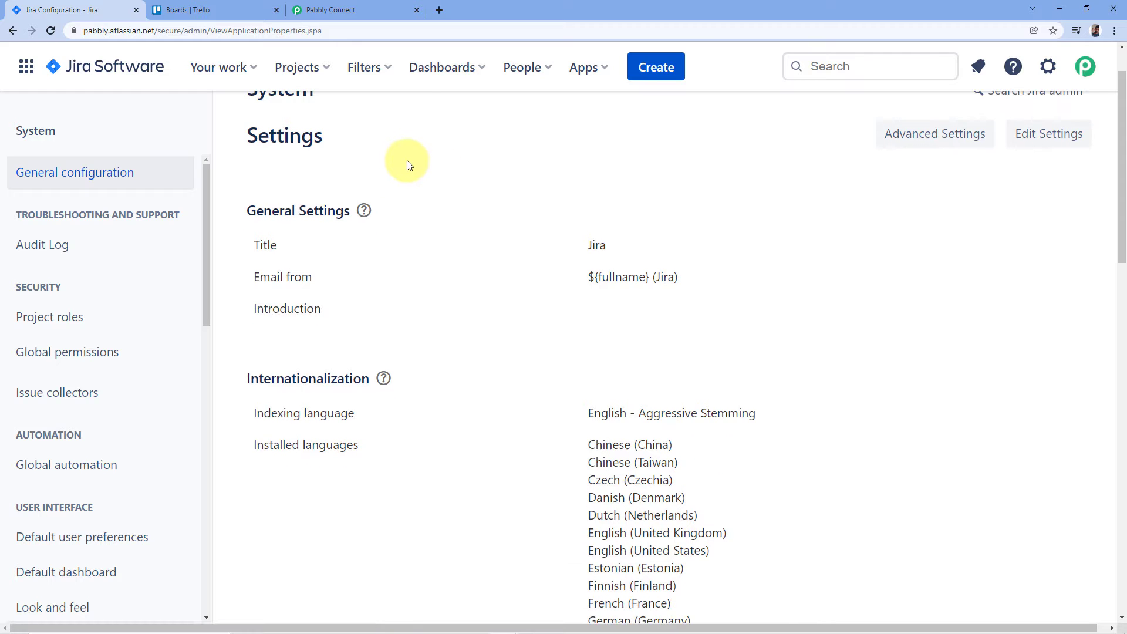
scroll(451, 176, up, 1)
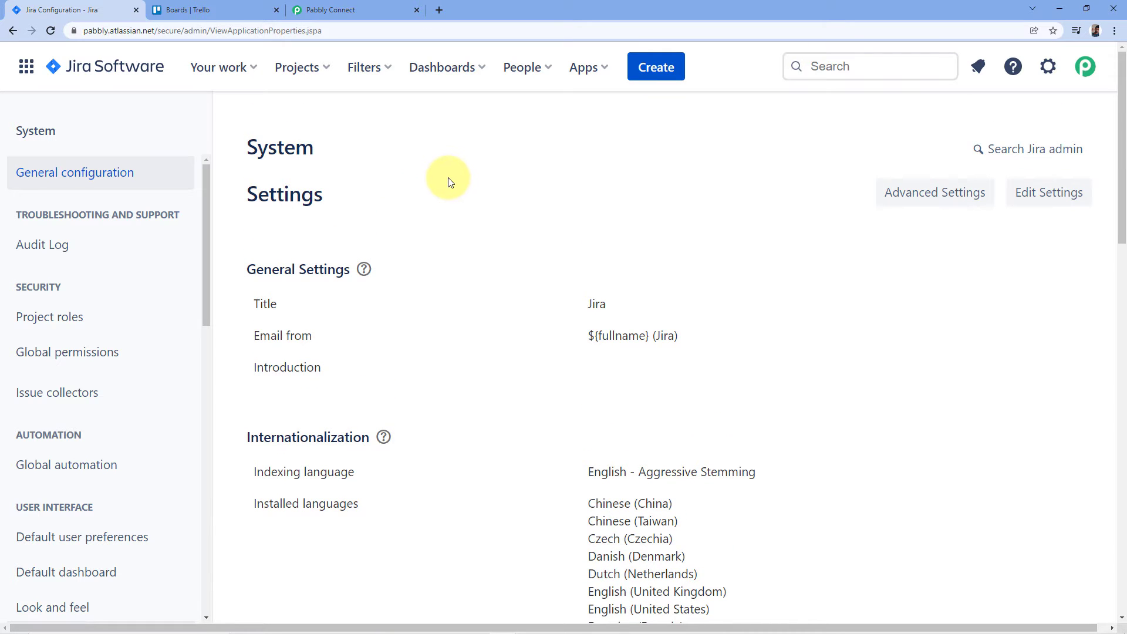
scroll(112, 246, down, 9)
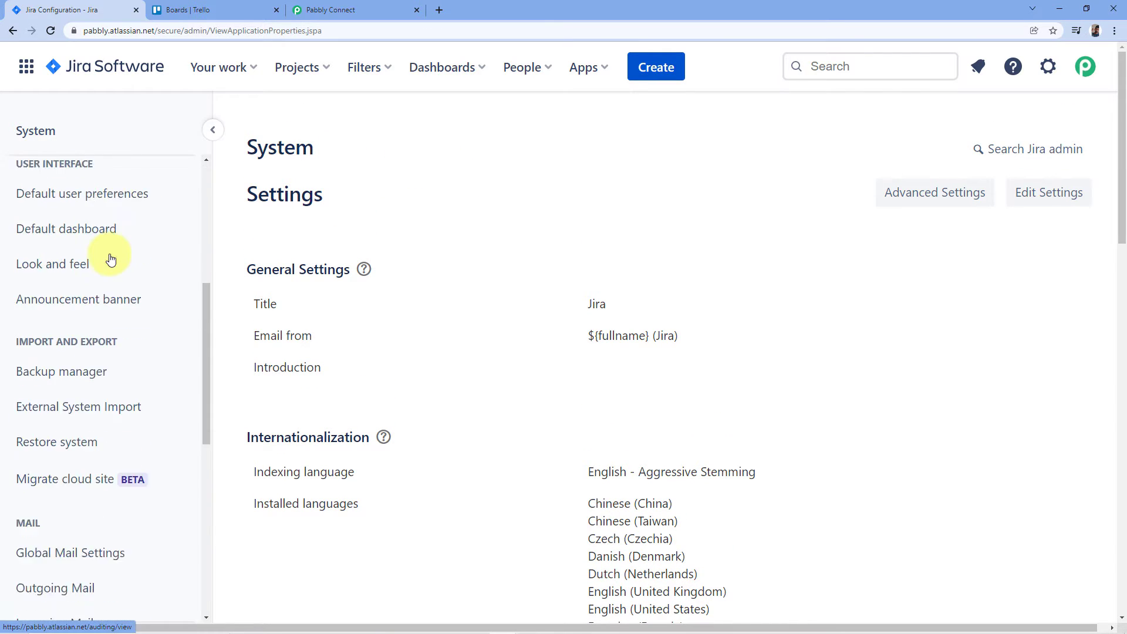
scroll(110, 259, down, 5)
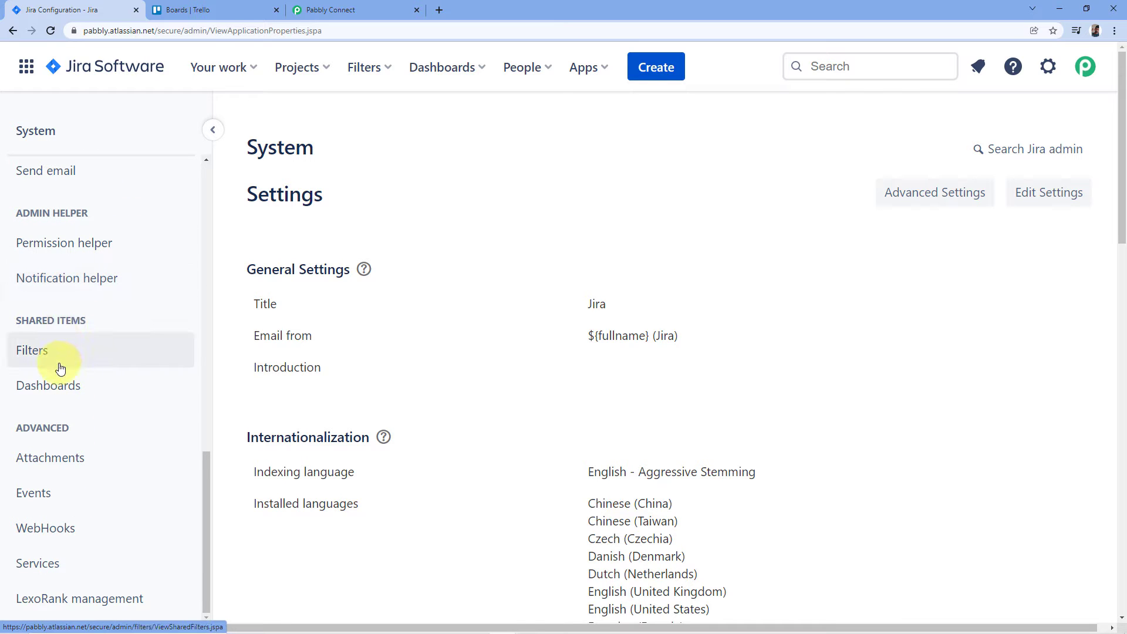
click(65, 532)
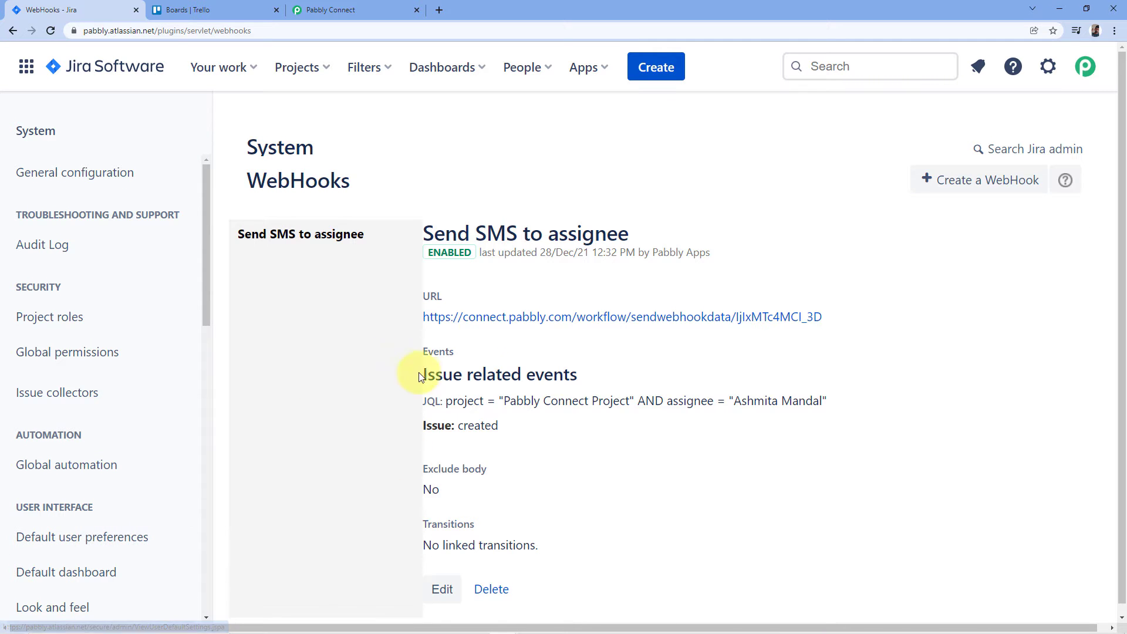
- Start creating a new webhook in Jira and name it "Jira to Trello"
scroll(545, 285, down, 1)
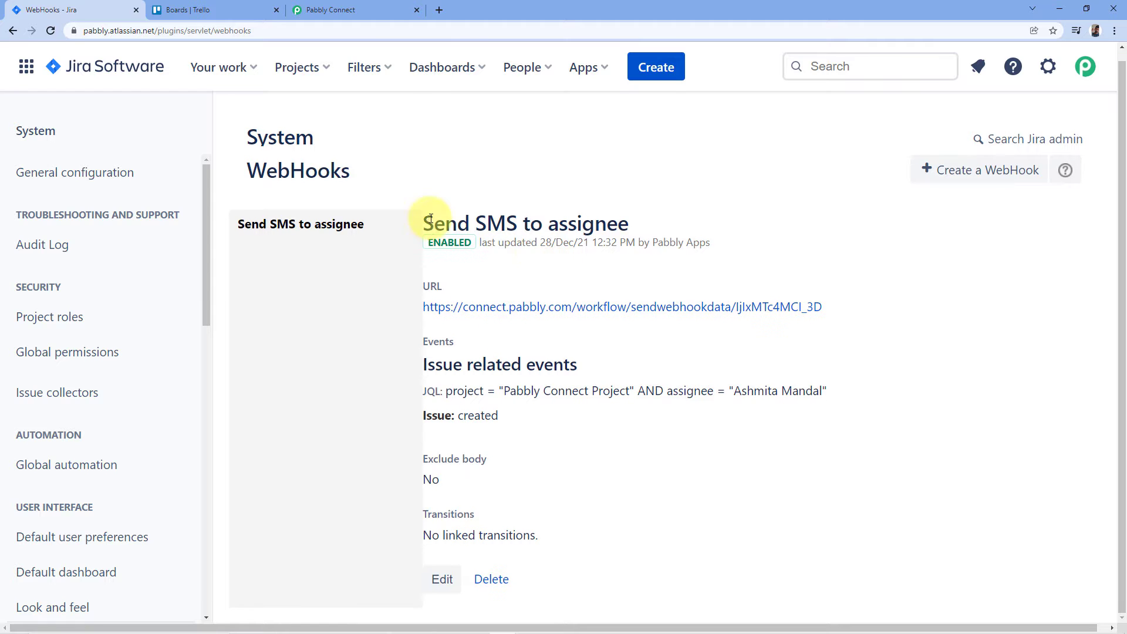
click(956, 170)
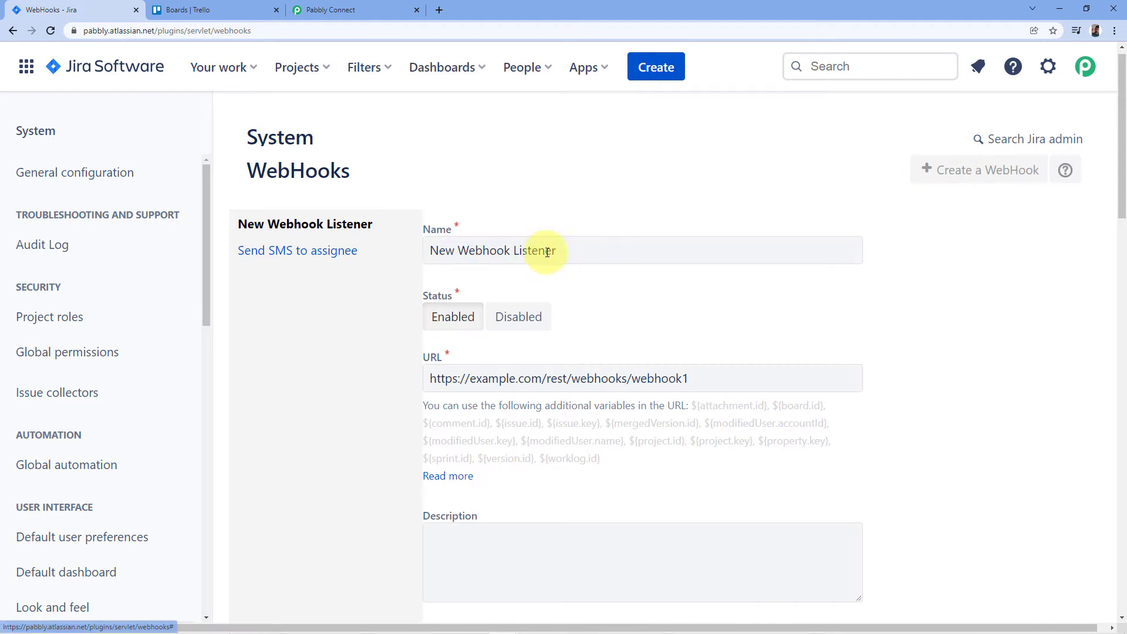
drag(567, 251, 431, 252)
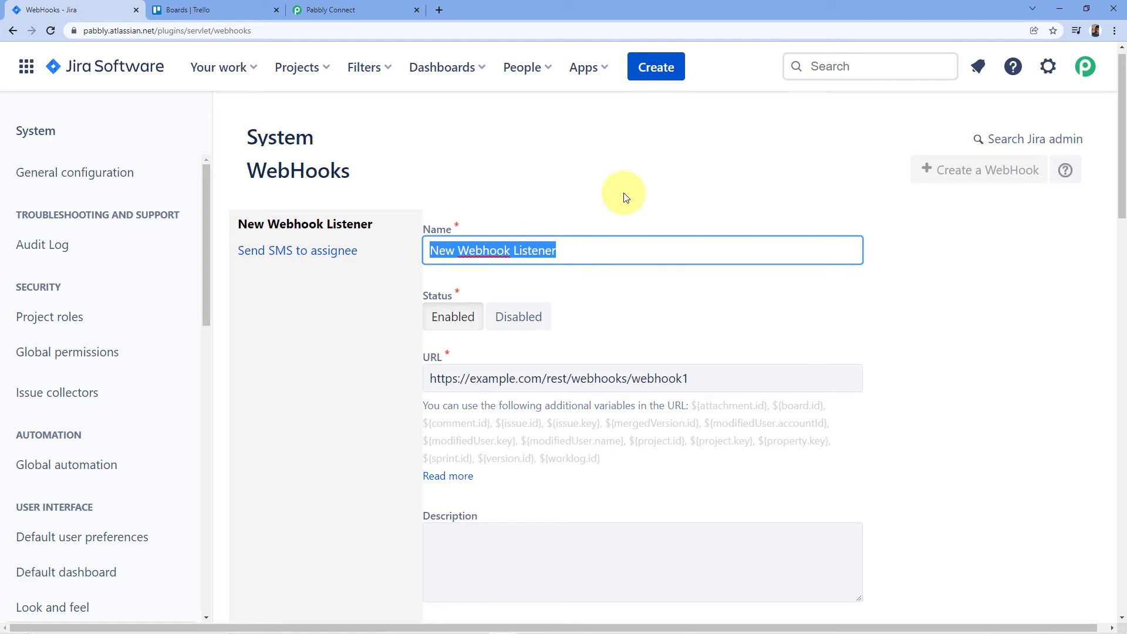
text(j)
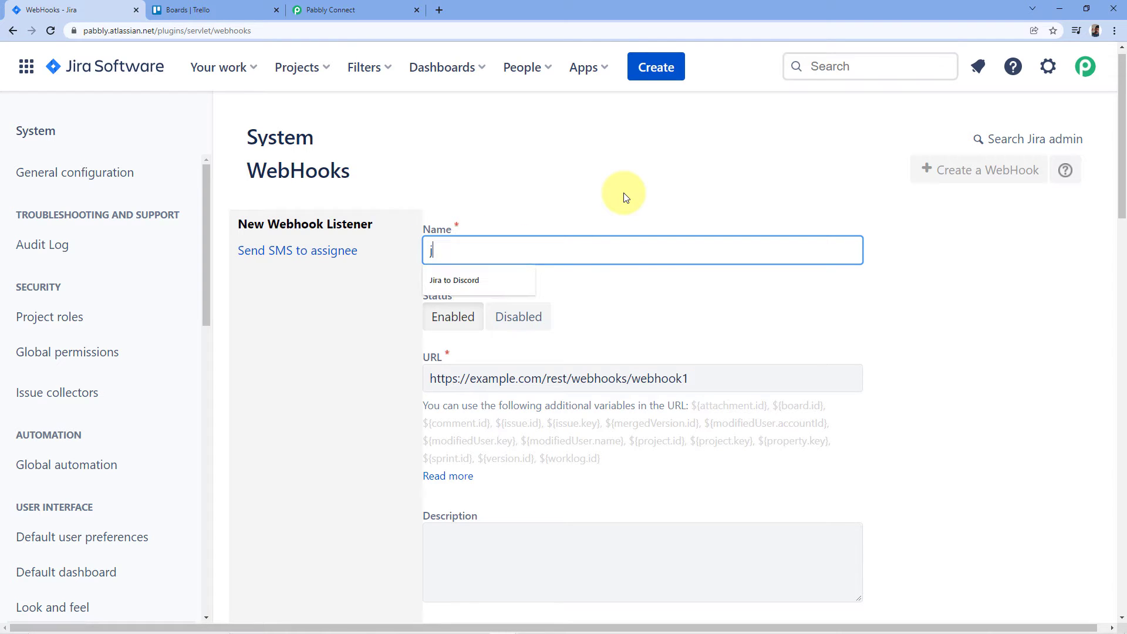
text(ira to Trello)
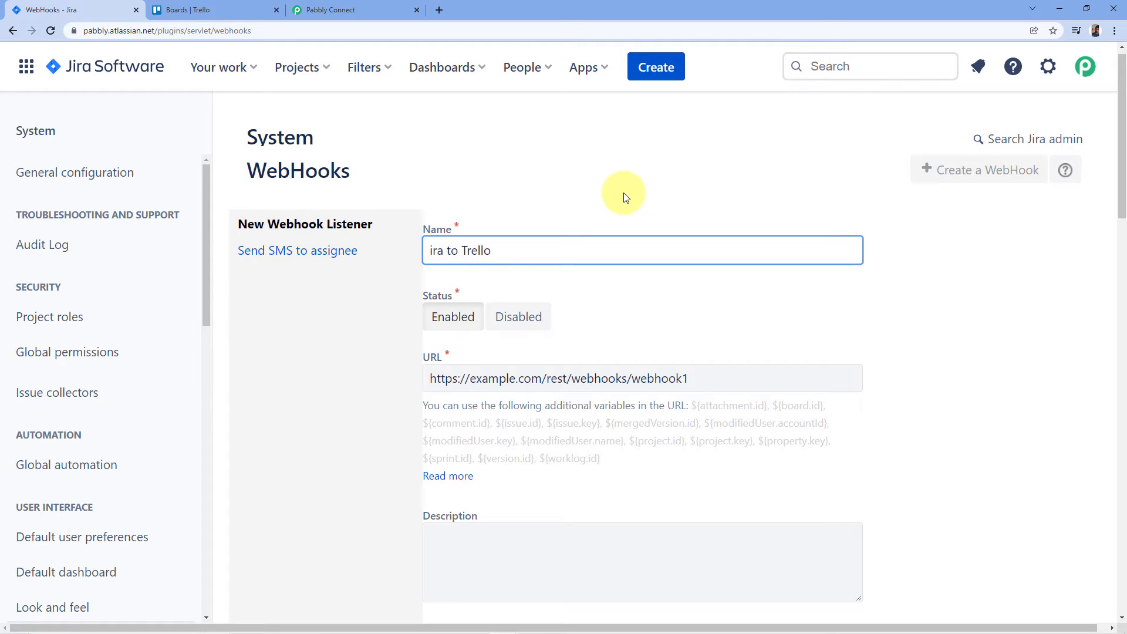
- Replace the example URL of the new Jira webhook with the webhook URL copied from the Pabbly Connect trigger
scroll(625, 197, down, 1)
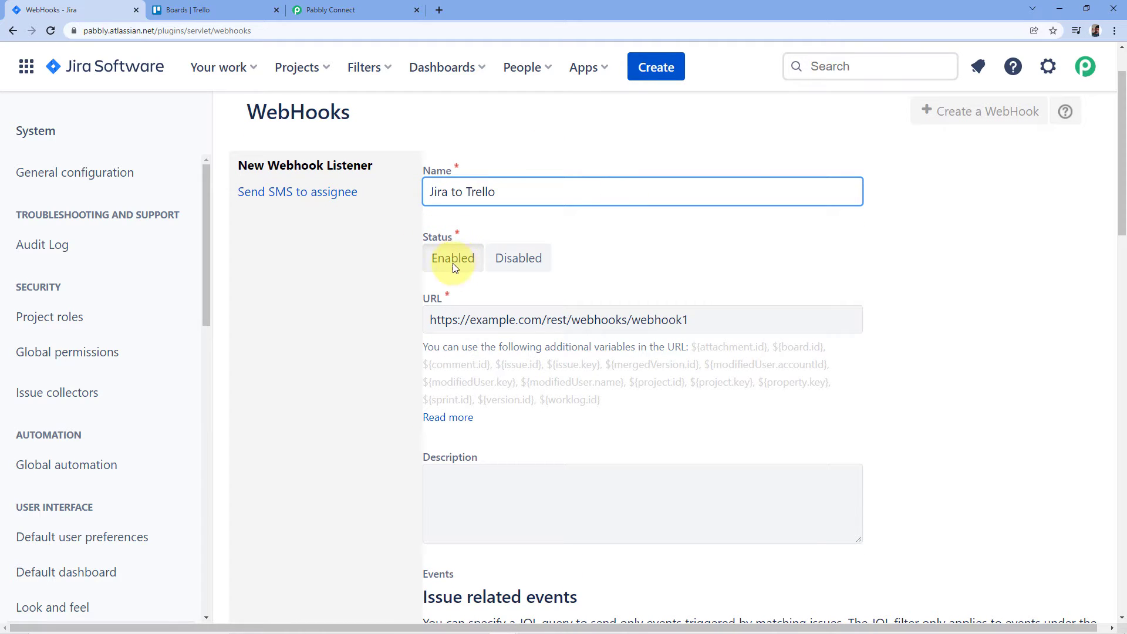
drag(429, 322, 709, 333)
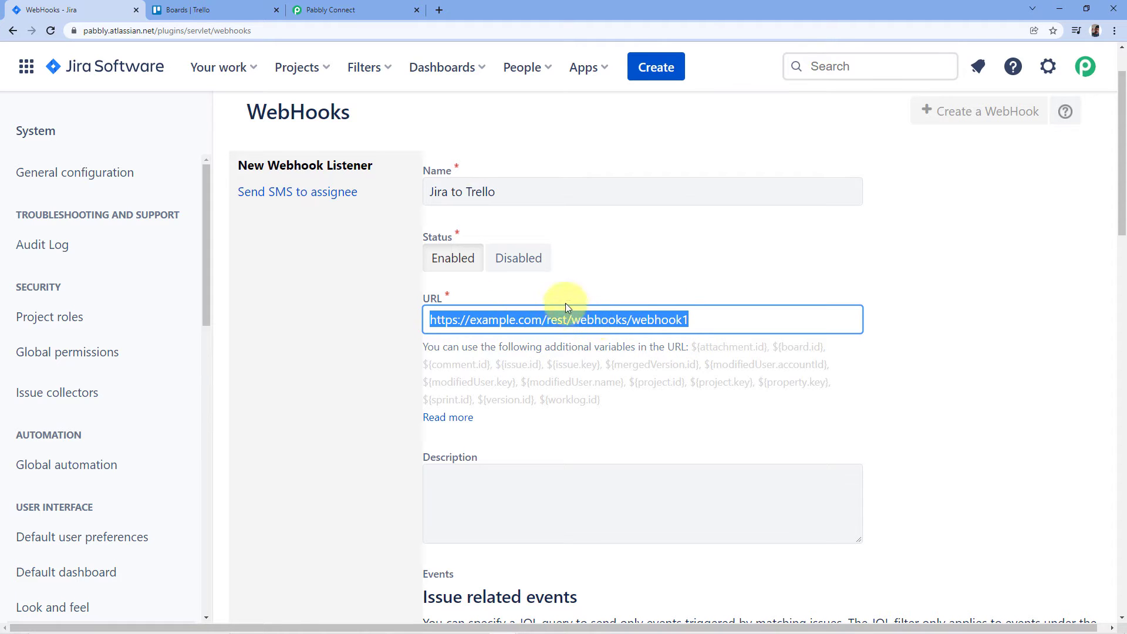
key(BackSpace)
click(356, 9)
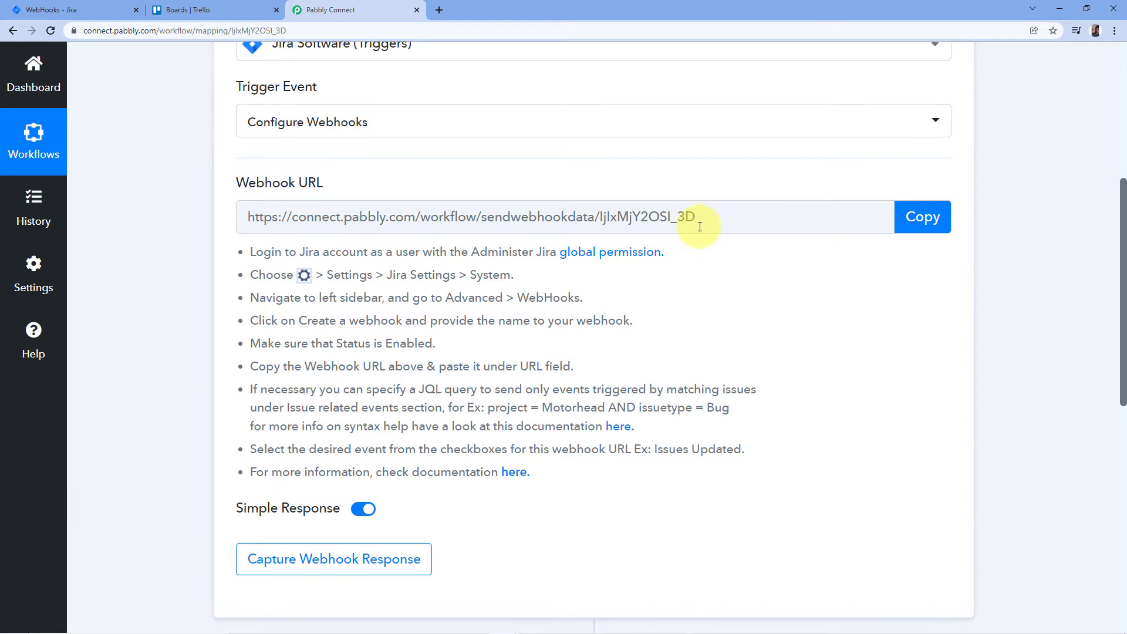
click(916, 216)
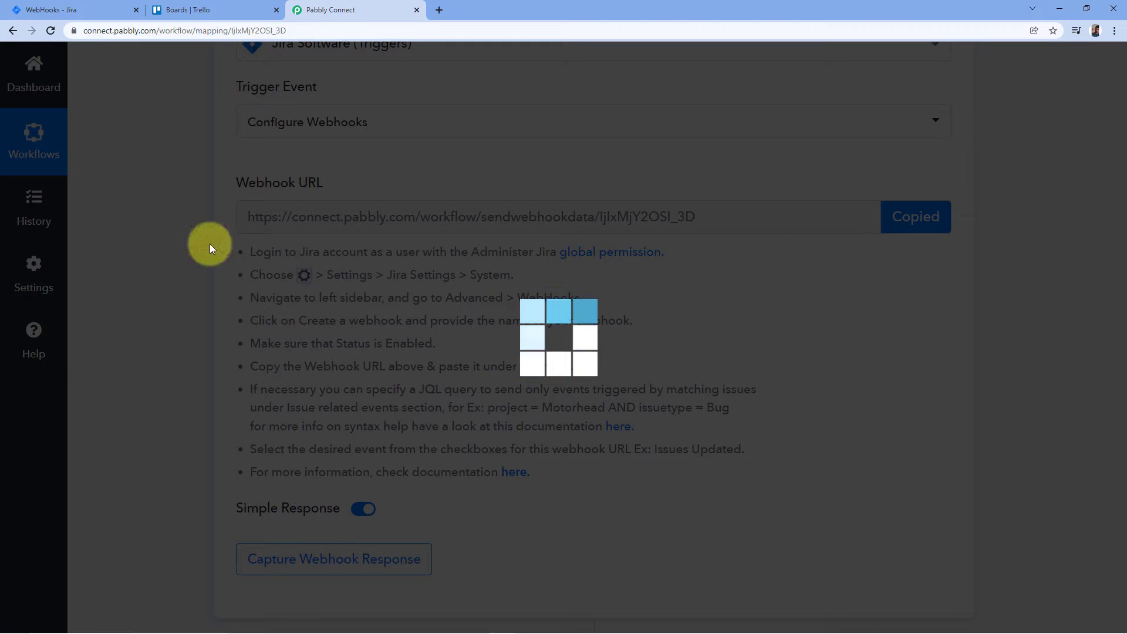
click(52, 9)
click(445, 319)
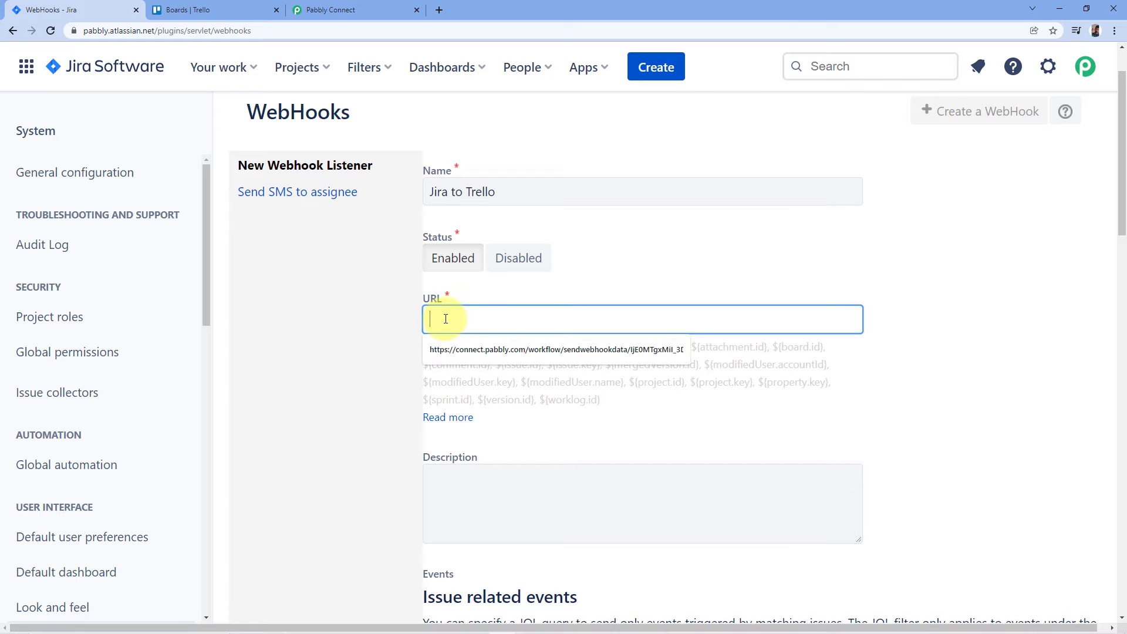
right_click(446, 319)
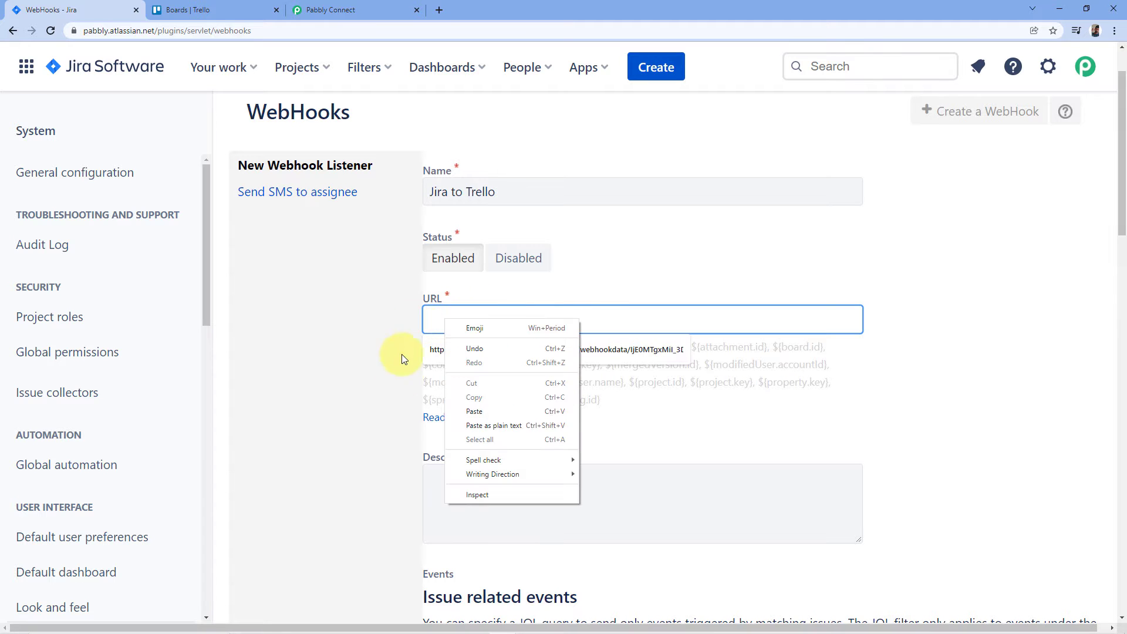
click(861, 372)
- Enable only the Issue created event for the webhook and create it
scroll(857, 371, down, 3)
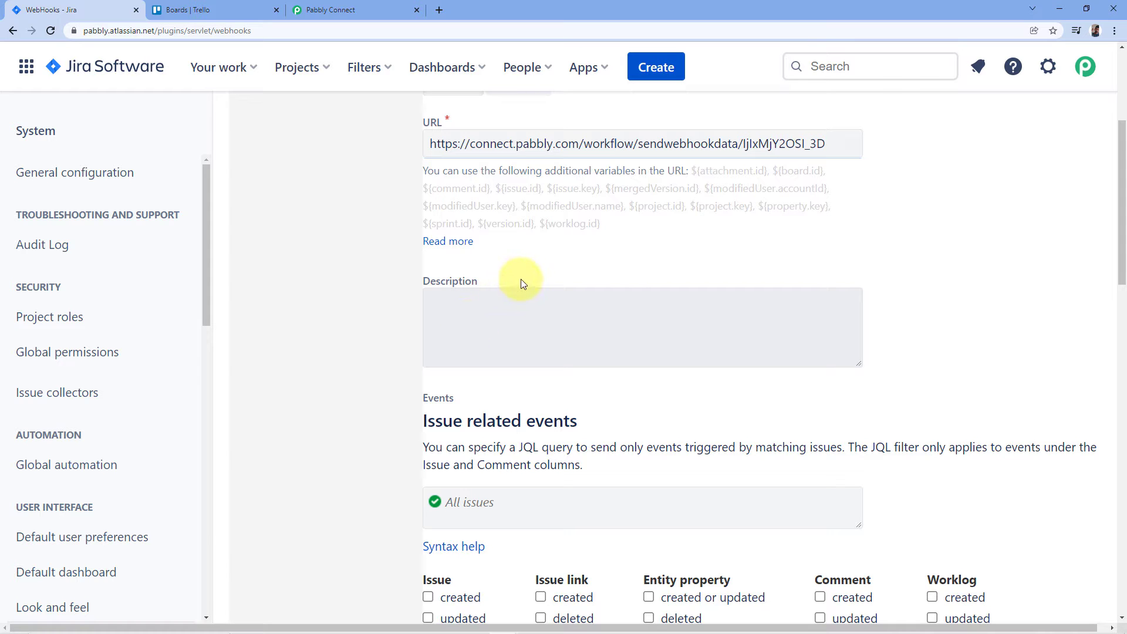
scroll(529, 256, down, 3)
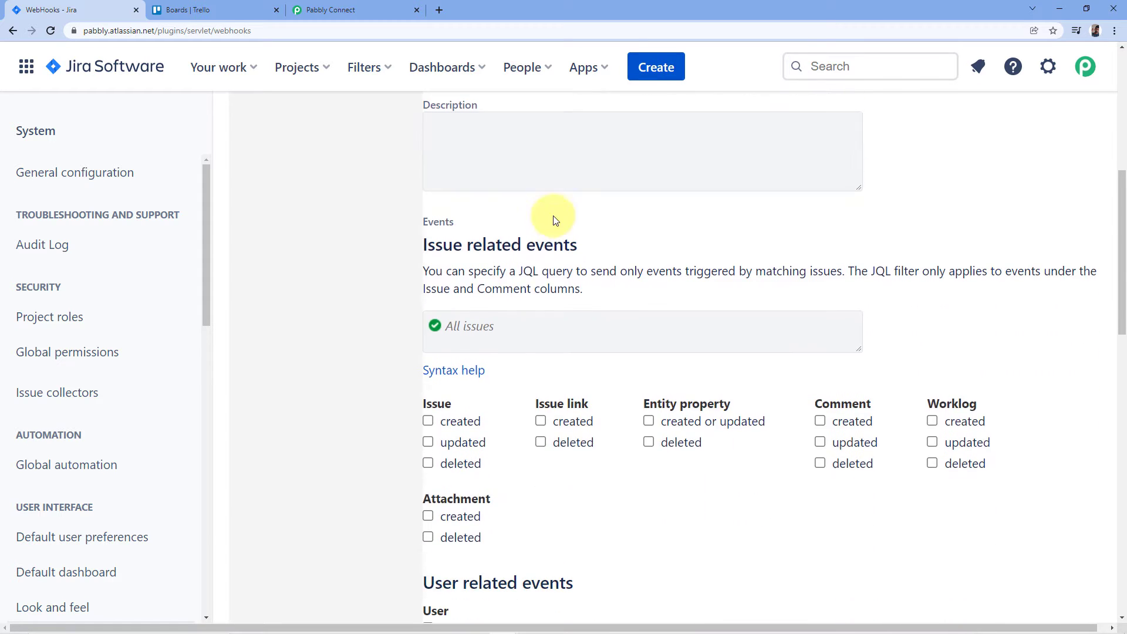
scroll(528, 221, down, 1)
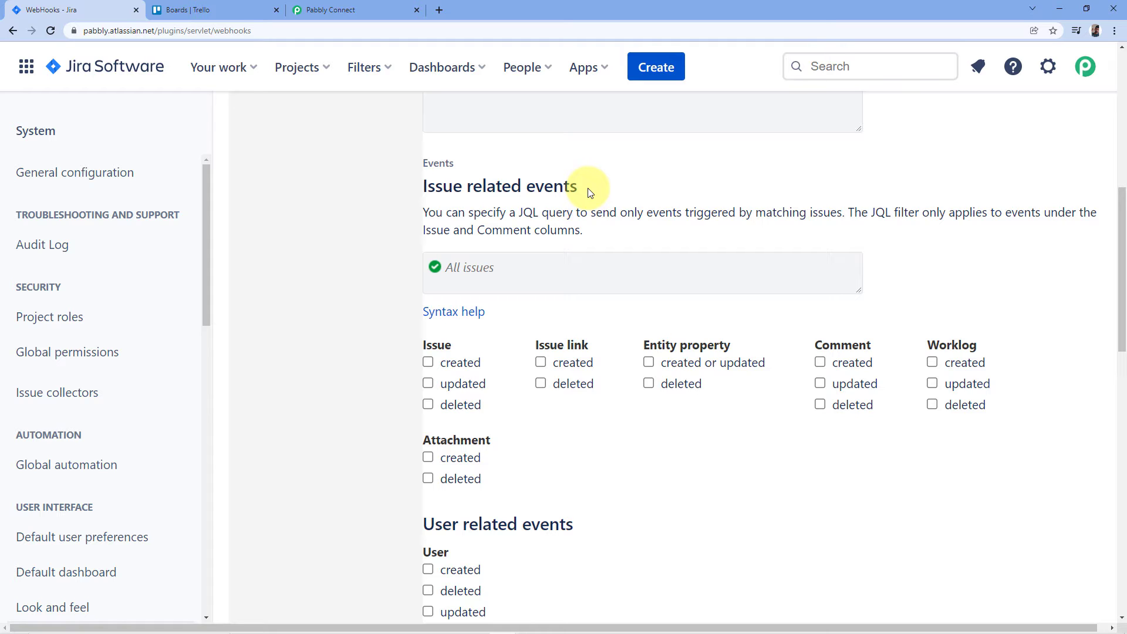
scroll(590, 192, down, 1)
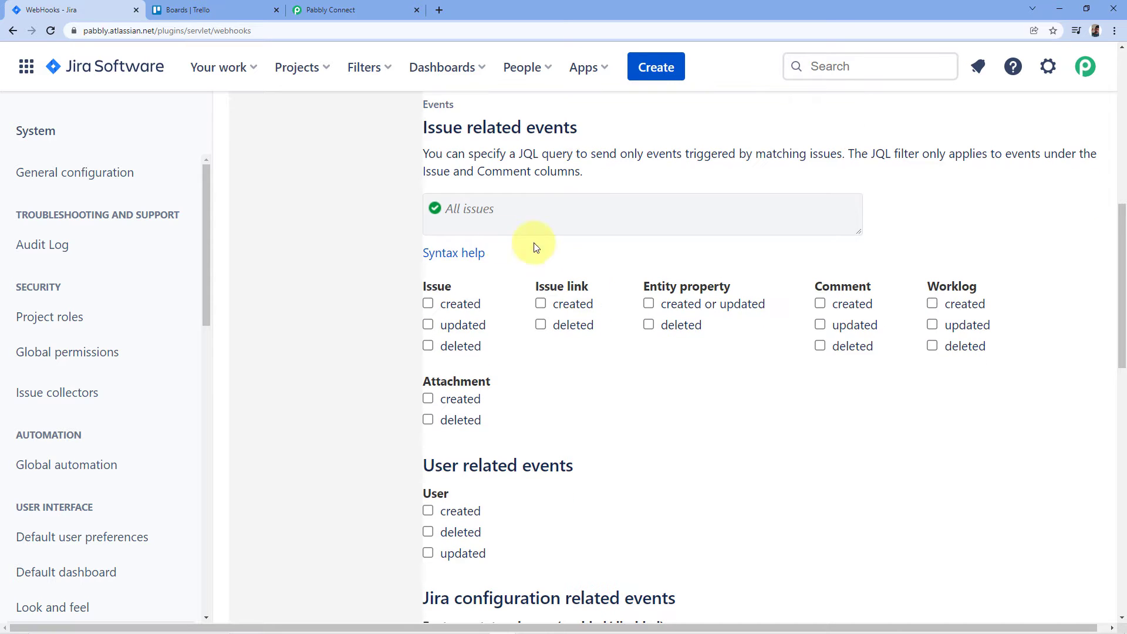
click(429, 306)
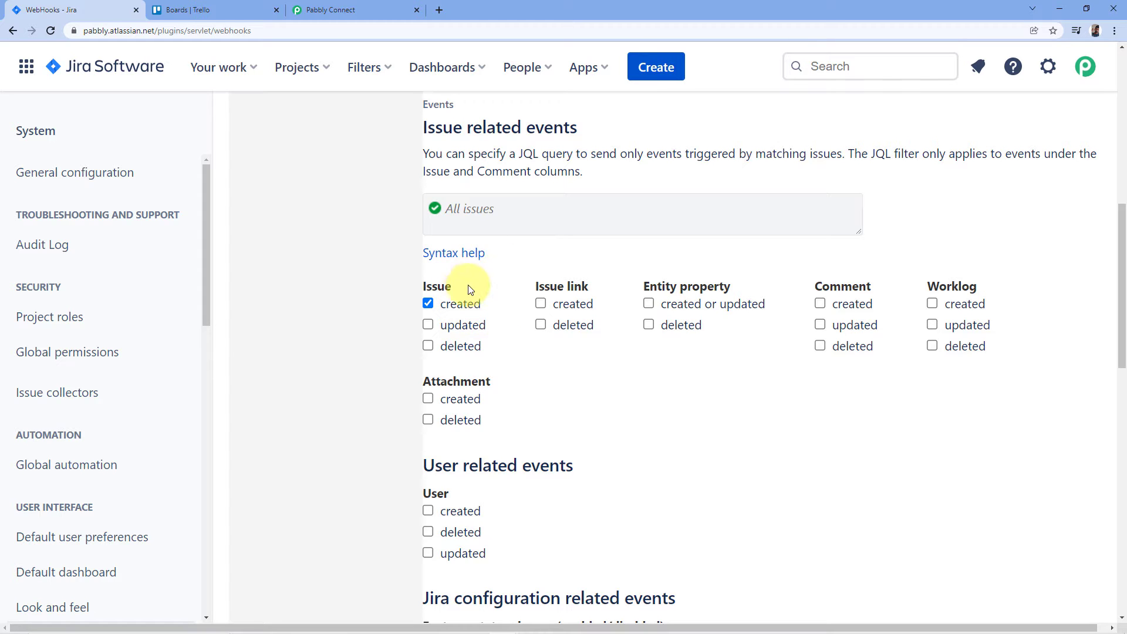
scroll(481, 194, down, 2)
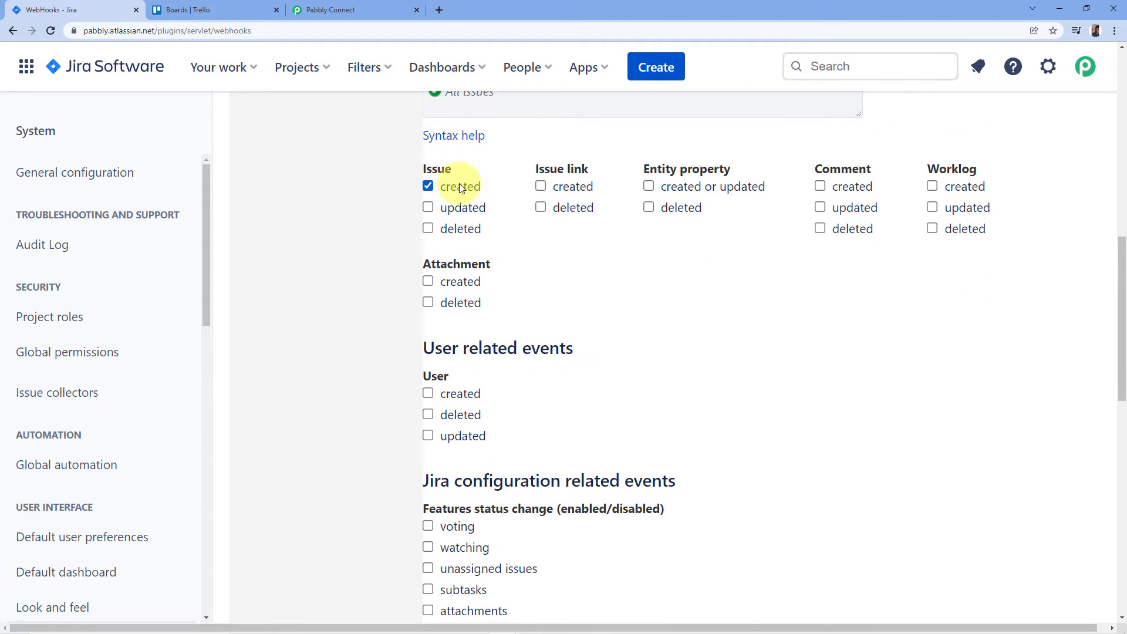
scroll(534, 282, down, 4)
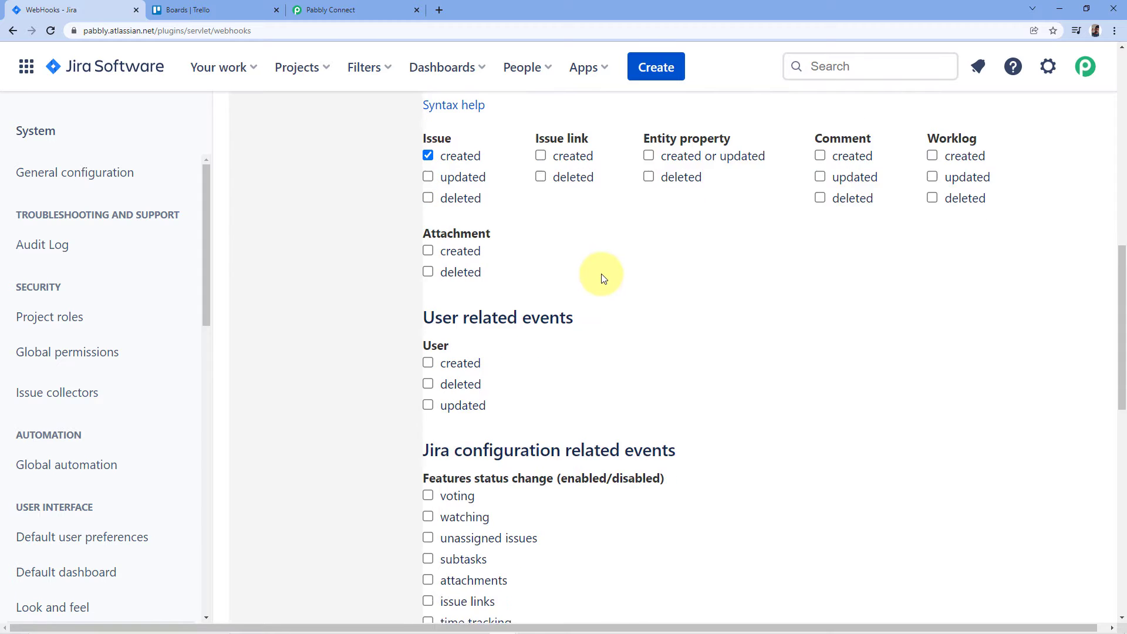
scroll(603, 277, down, 7)
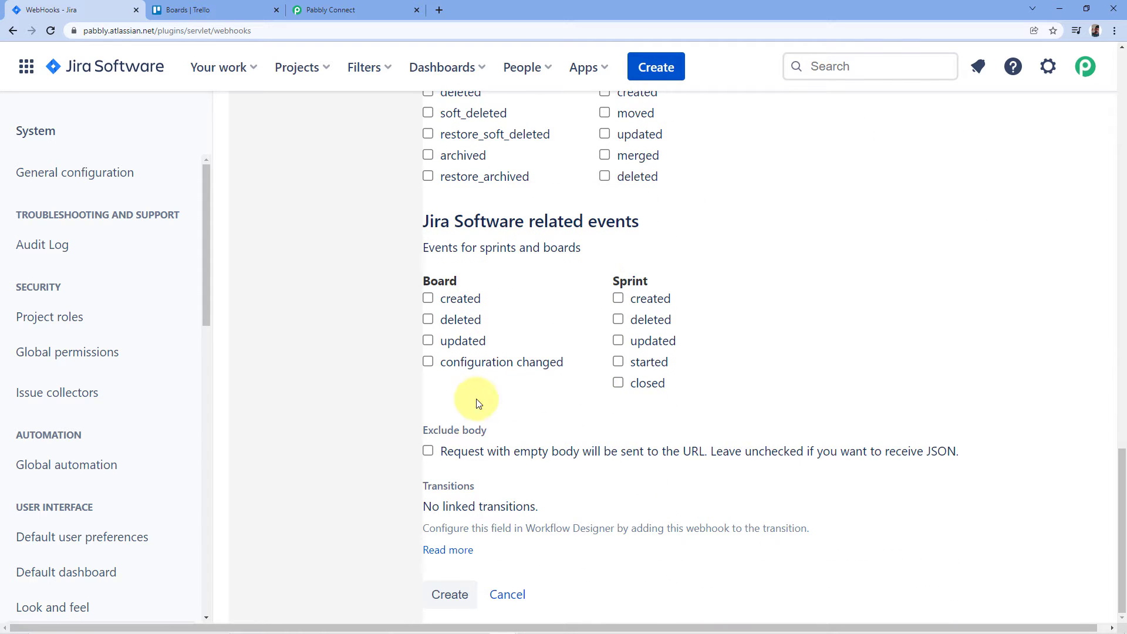
click(450, 594)
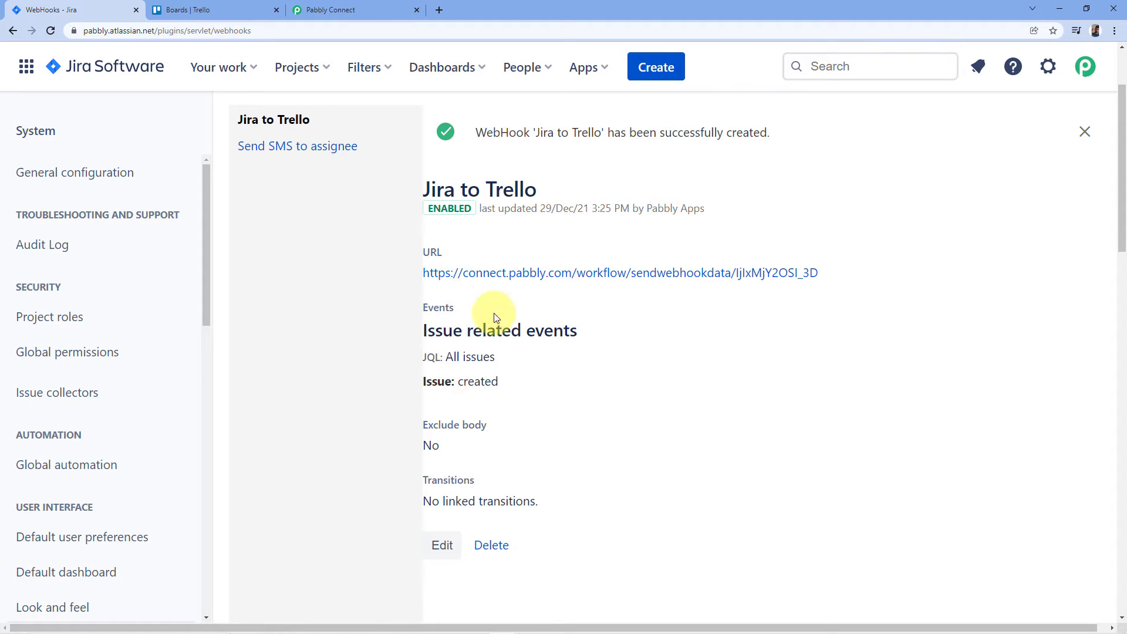
- Switch to Pabbly Connect and check the trigger's webhook capture status
click(352, 10)
click(645, 333)
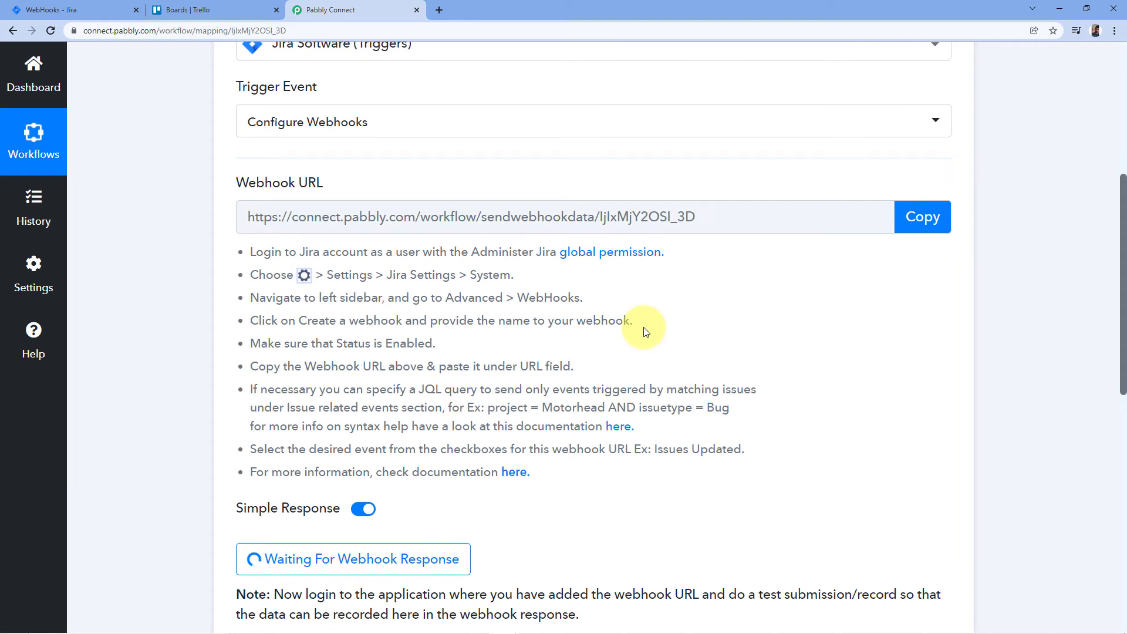
scroll(645, 332, down, 2)
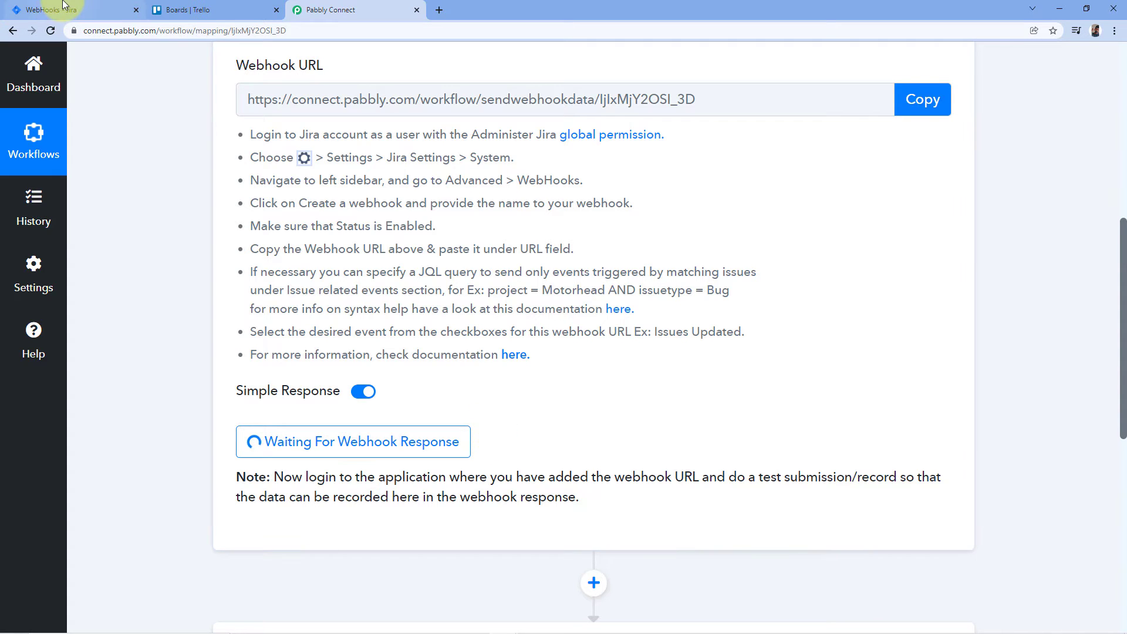
- Switch back to Jira and start a new issue in the pabbly2 (PAB) project
click(47, 9)
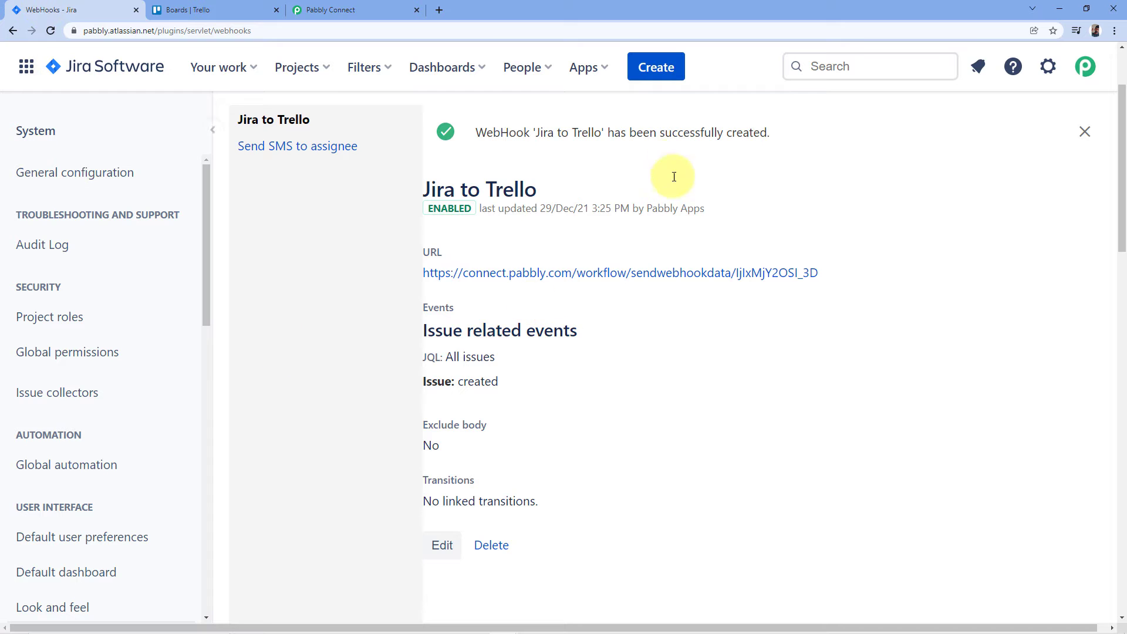
click(662, 69)
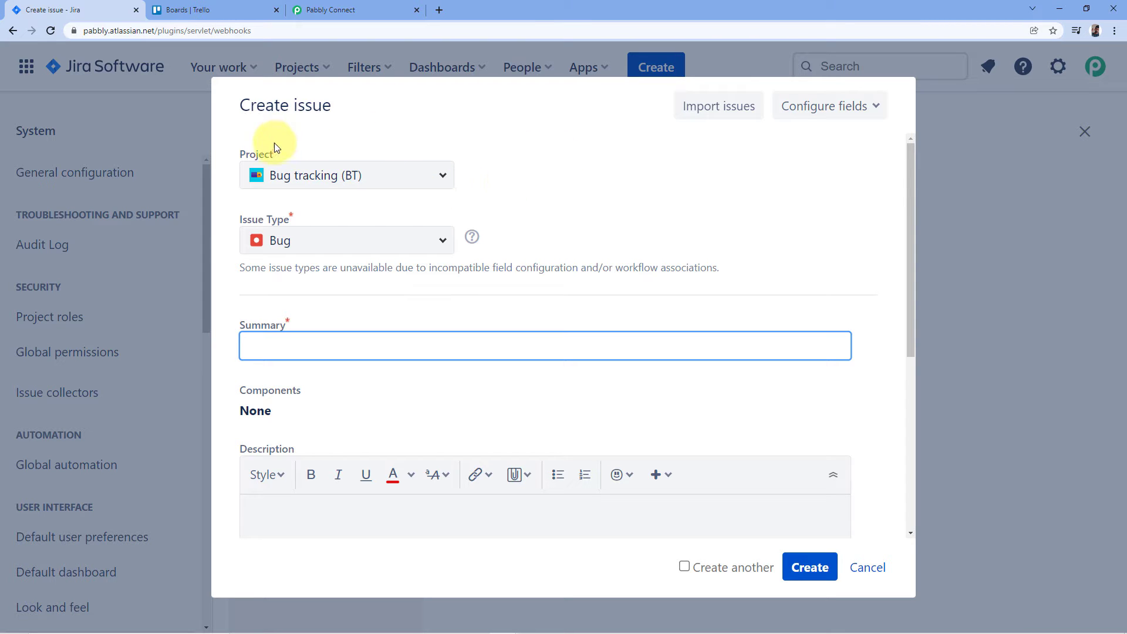
click(389, 176)
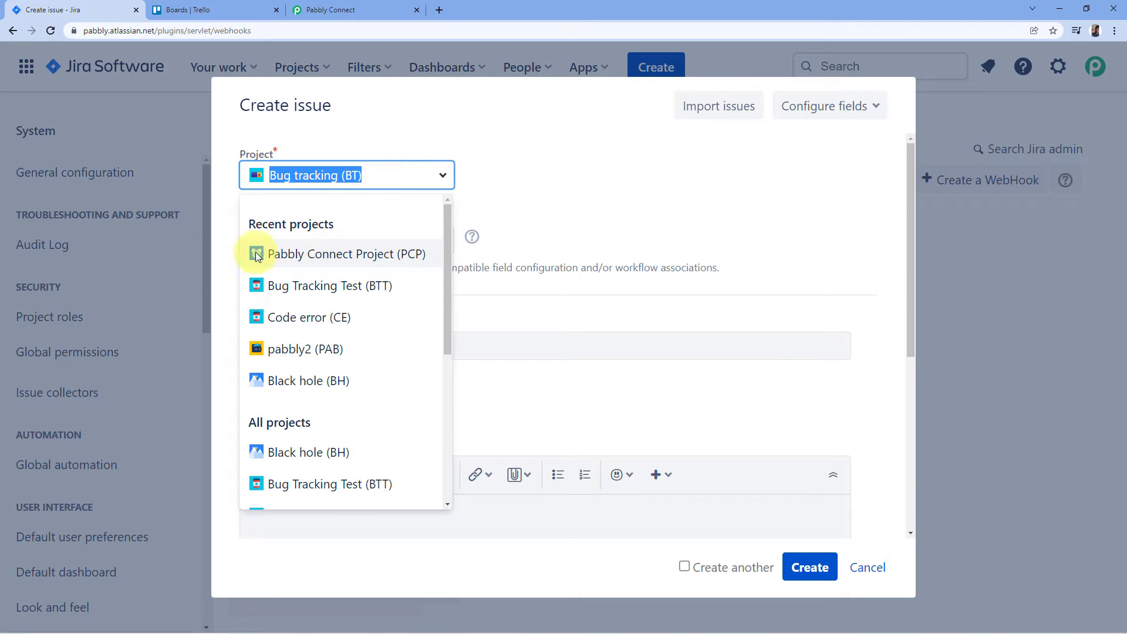
click(295, 352)
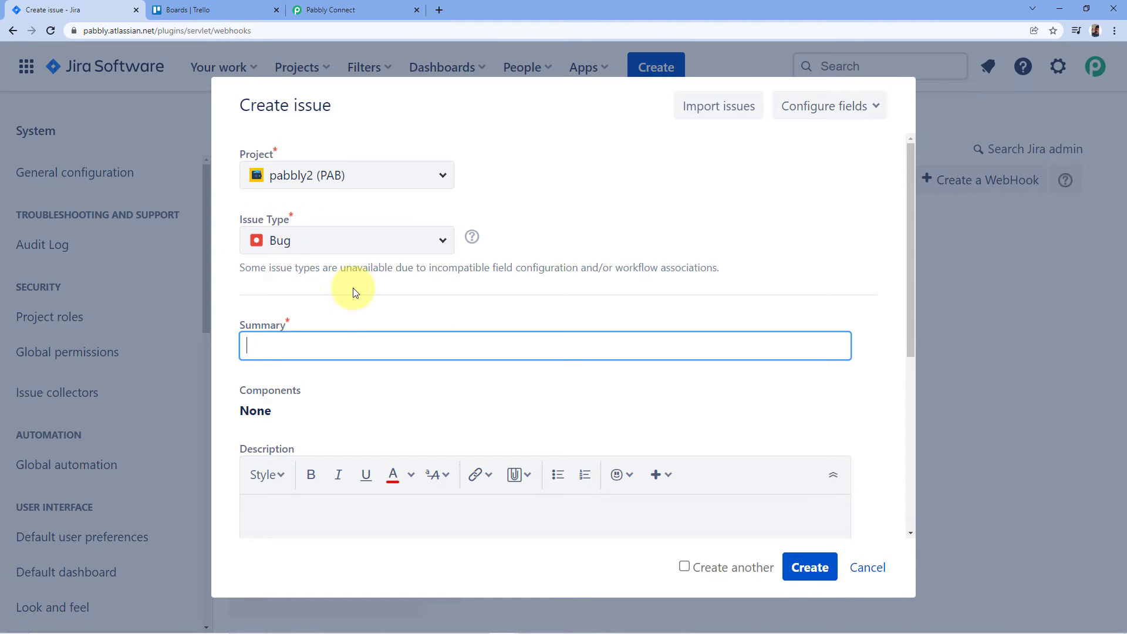
- Give the Bug issue the summary "C Programming Error" and the description "While loop was extra", and create it
scroll(358, 270, down, 1)
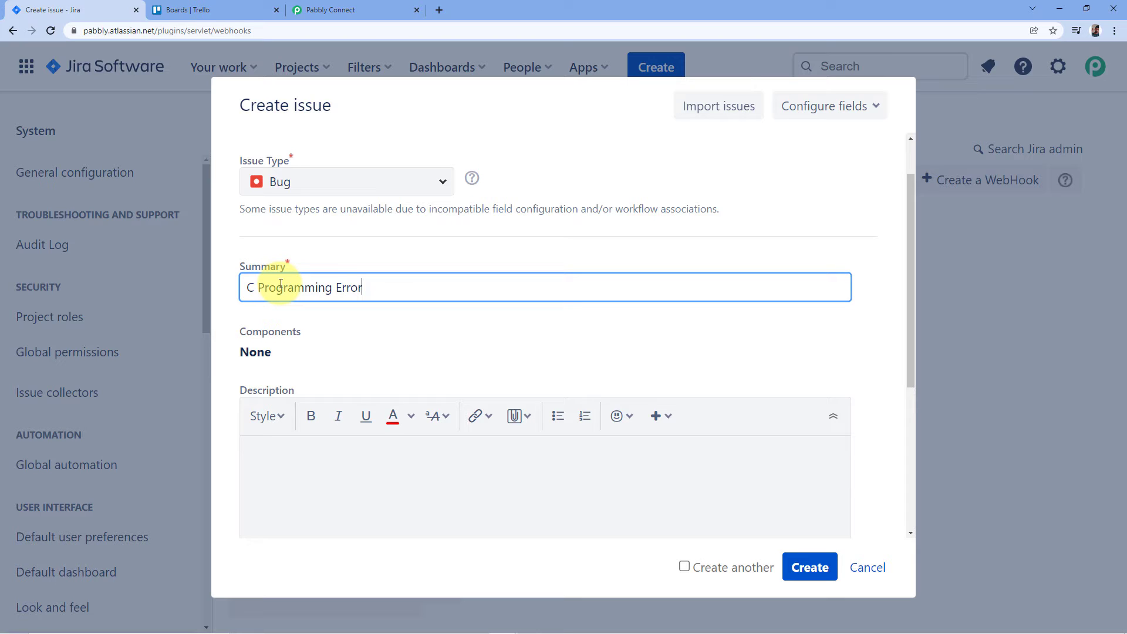
click(296, 463)
scroll(388, 370, down, 1)
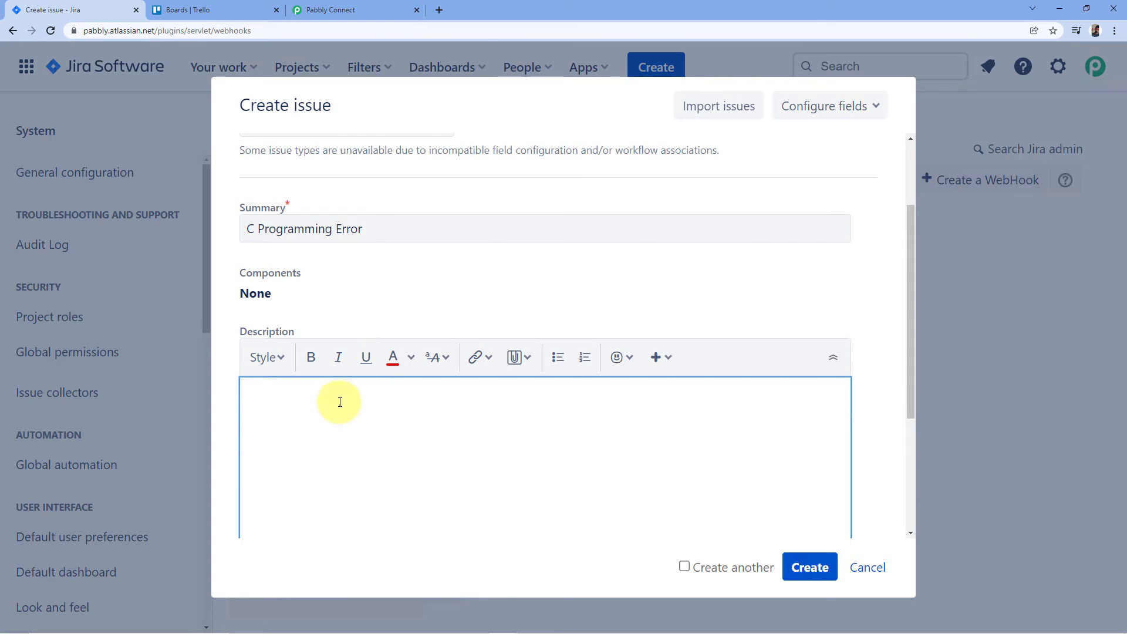
text(While loop was extra)
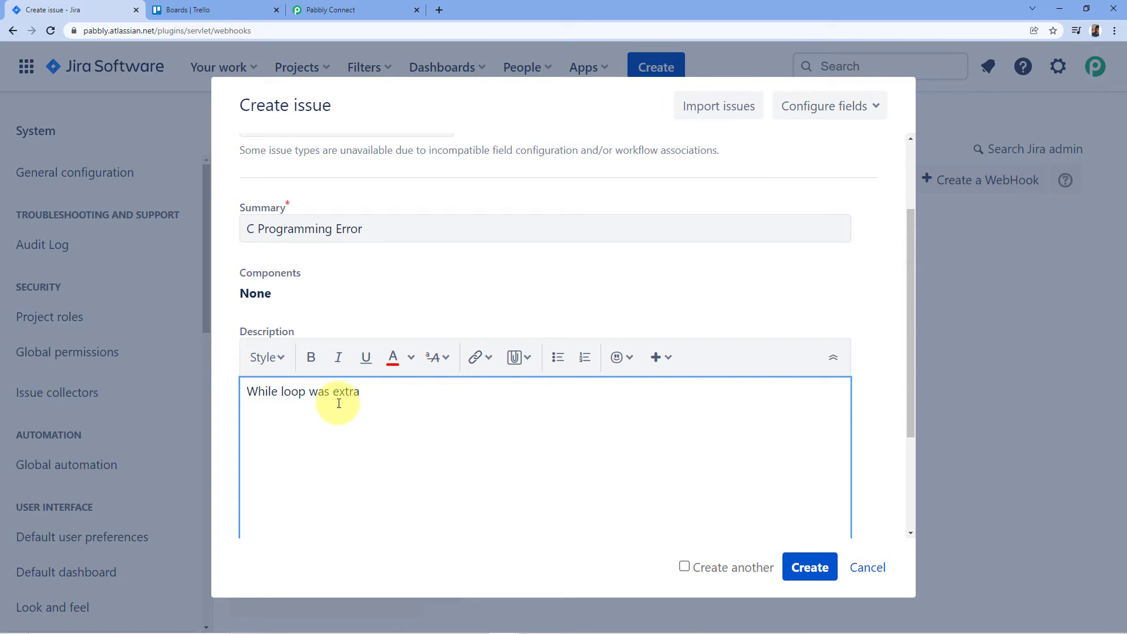
scroll(428, 290, up, 2)
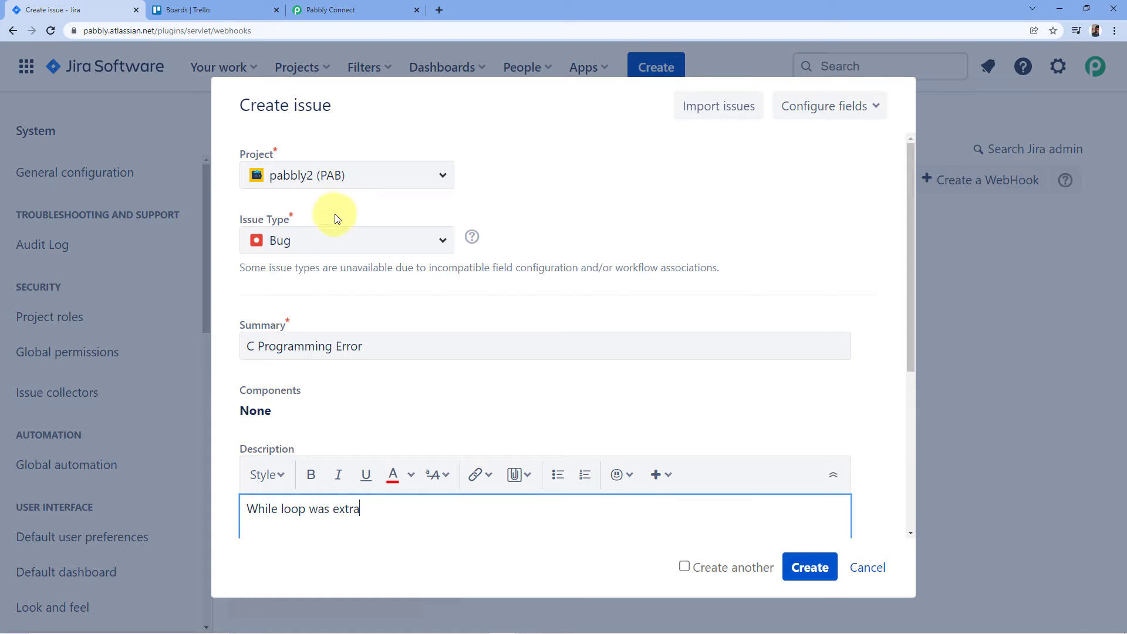
scroll(312, 261, down, 1)
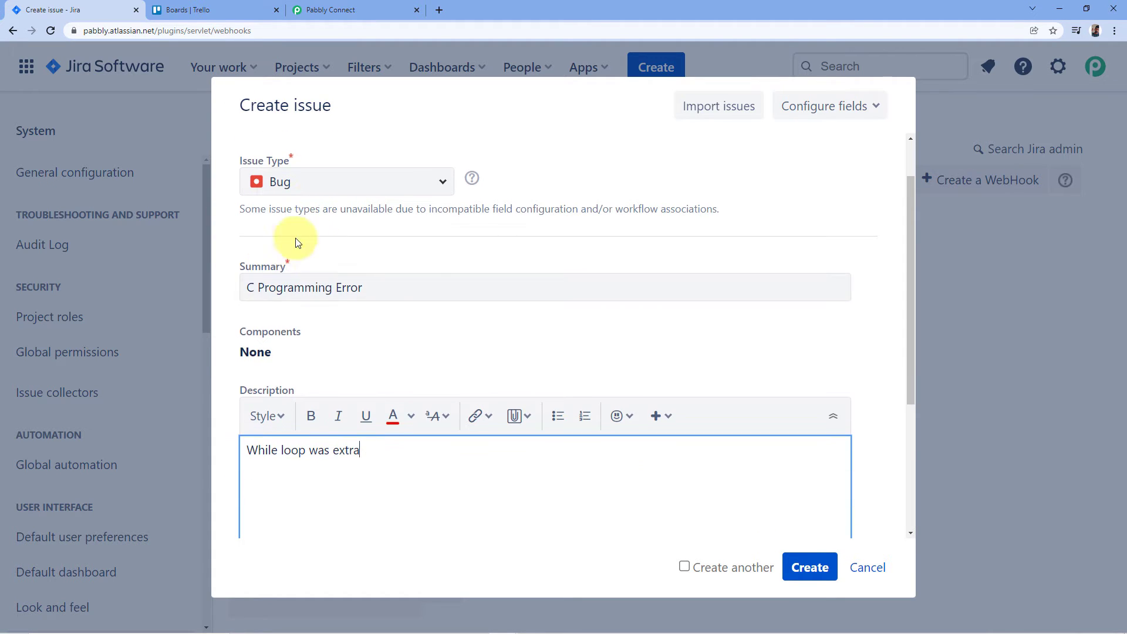
scroll(352, 300, down, 1)
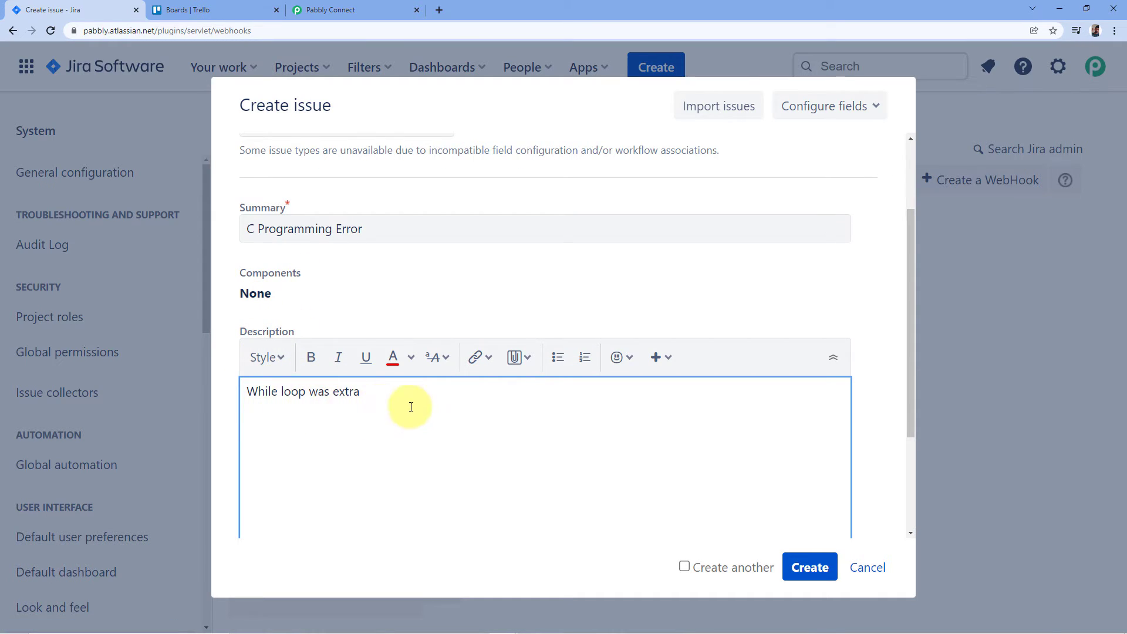
click(809, 570)
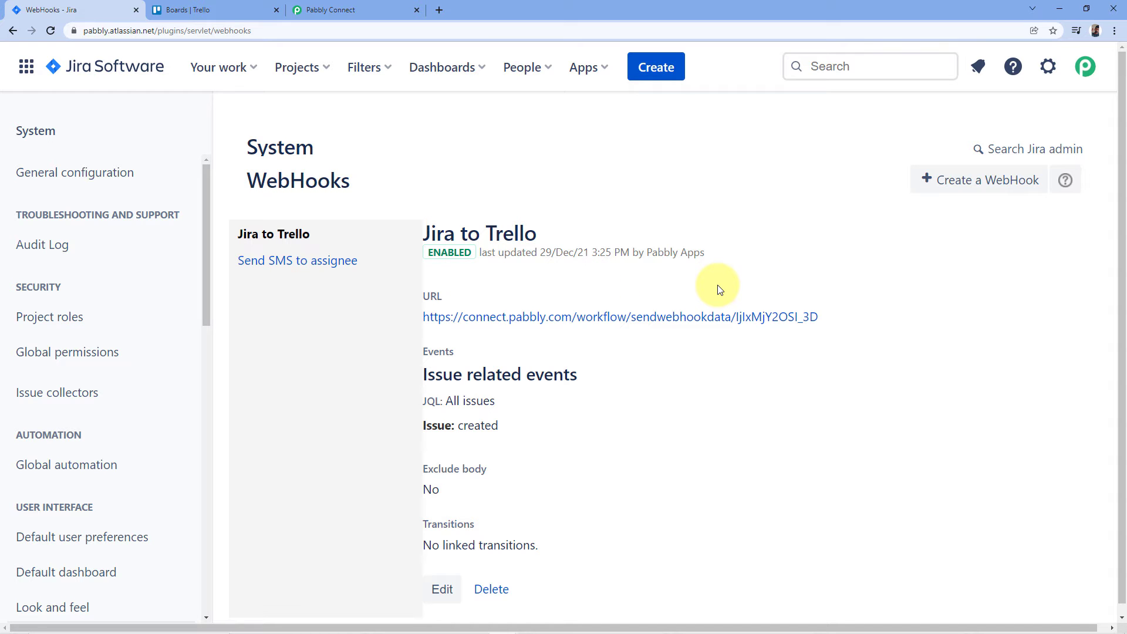
- Switch to Pabbly Connect and examine the captured webhook response for the test issue's type and project details
click(328, 10)
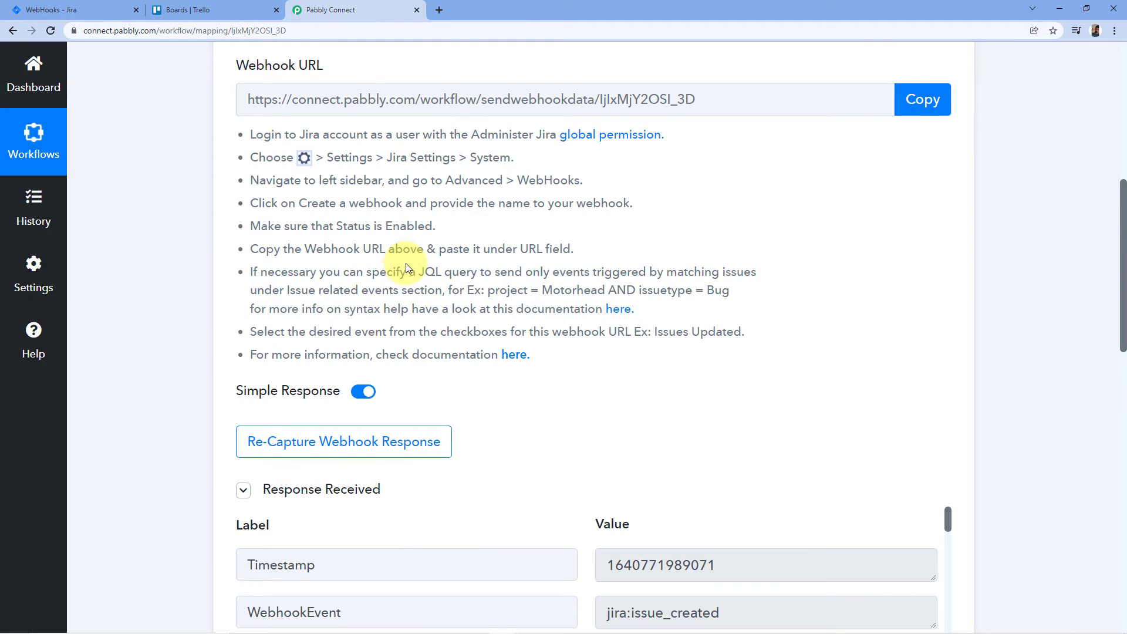
scroll(406, 267, down, 5)
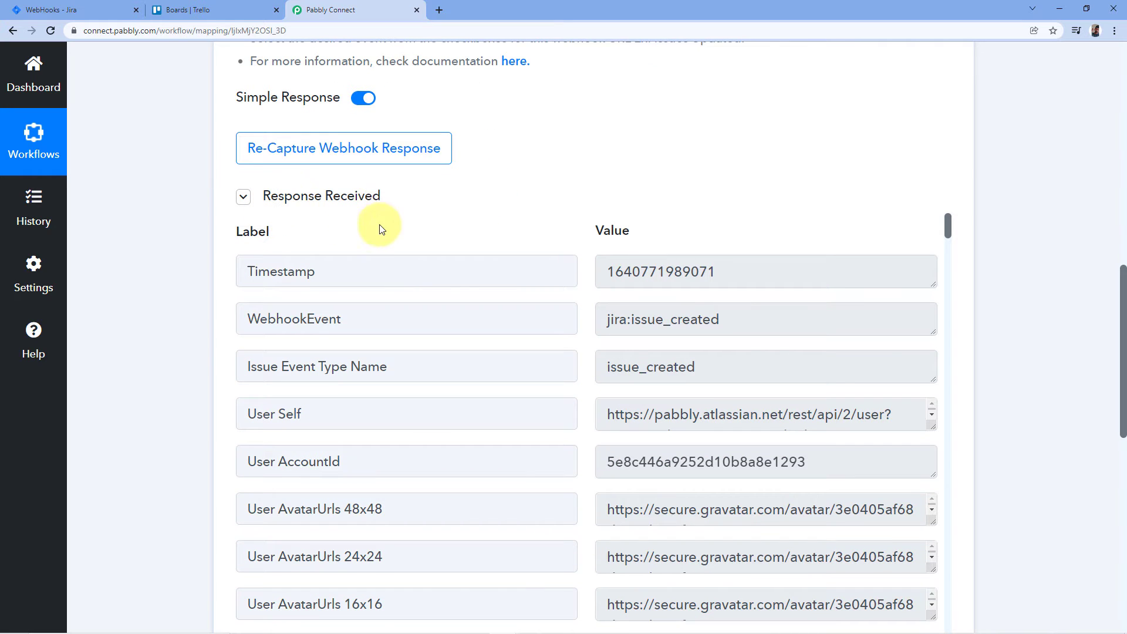
scroll(528, 197, down, 1)
scroll(529, 199, down, 7)
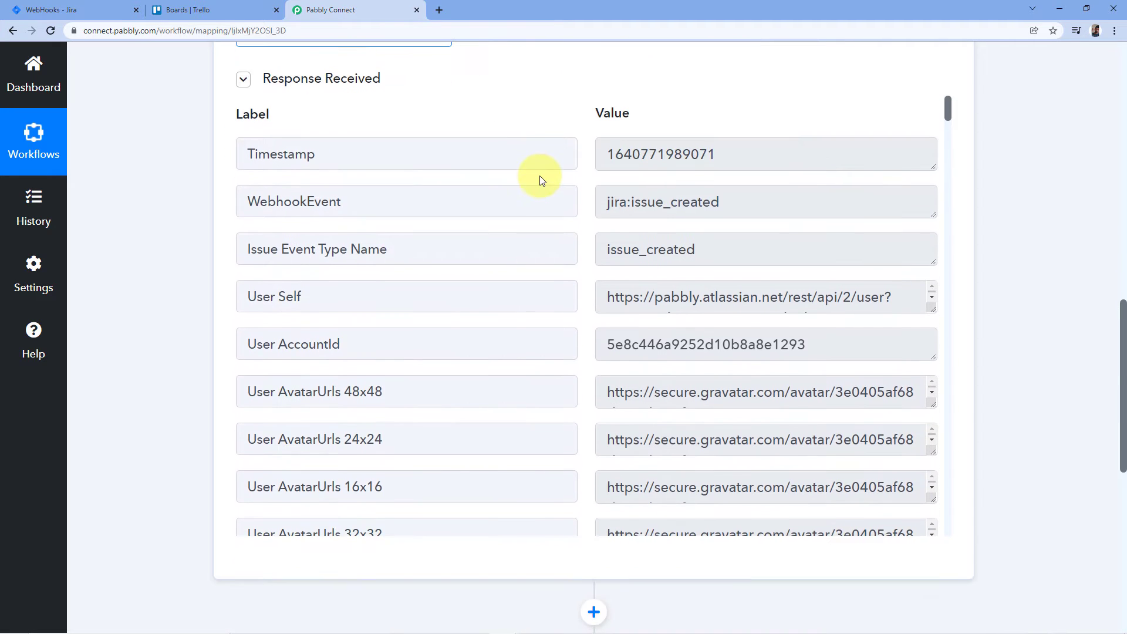
scroll(526, 188, down, 8)
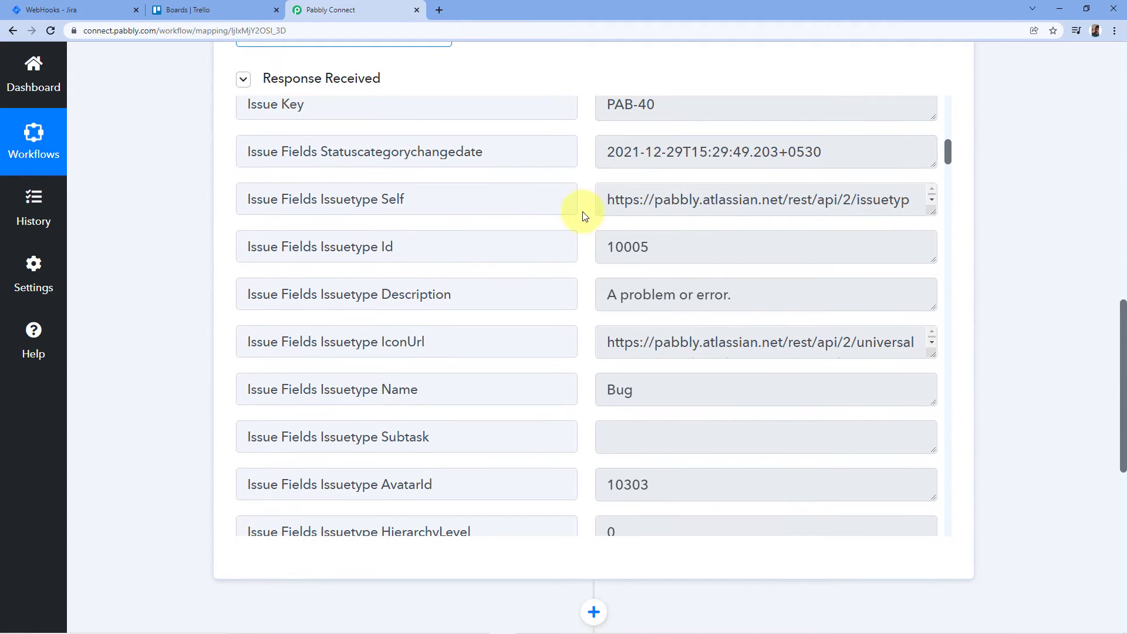
click(91, 5)
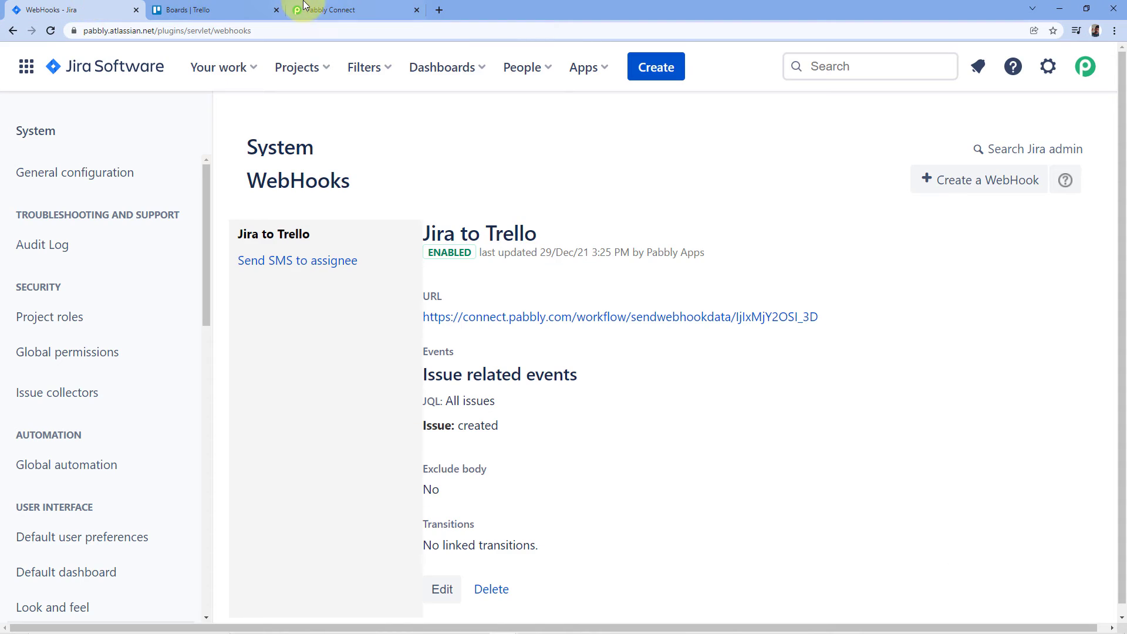
click(329, 9)
scroll(553, 263, down, 1)
scroll(592, 215, down, 3)
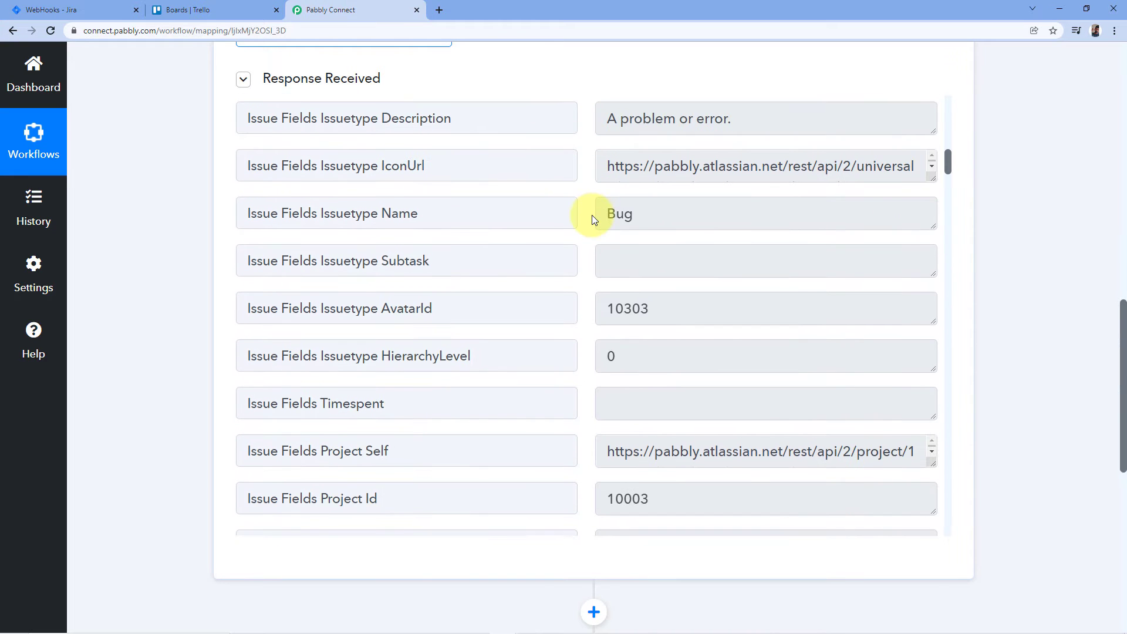
scroll(591, 217, down, 5)
scroll(589, 225, down, 3)
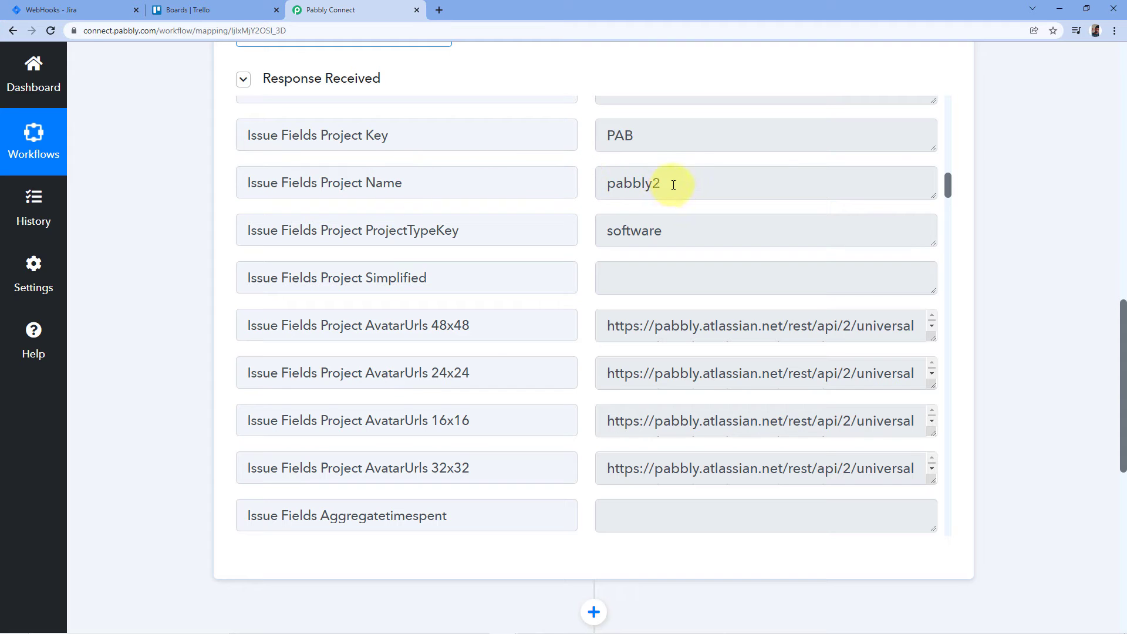
- Examine the captured webhook response for the test issue's project name, description and summary
drag(666, 184, 582, 186)
click(586, 186)
scroll(583, 194, up, 2)
scroll(582, 199, down, 15)
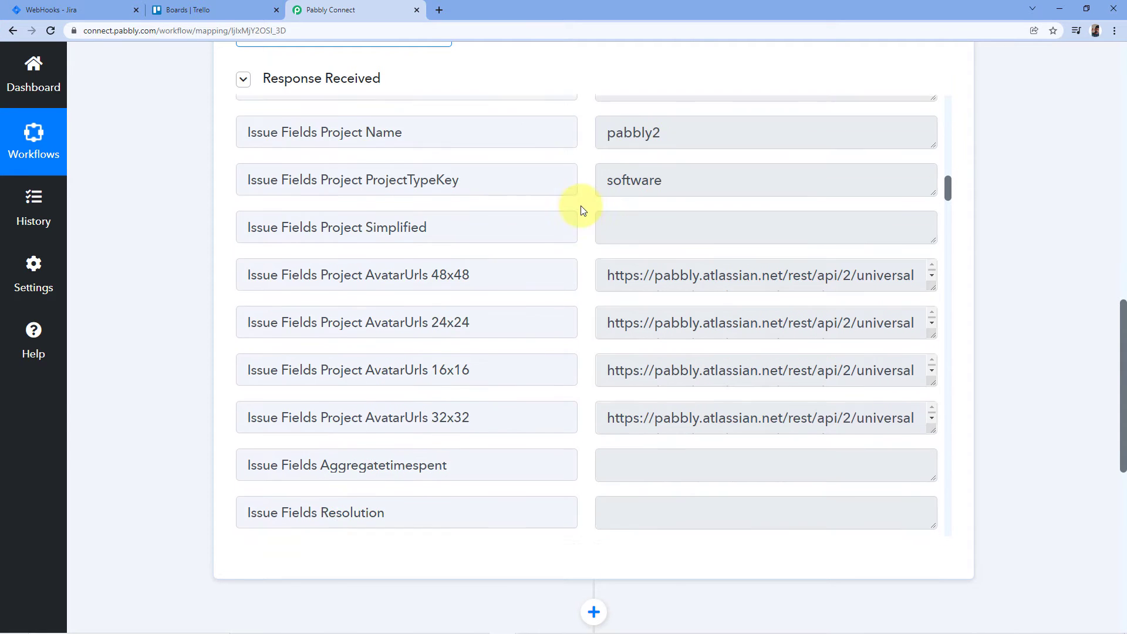
scroll(583, 210, down, 12)
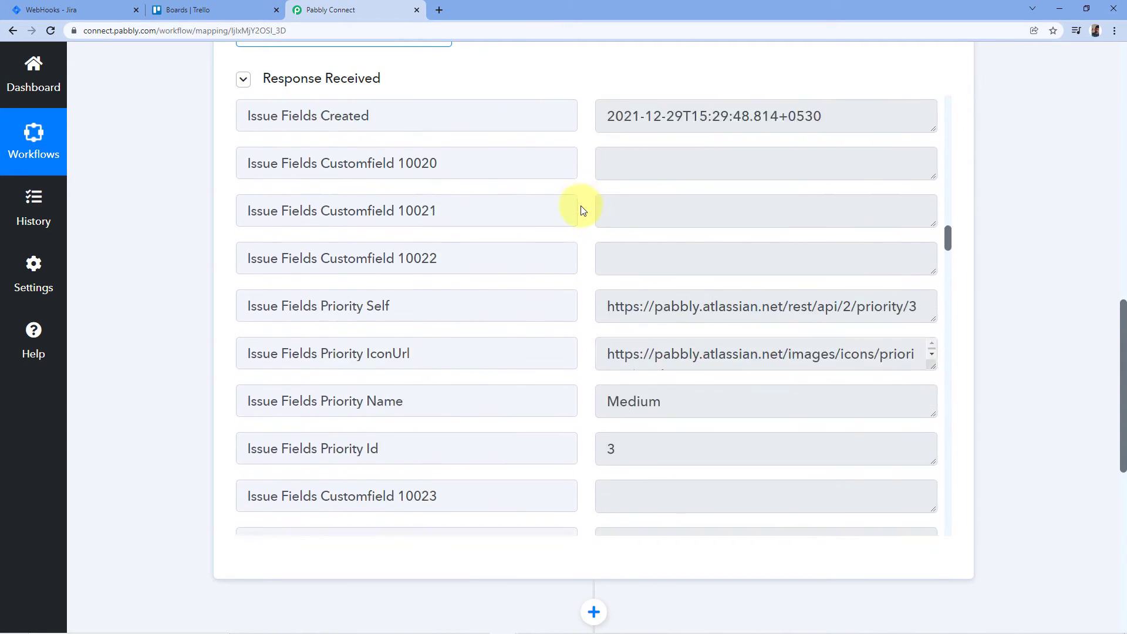
scroll(583, 209, down, 9)
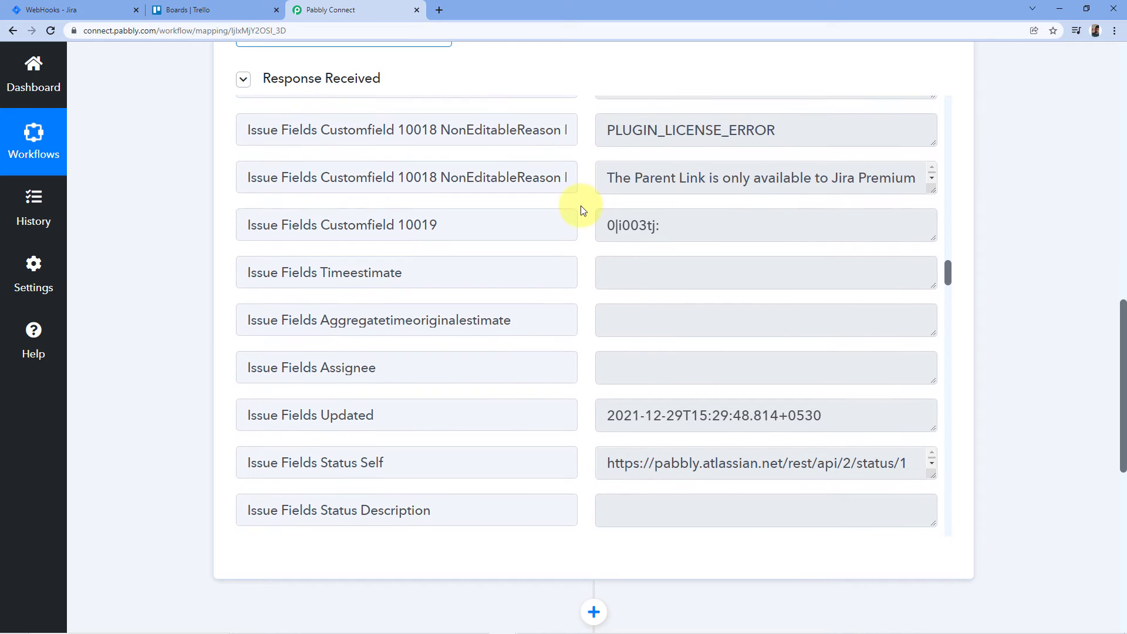
scroll(582, 210, down, 4)
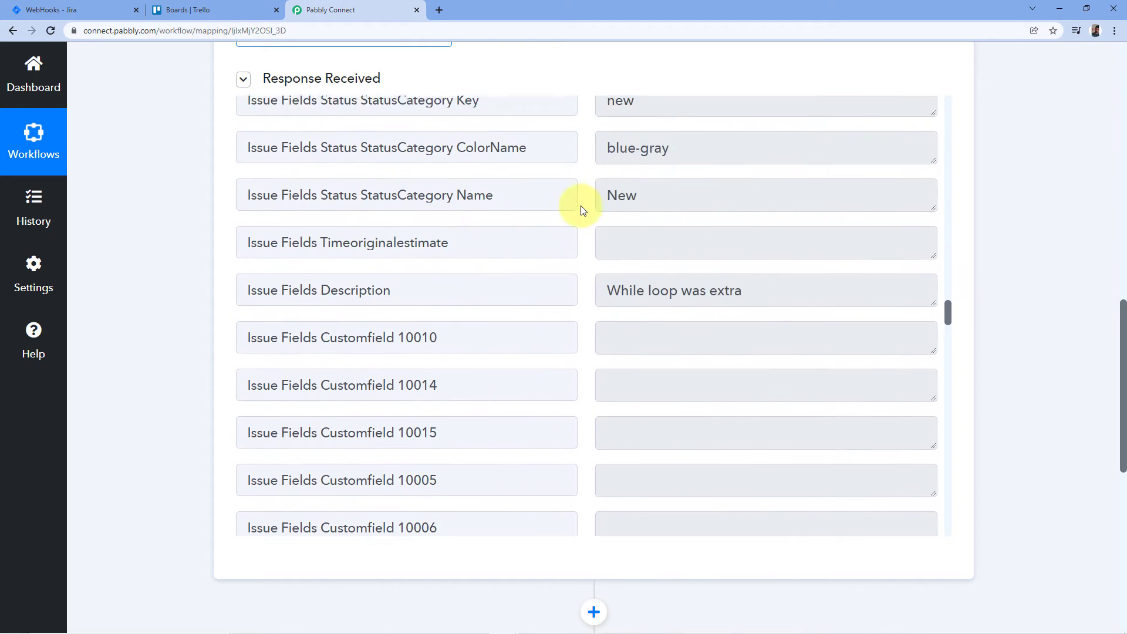
scroll(583, 210, up, 4)
scroll(581, 210, up, 1)
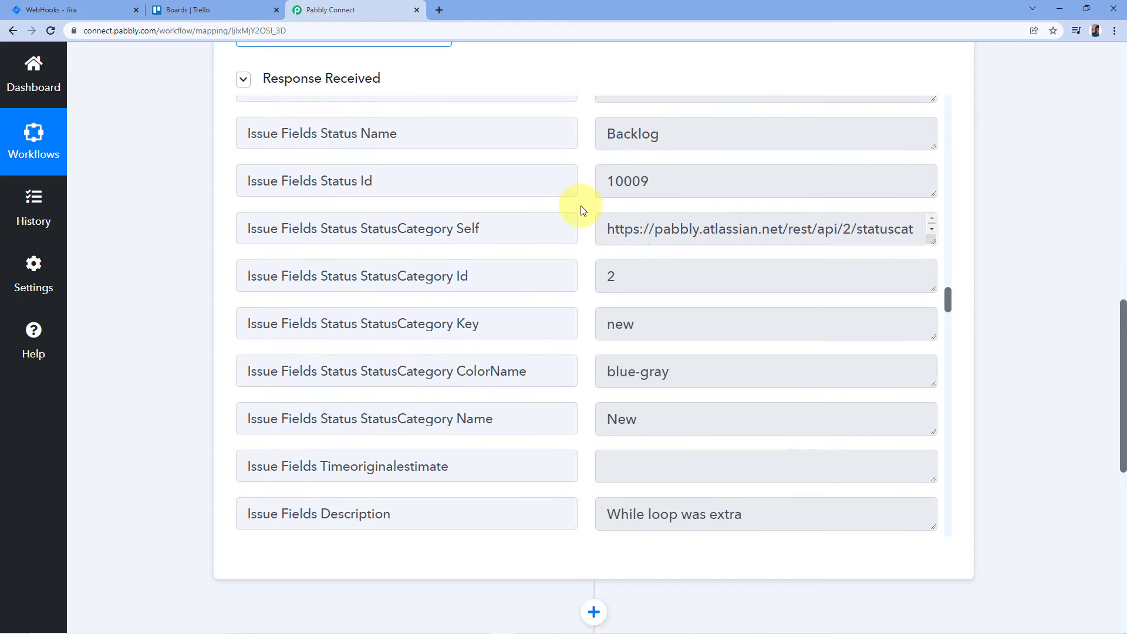
scroll(576, 210, down, 3)
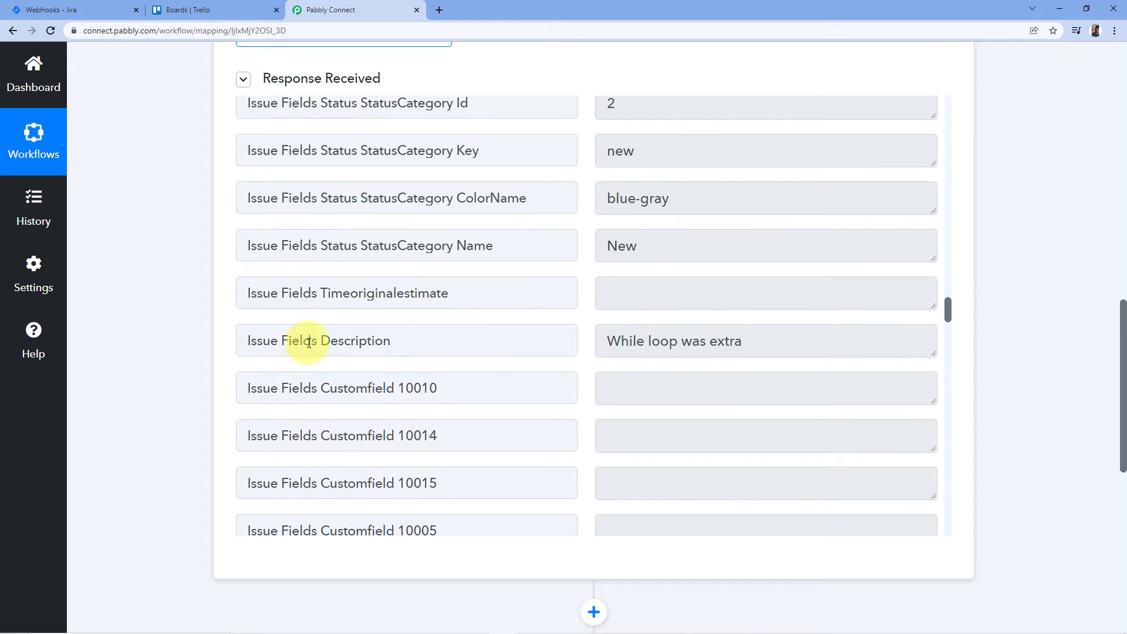
drag(749, 343, 586, 335)
click(587, 333)
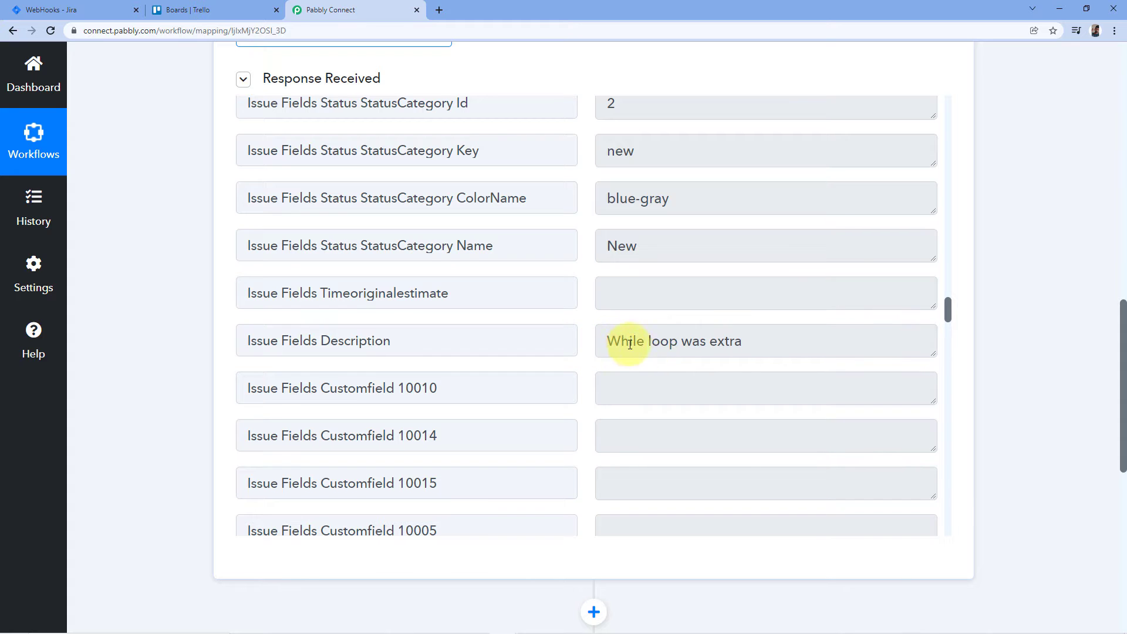
scroll(599, 323, up, 5)
scroll(591, 328, down, 15)
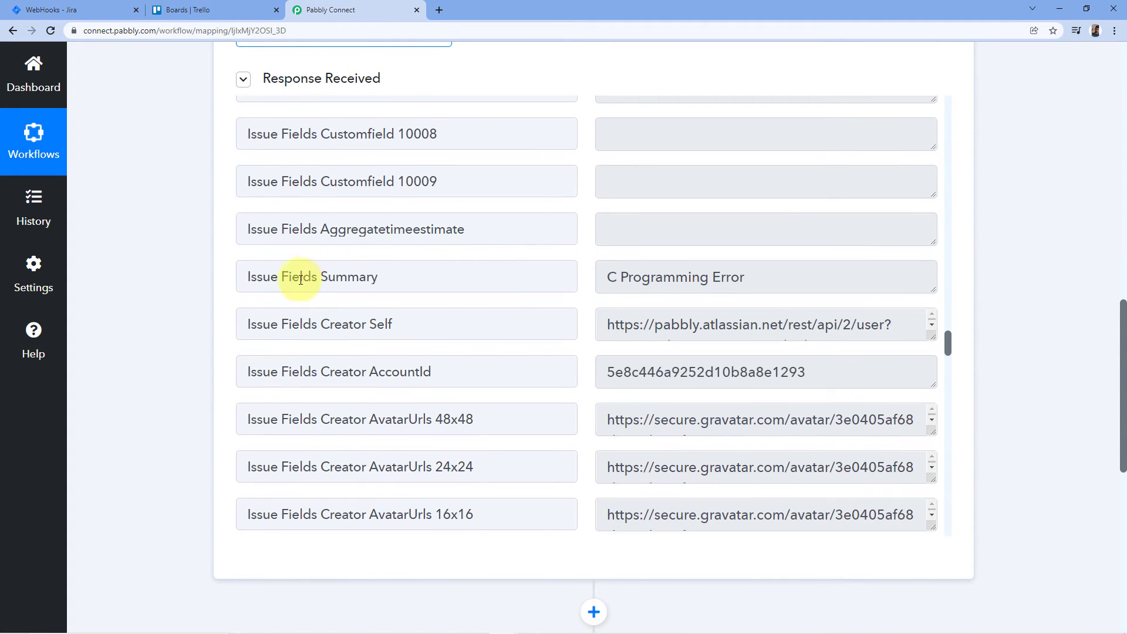
drag(605, 277, 770, 279)
click(680, 271)
click(587, 242)
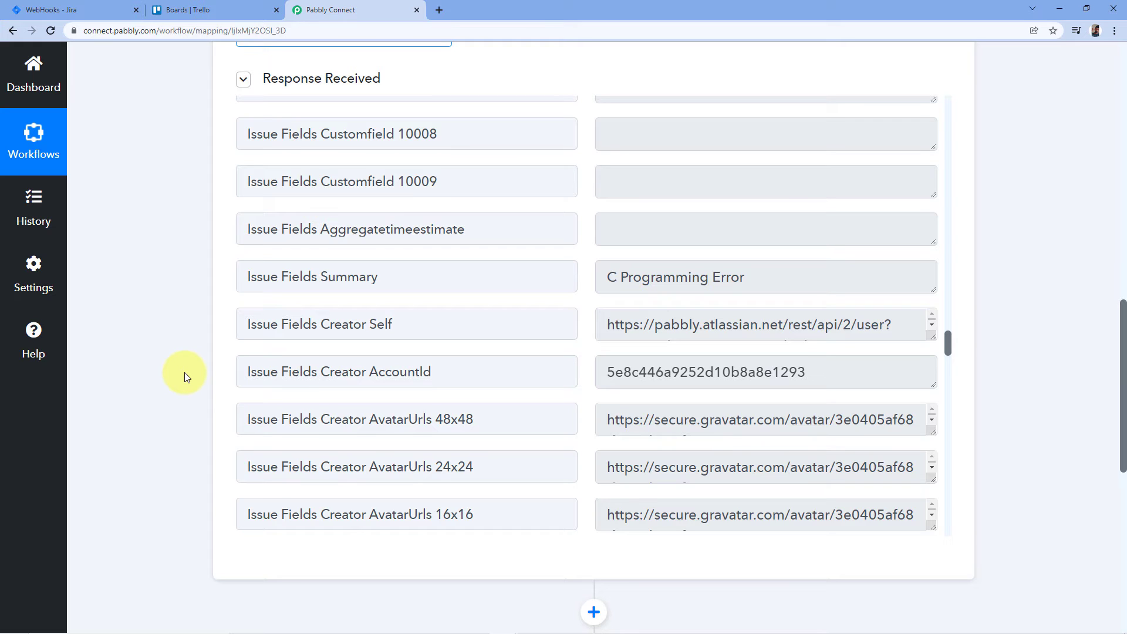
- Choose Trello as the application for the workflow's second step
scroll(945, 247, down, 9)
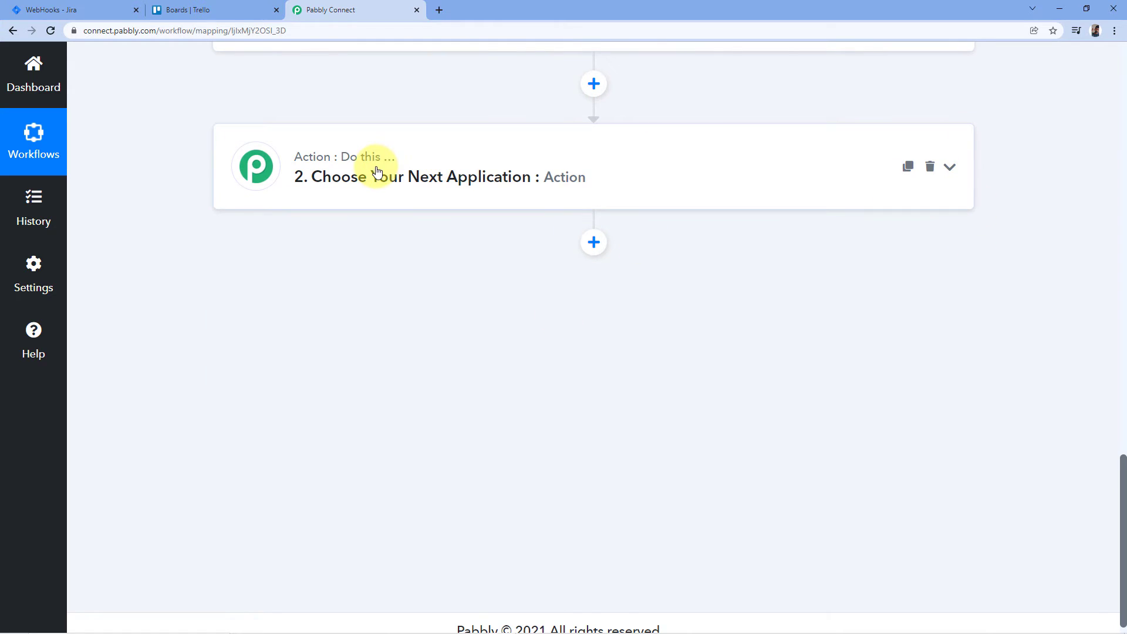
click(377, 171)
click(268, 275)
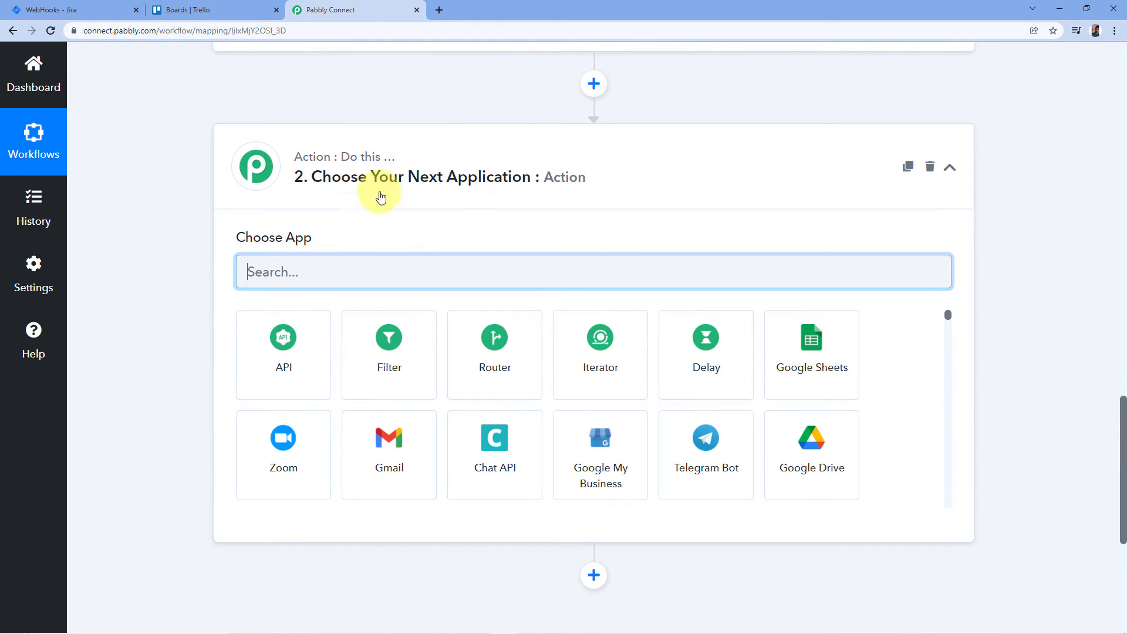
text(trello)
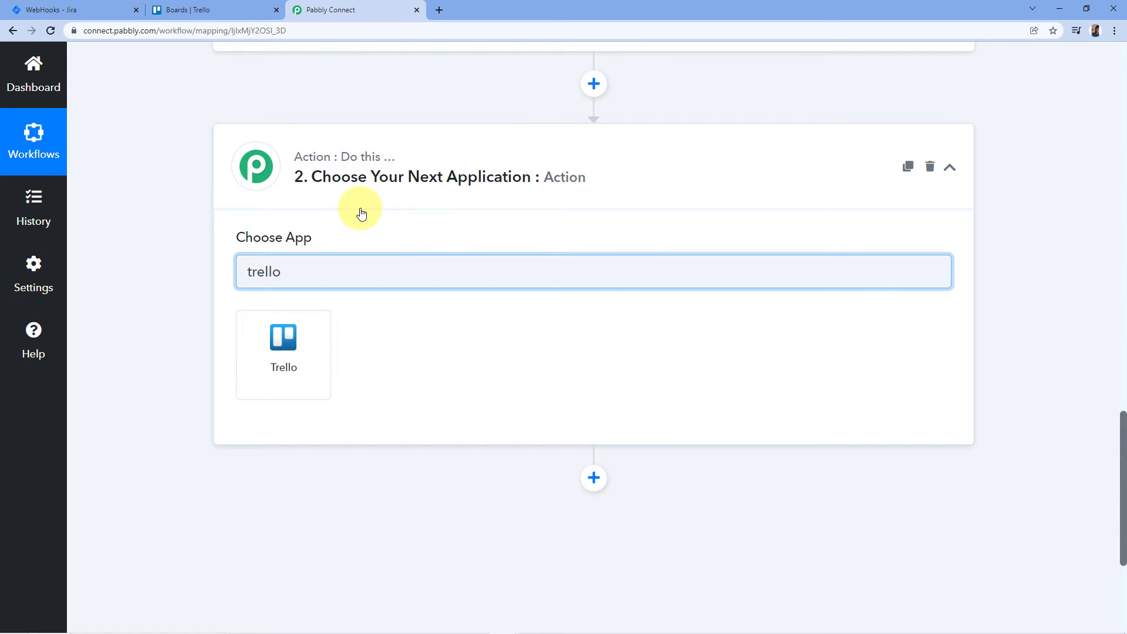
click(289, 361)
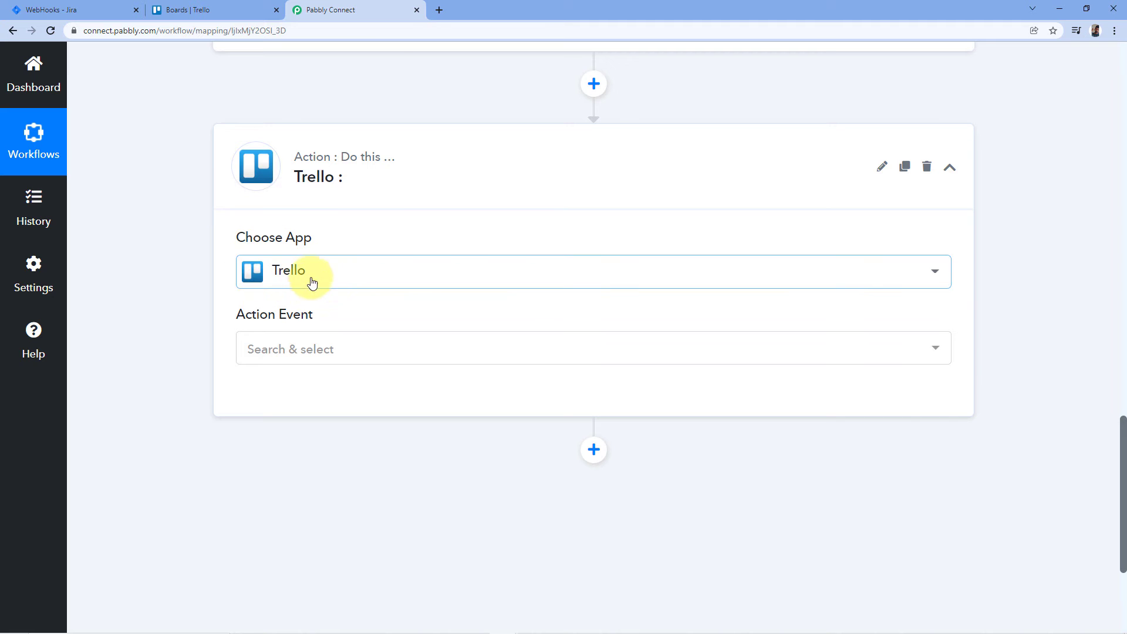
- Set the Trello action event to Create a Card (With Plain Text type Description)
click(364, 351)
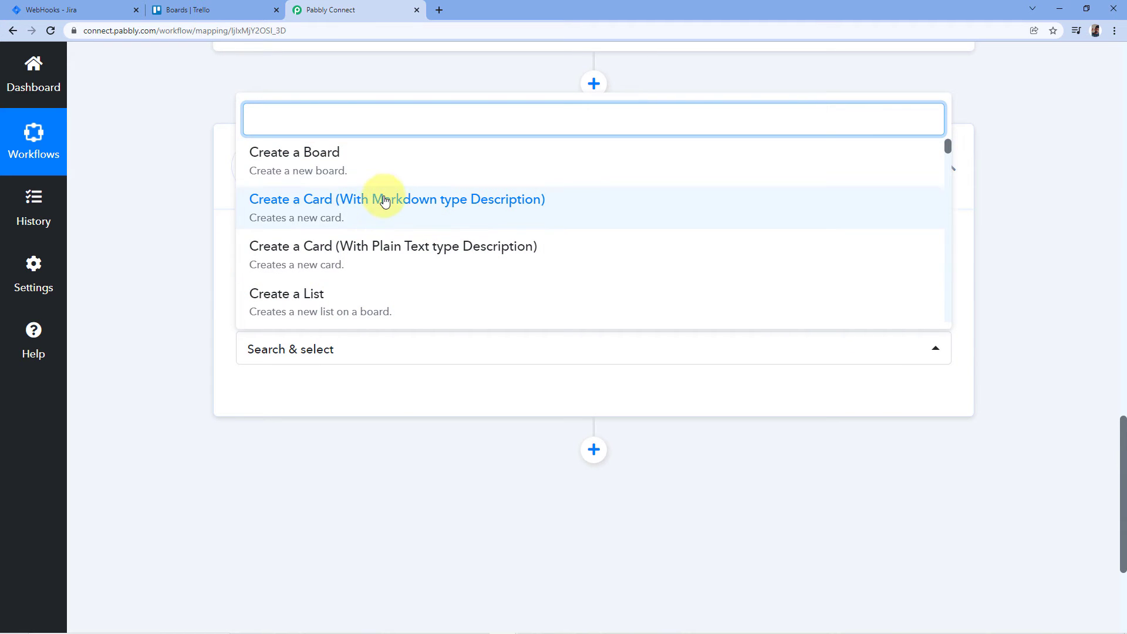
scroll(378, 200, down, 4)
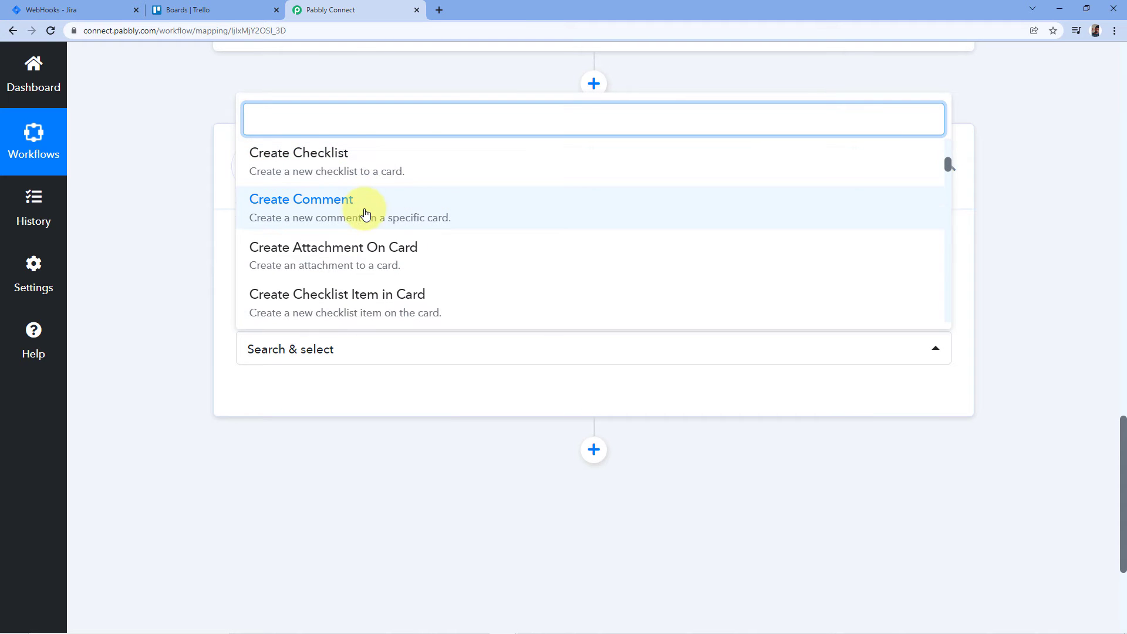
scroll(364, 223, up, 4)
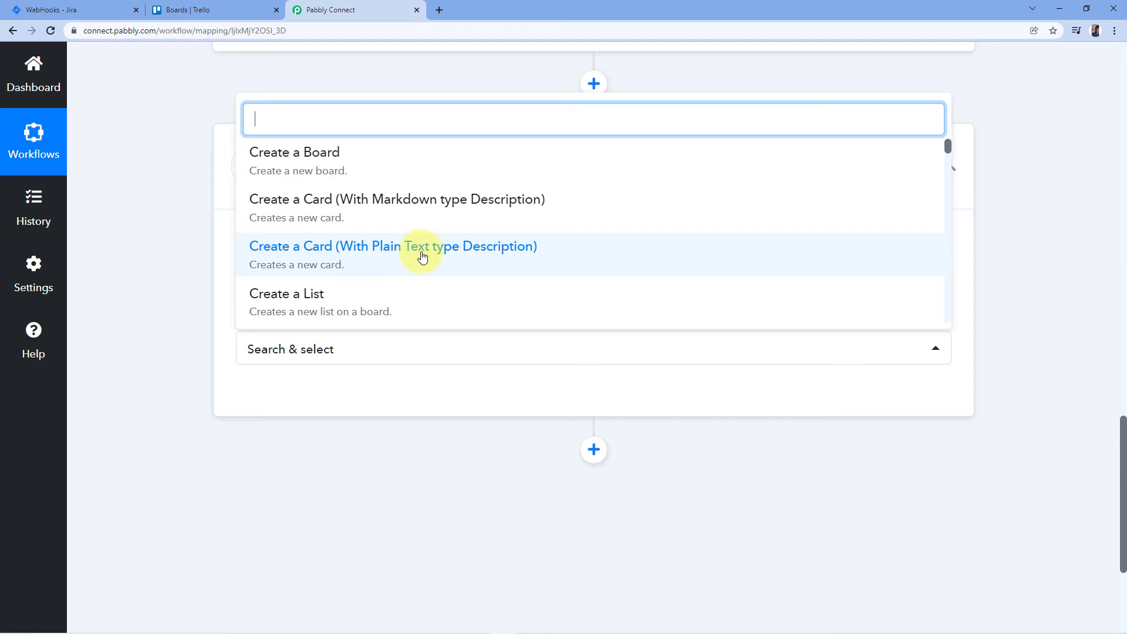
click(343, 260)
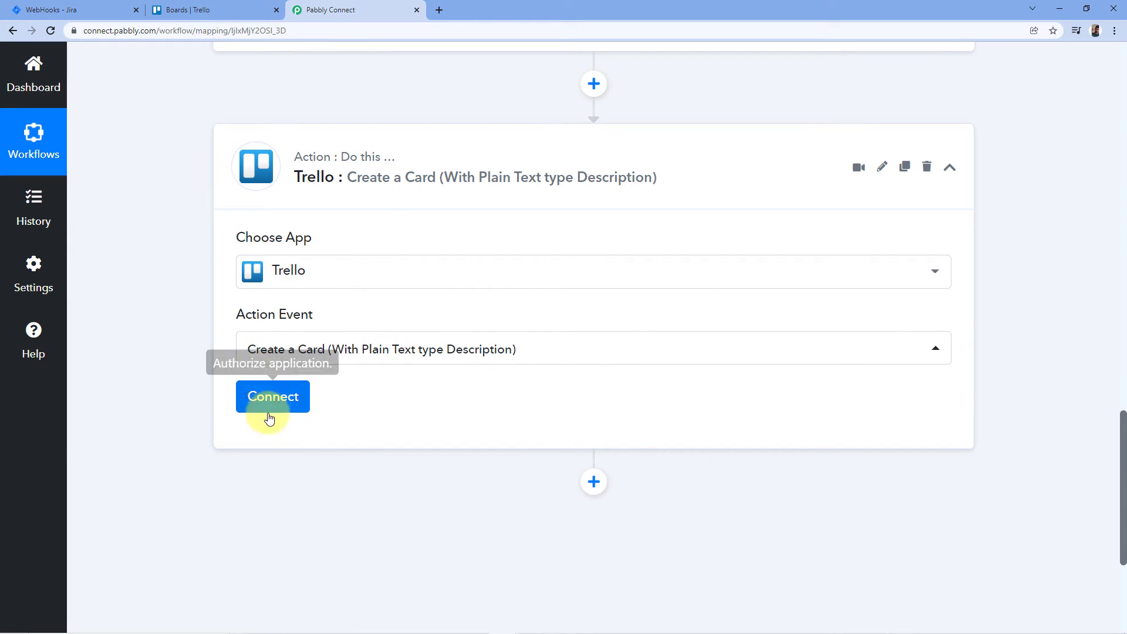
- Start connecting the Trello account with a new connection and review the username, API key and token it requires
click(273, 398)
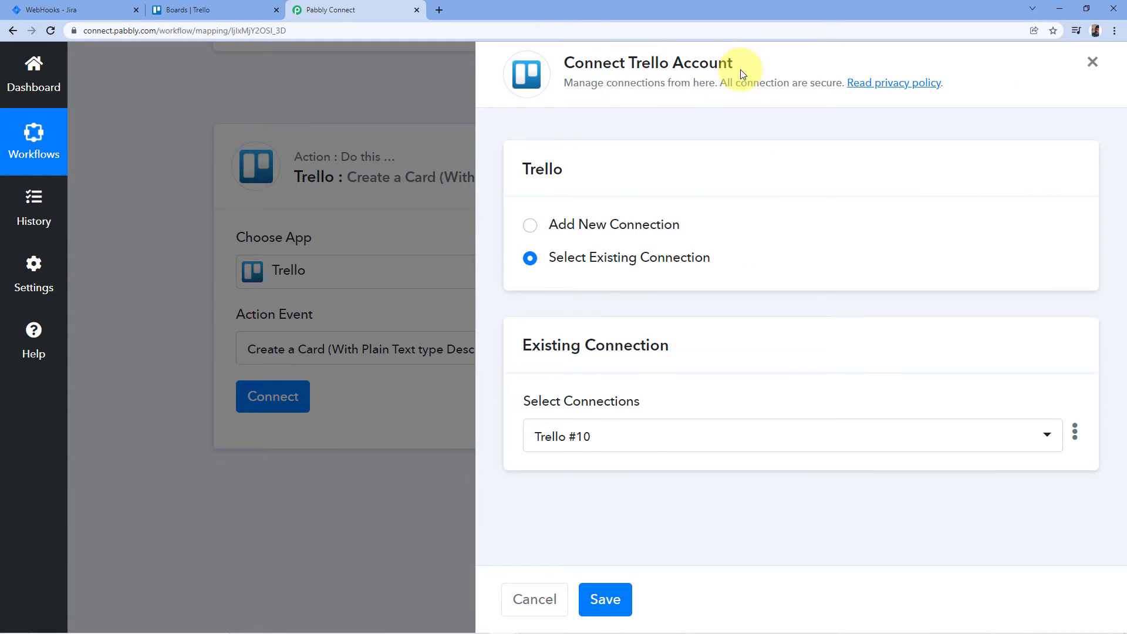
scroll(740, 73, down, 1)
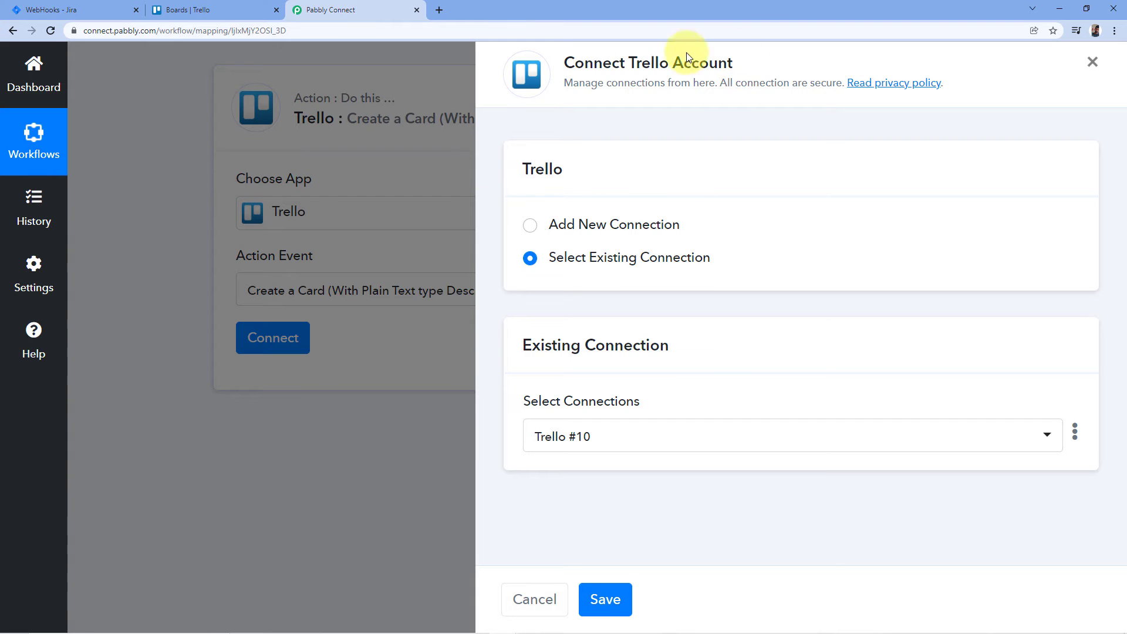
click(531, 226)
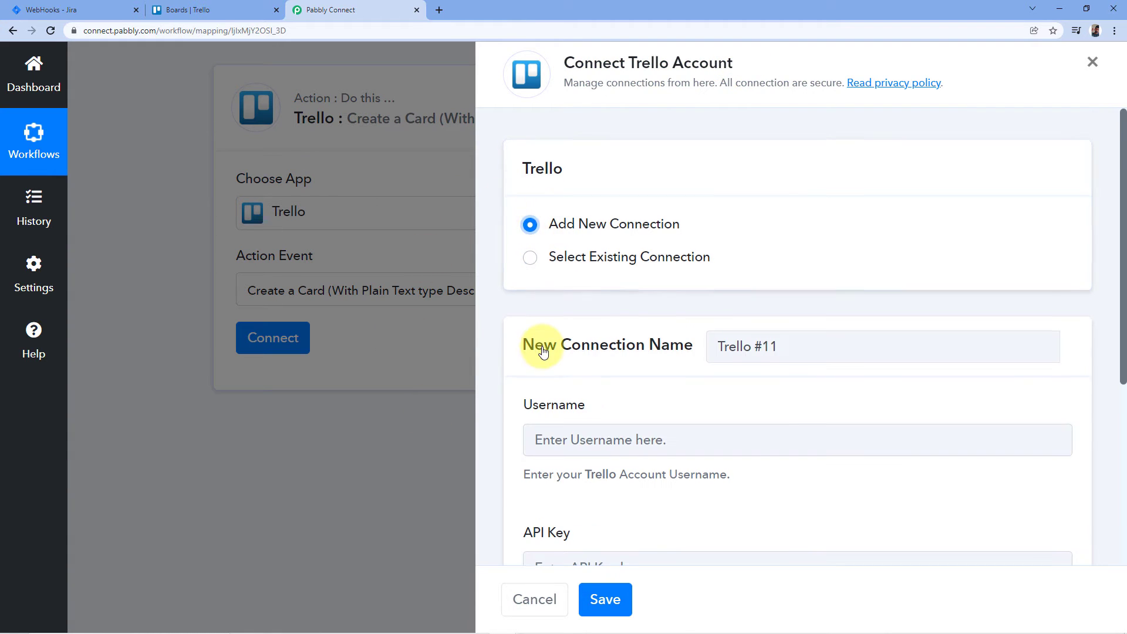
scroll(549, 272, down, 3)
scroll(551, 194, down, 1)
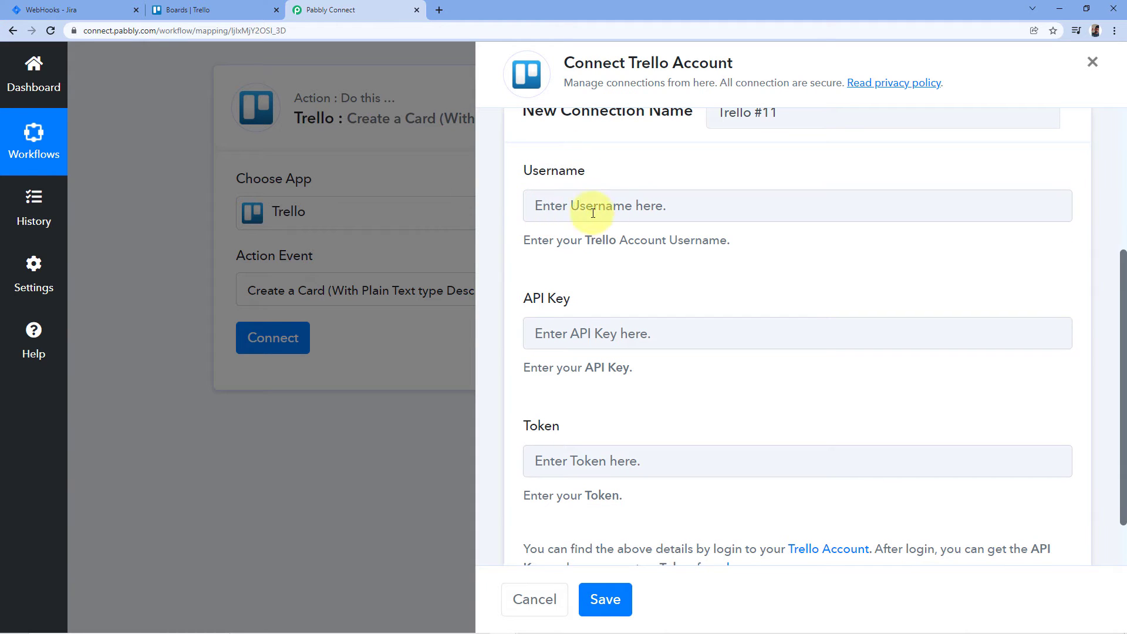
scroll(602, 286, down, 1)
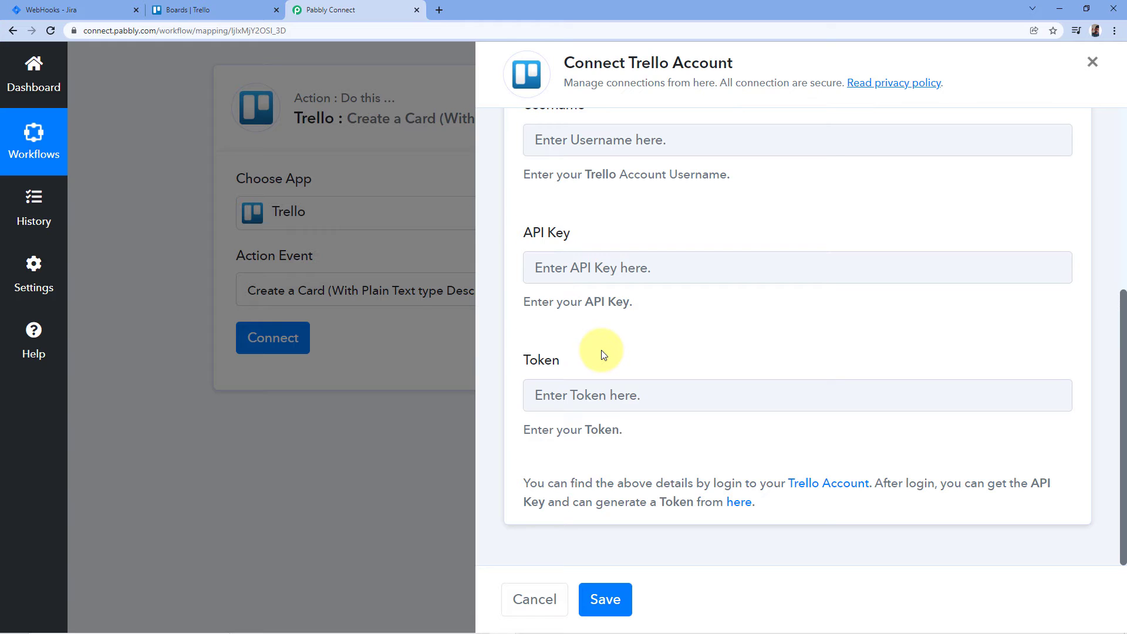
scroll(604, 352, up, 2)
scroll(600, 246, down, 2)
- Open Trello's Developer API Keys page from the connection instructions and check that the Trello account is logged in
click(740, 502)
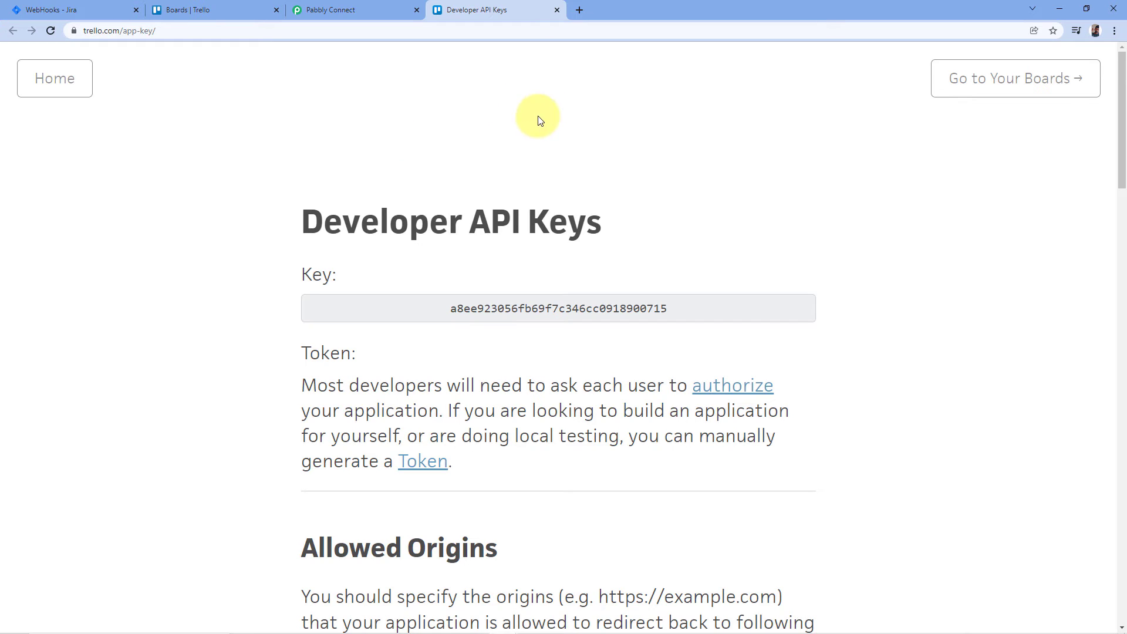
scroll(469, 135, down, 1)
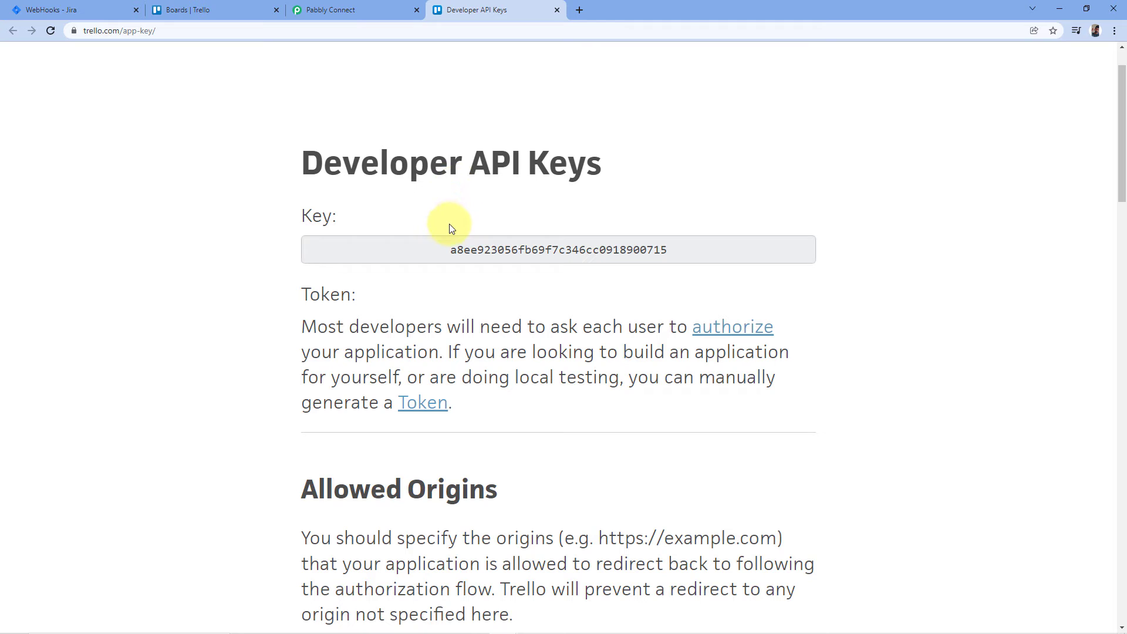
click(205, 3)
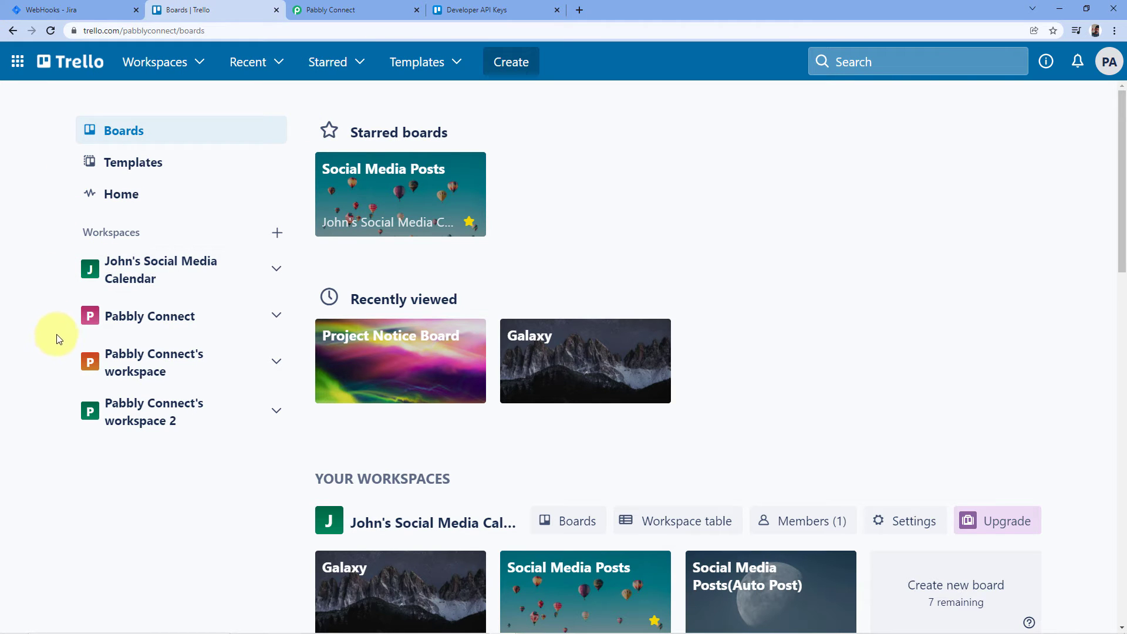
click(336, 8)
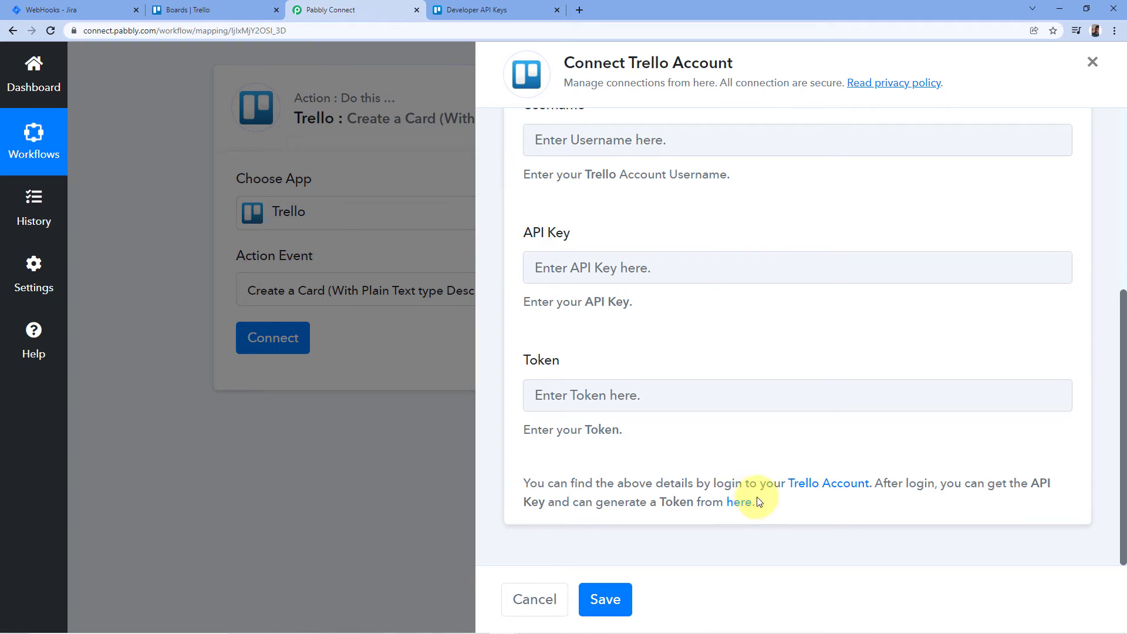
click(498, 7)
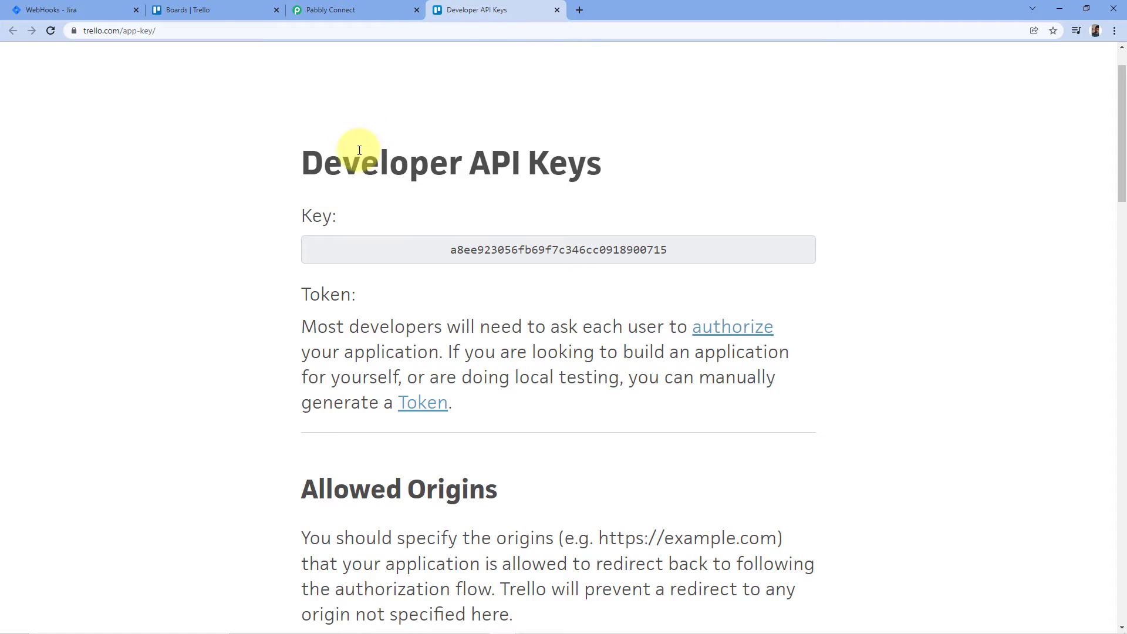
- Copy the Trello developer API key and paste it into the new connection's API Key field in Pabbly Connect
double_click(554, 250)
right_click(546, 251)
click(565, 261)
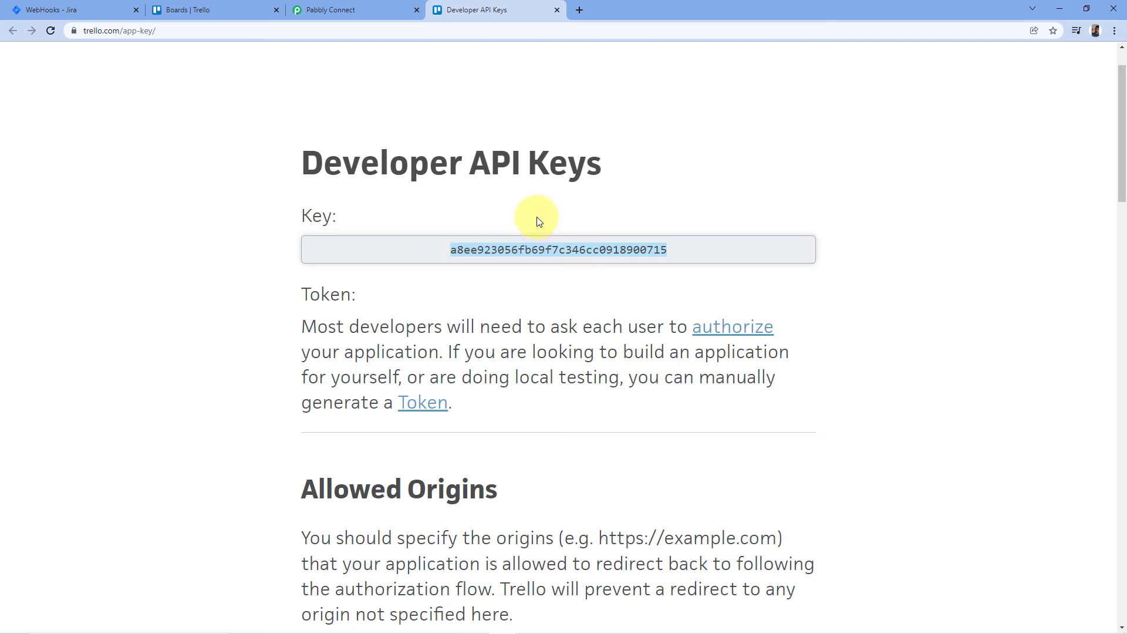
click(359, 9)
click(566, 268)
right_click(566, 265)
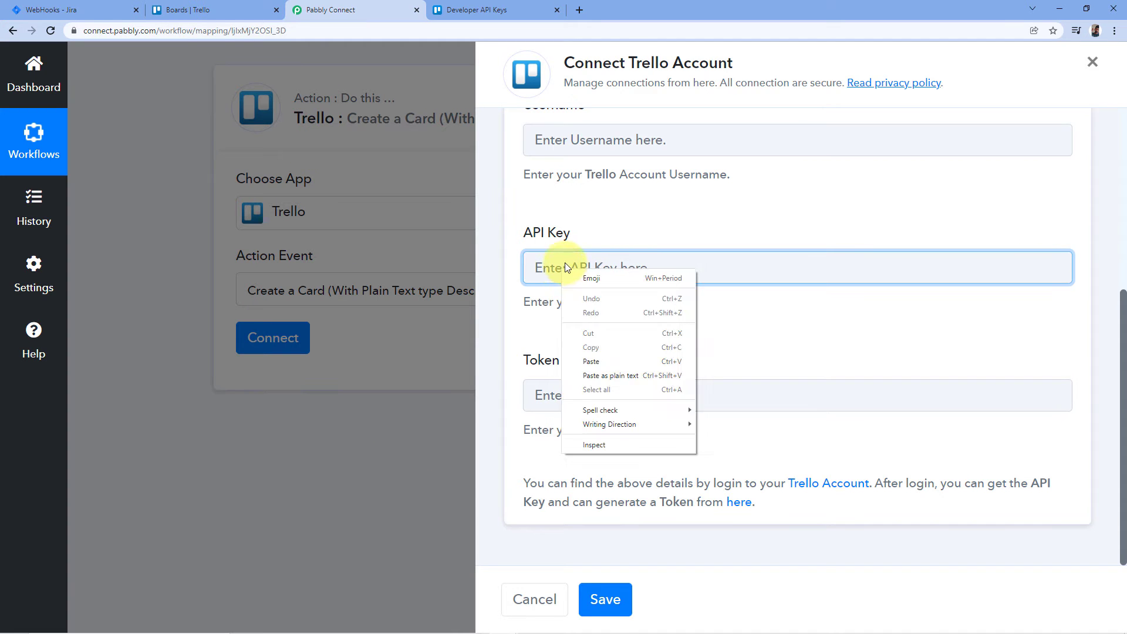
click(591, 360)
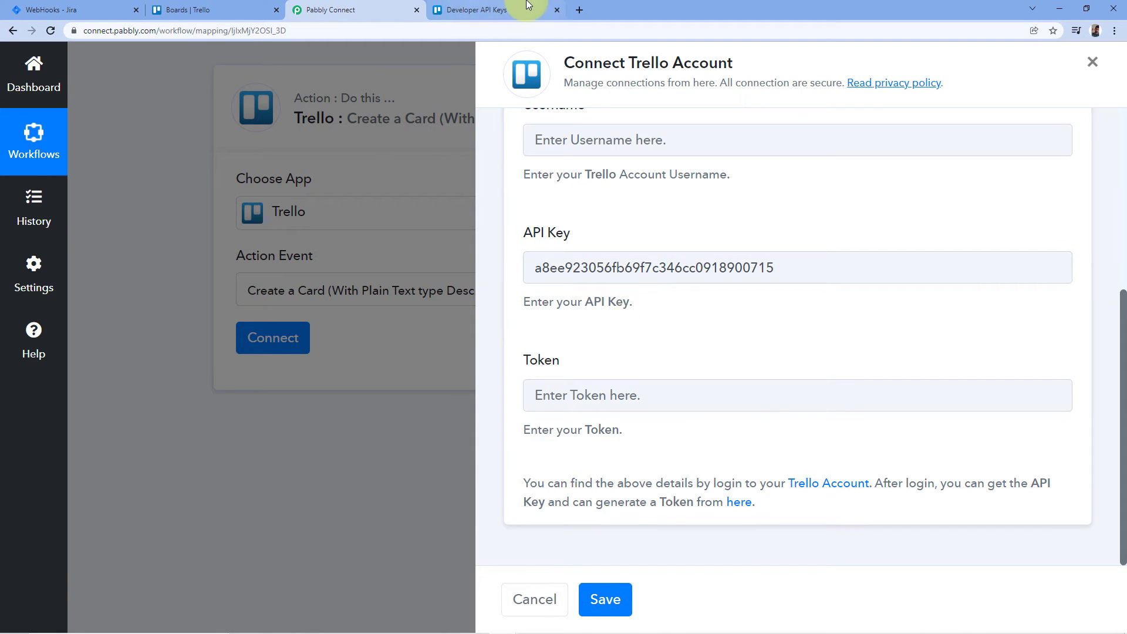
- Open the manual token generation page from Trello's Developer API Keys page
click(527, 7)
click(491, 133)
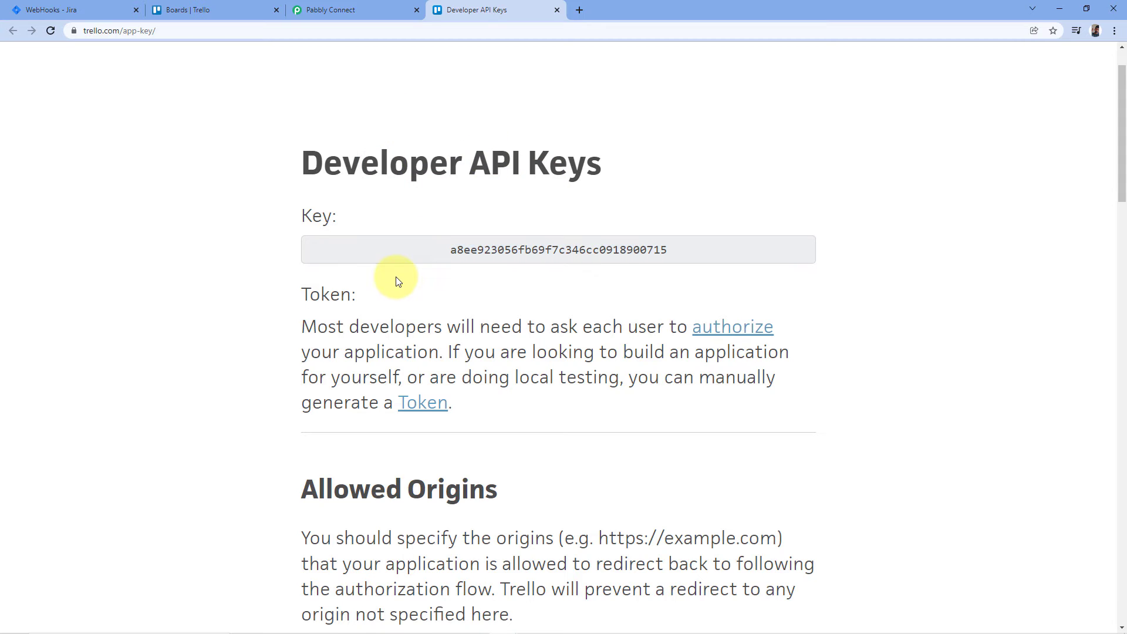
scroll(435, 235, down, 1)
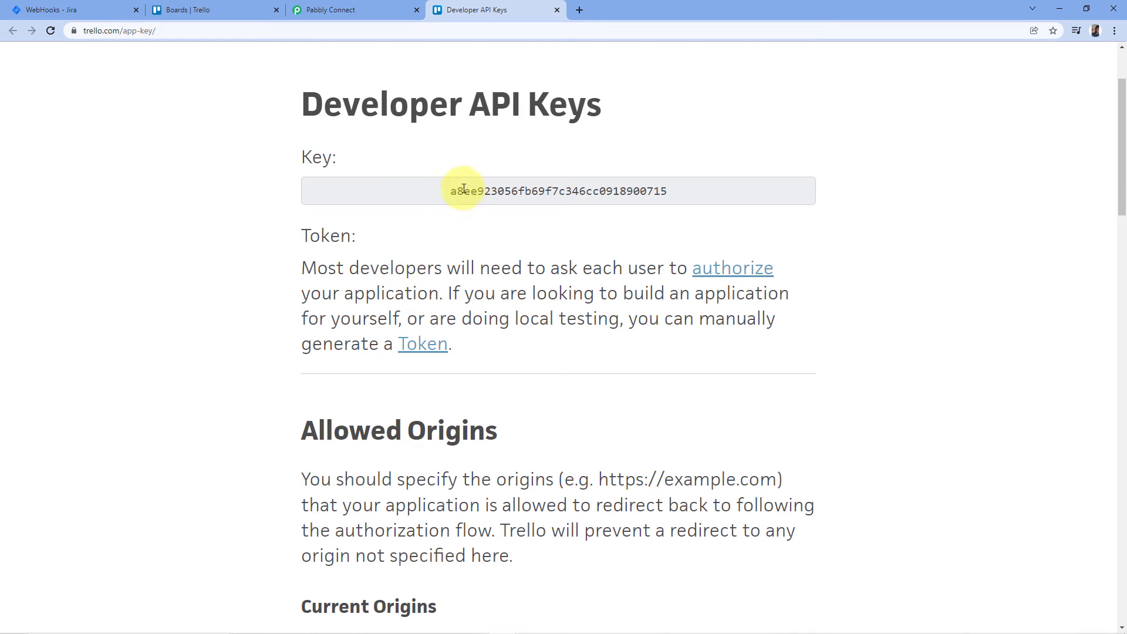
click(424, 346)
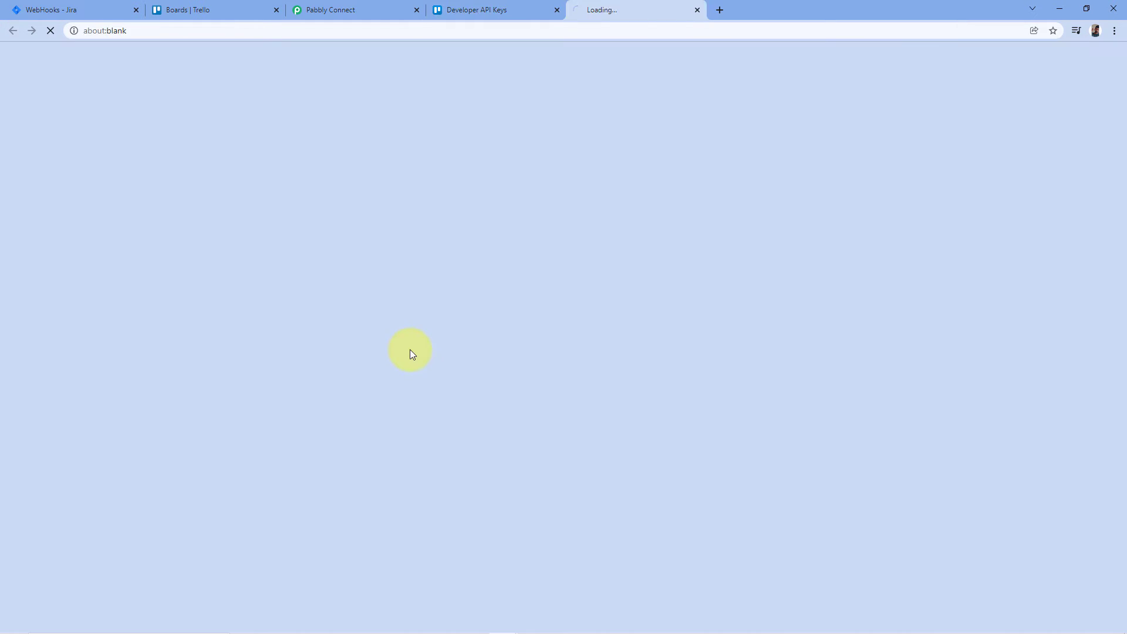
- Copy the Trello account username from the authorization page and paste it into the Username field of the Pabbly Connect connection
scroll(411, 341, down, 1)
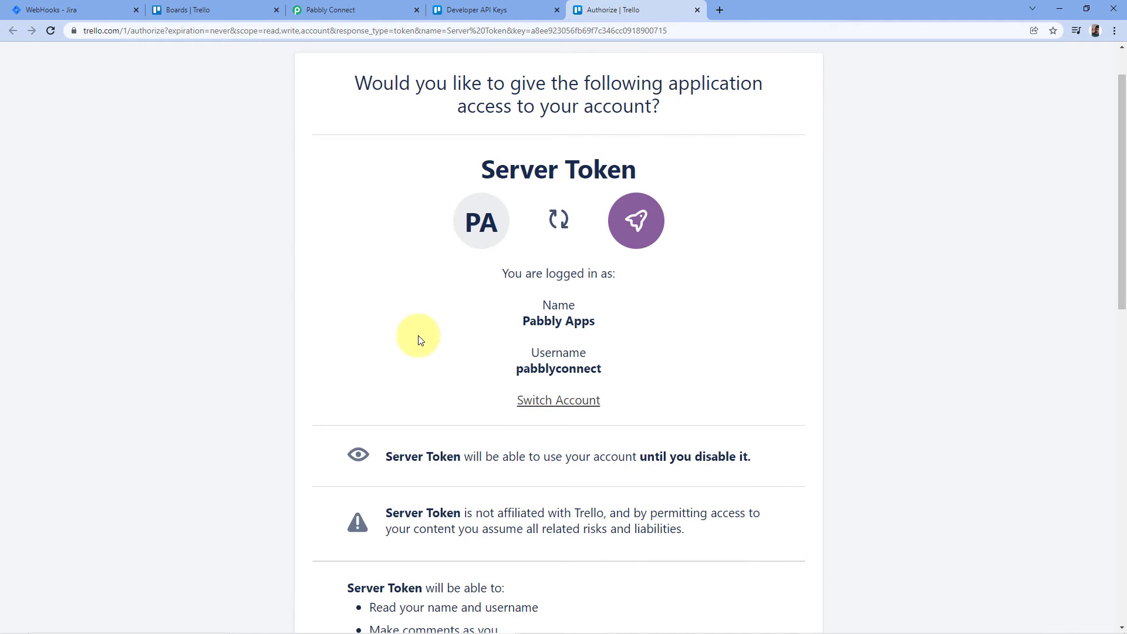
drag(604, 373, 518, 373)
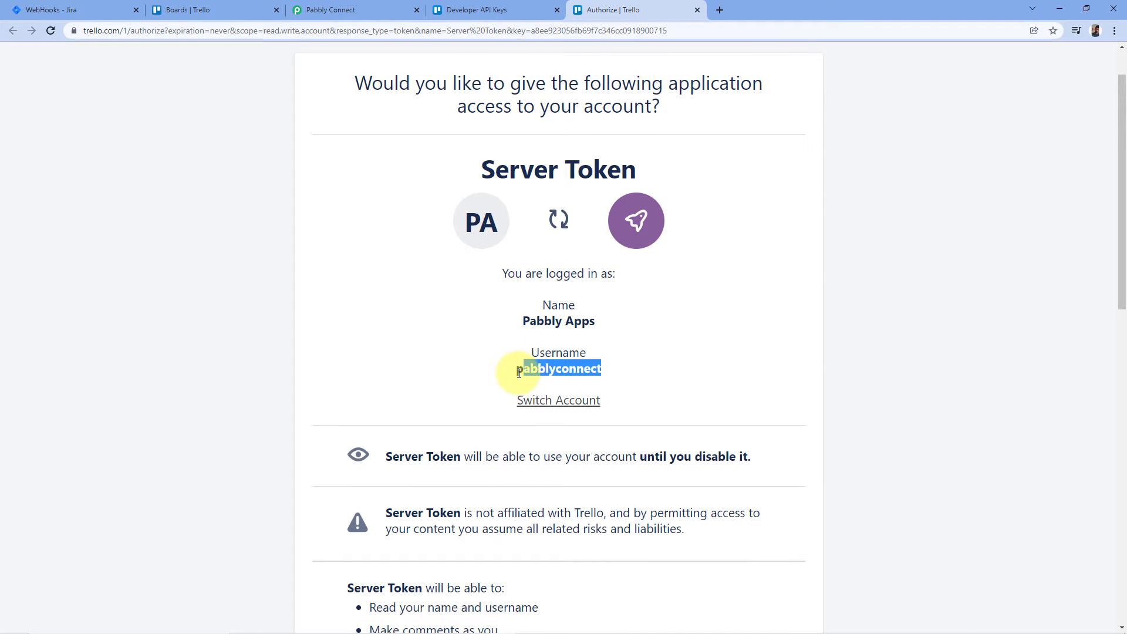
right_click(546, 368)
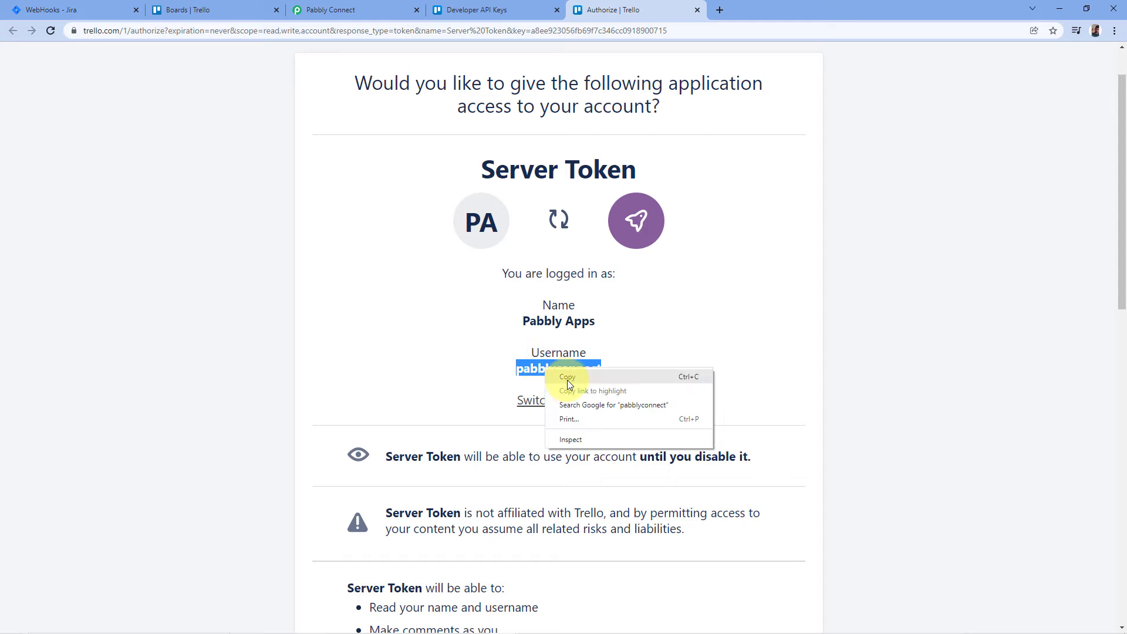
click(567, 376)
click(329, 10)
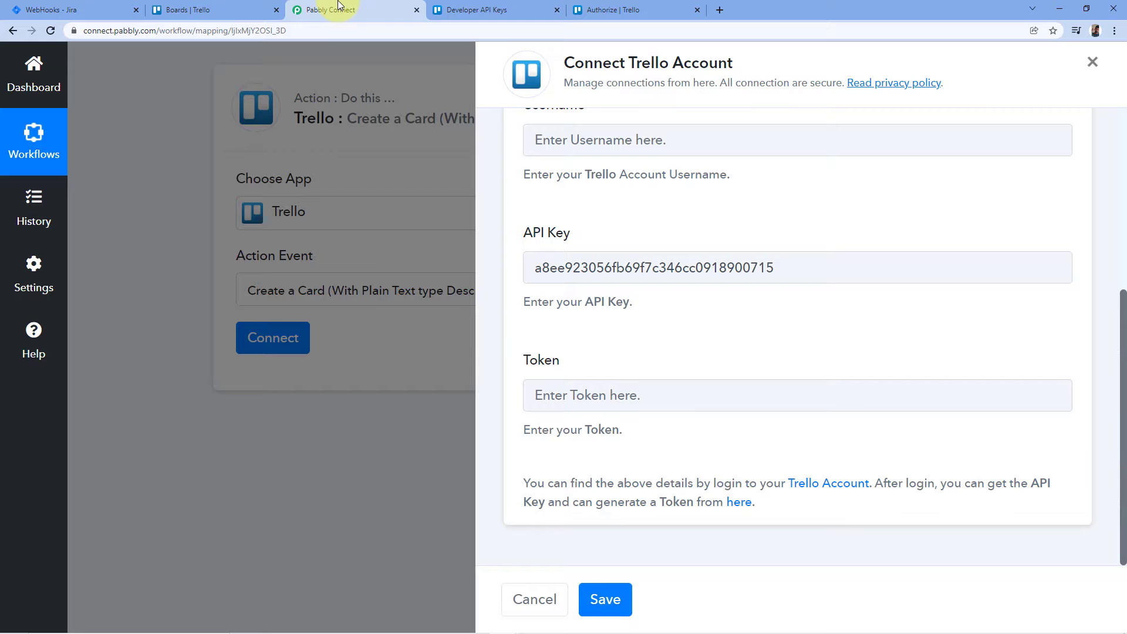
scroll(545, 270, up, 1)
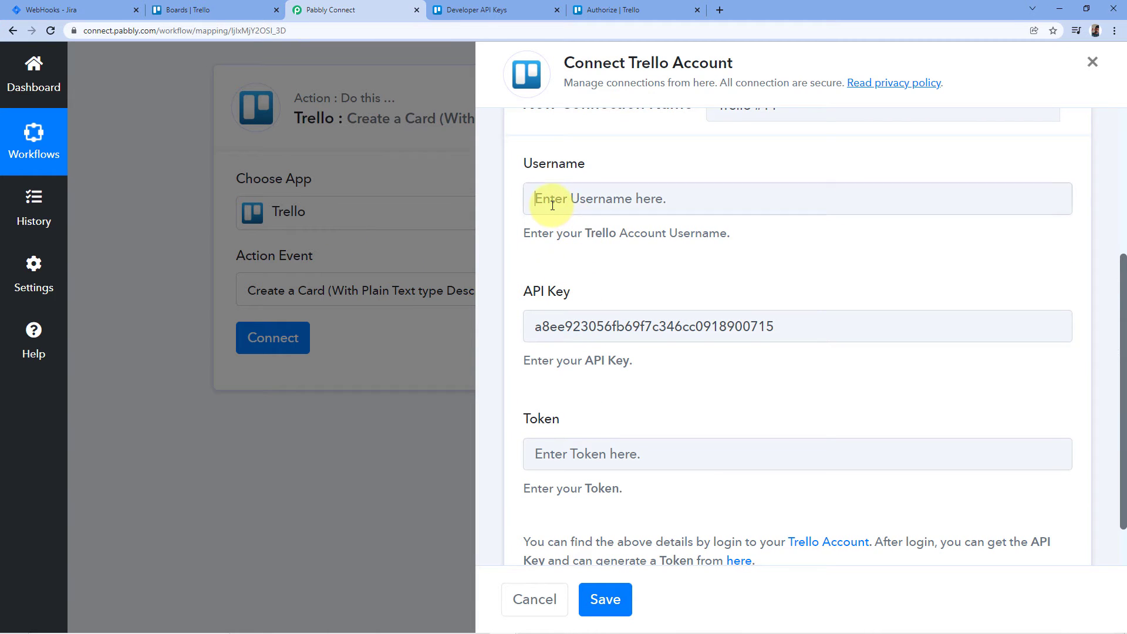
right_click(552, 205)
click(575, 295)
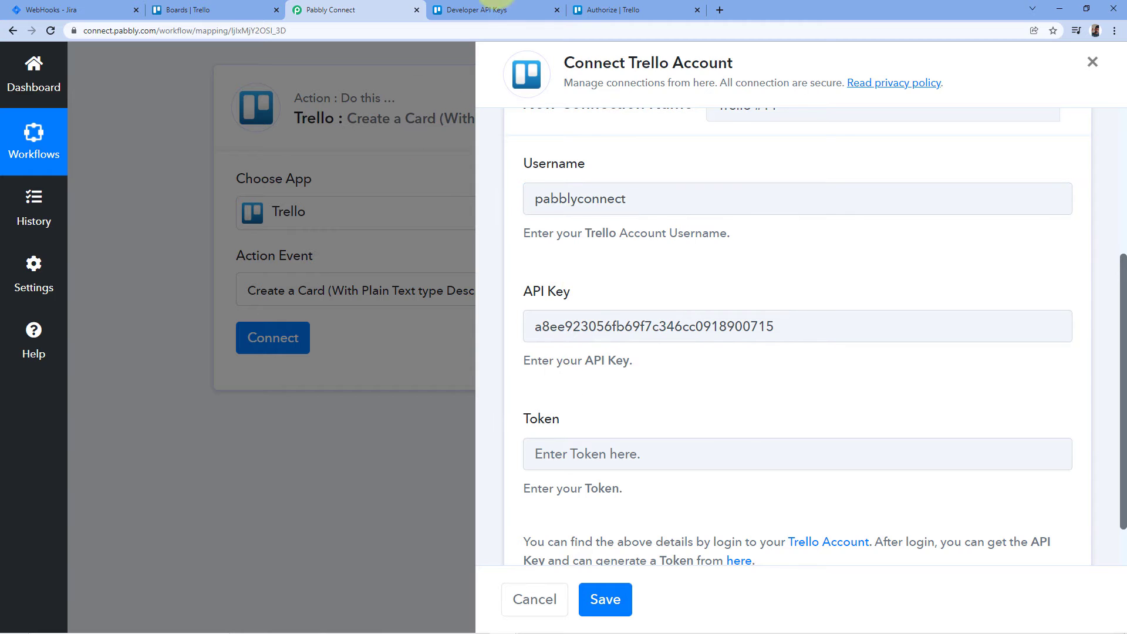
- Return to the Trello authorization page and allow Server Token access to the account
click(604, 10)
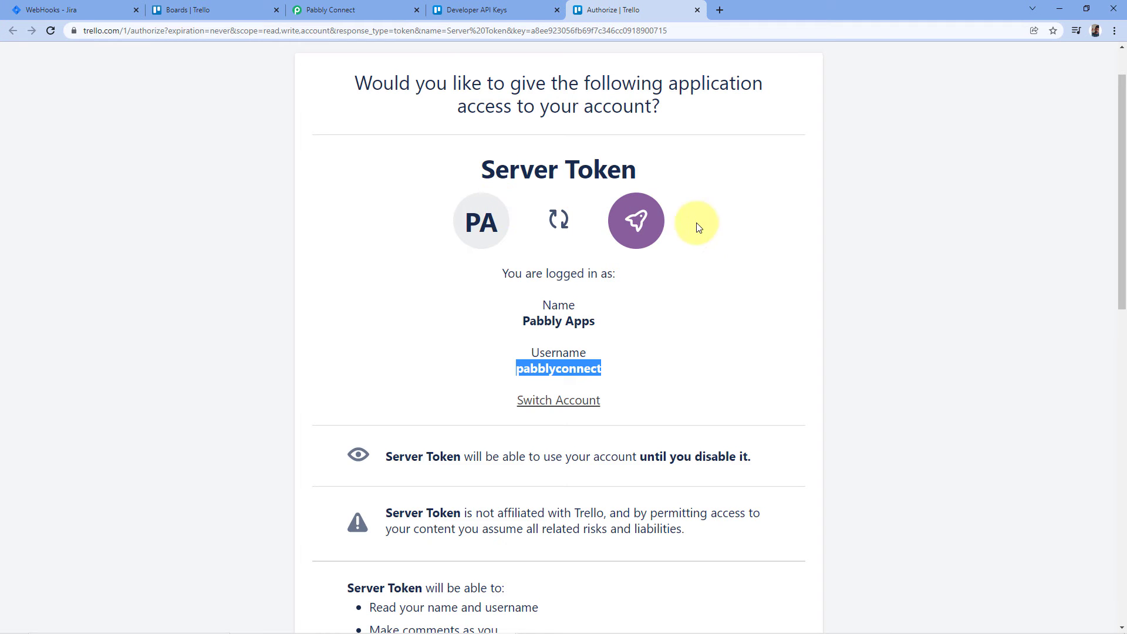
click(712, 272)
scroll(687, 246, down, 13)
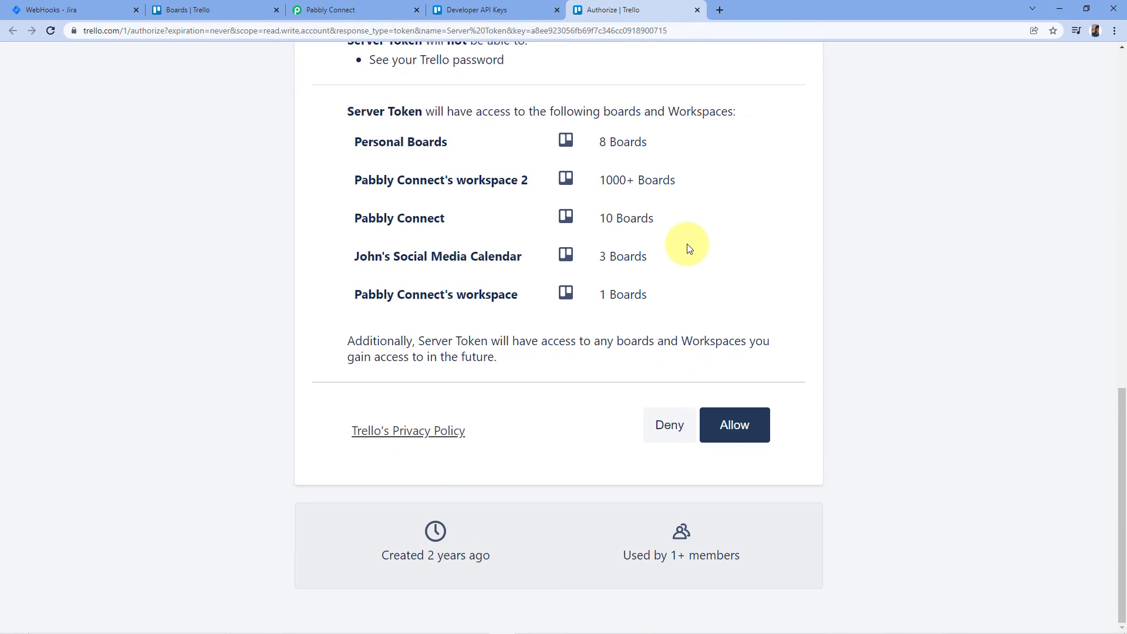
scroll(689, 248, up, 1)
click(743, 484)
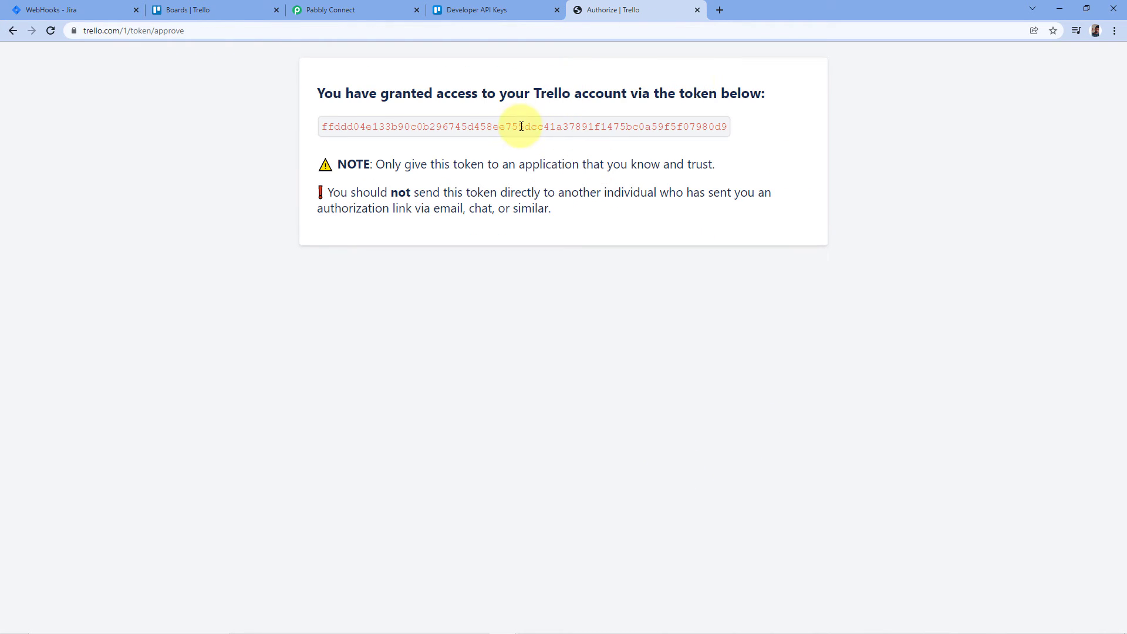
- Copy the generated Trello token, paste it into the Token field in Pabbly Connect and save the connection
double_click(521, 126)
right_click(520, 127)
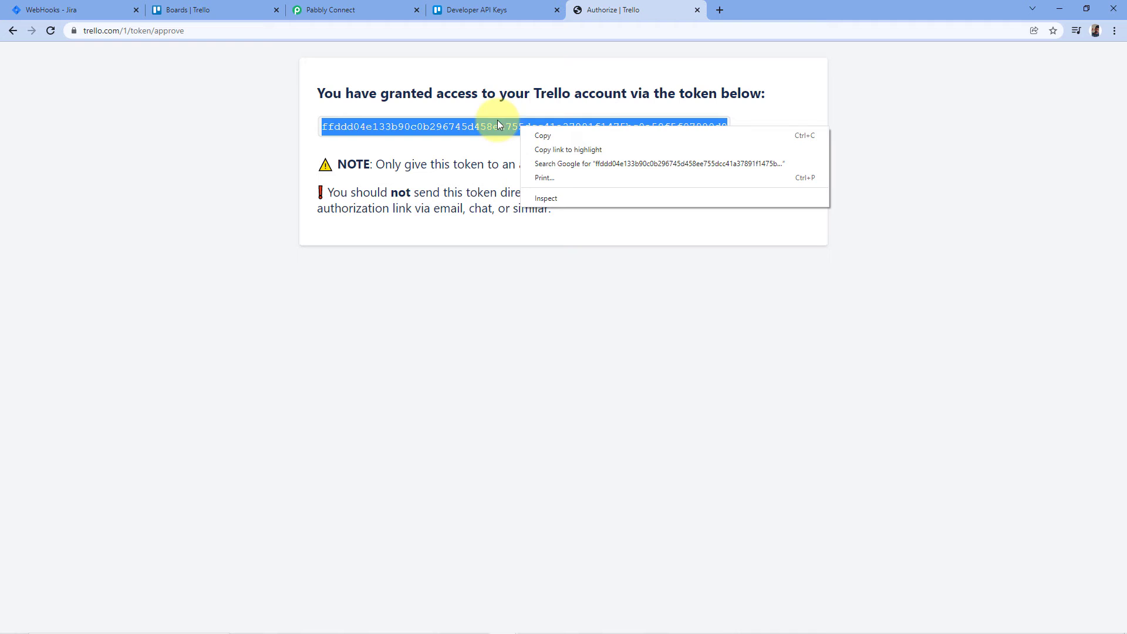
click(542, 136)
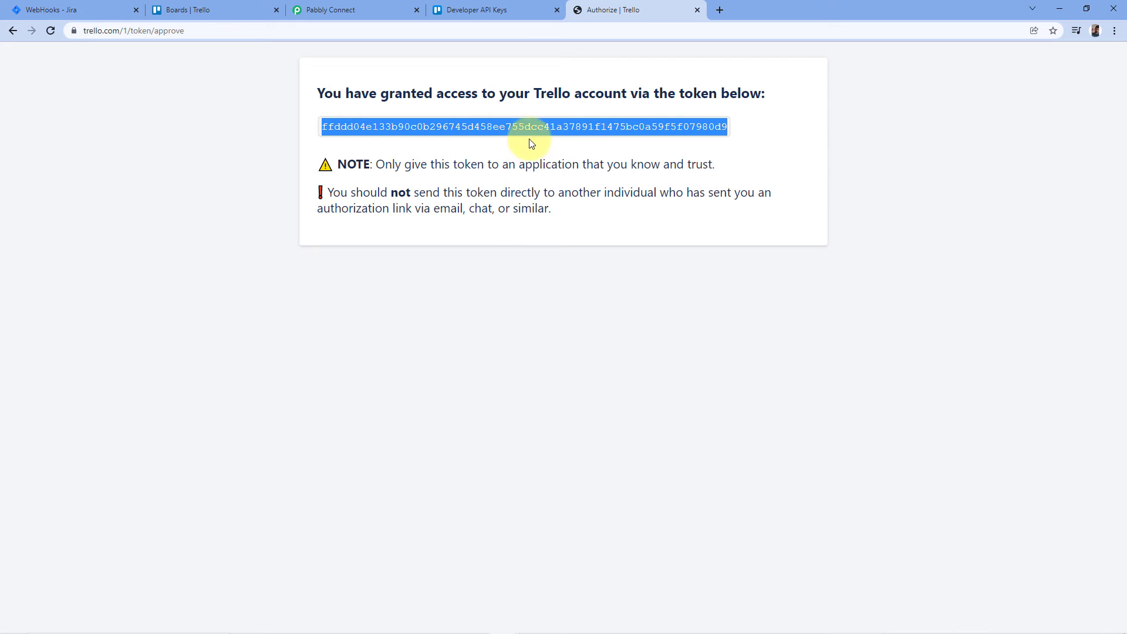
click(374, 6)
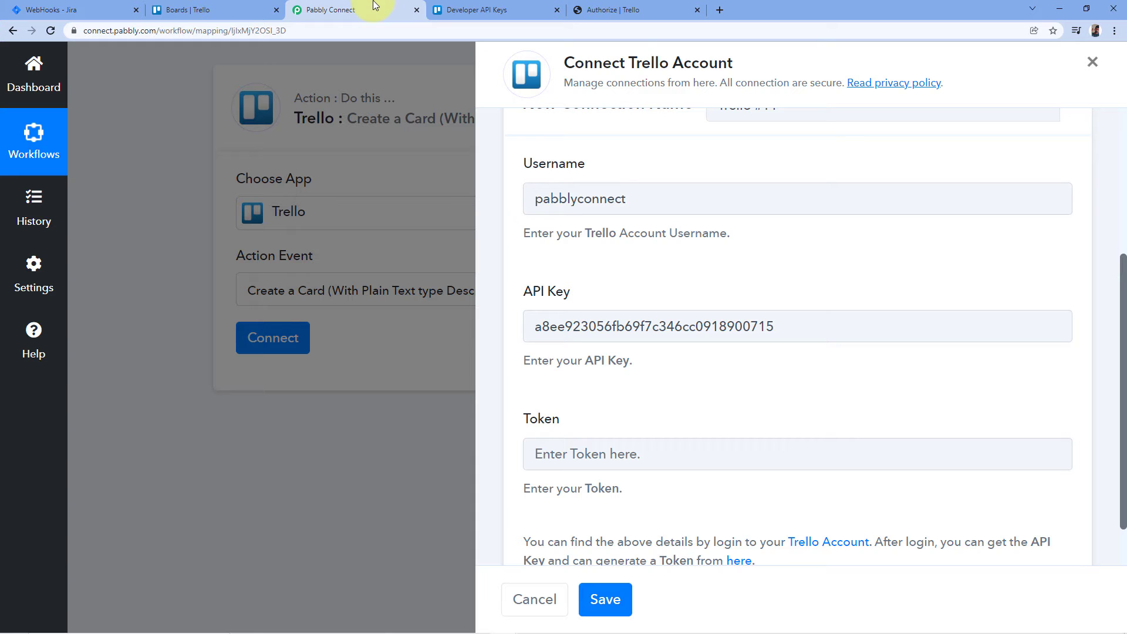
click(574, 455)
right_click(573, 456)
click(597, 369)
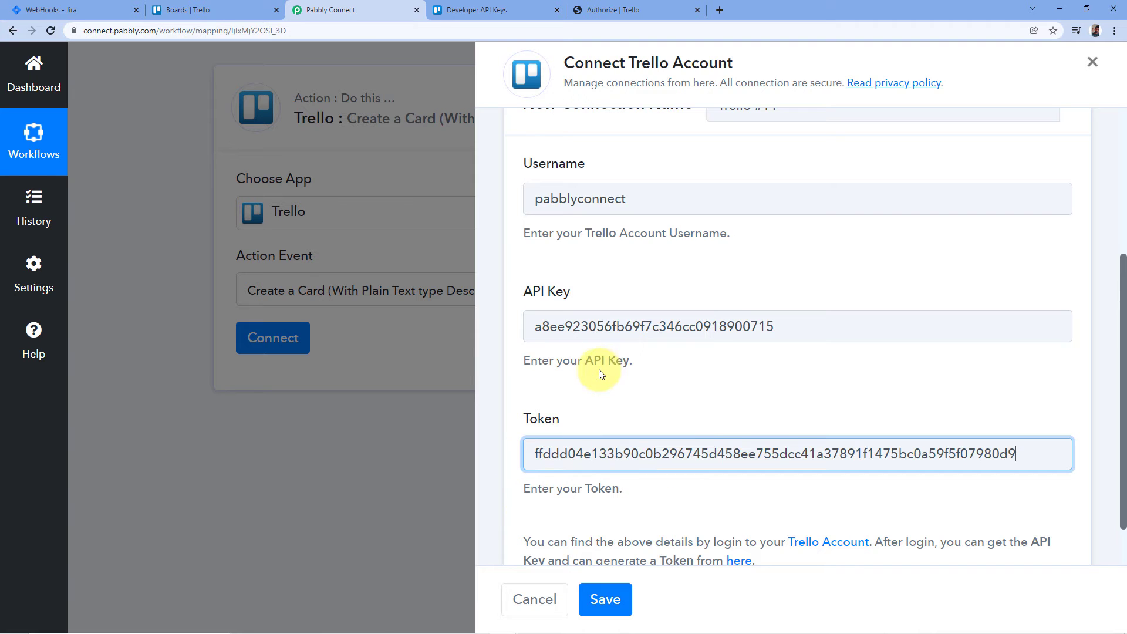
click(611, 597)
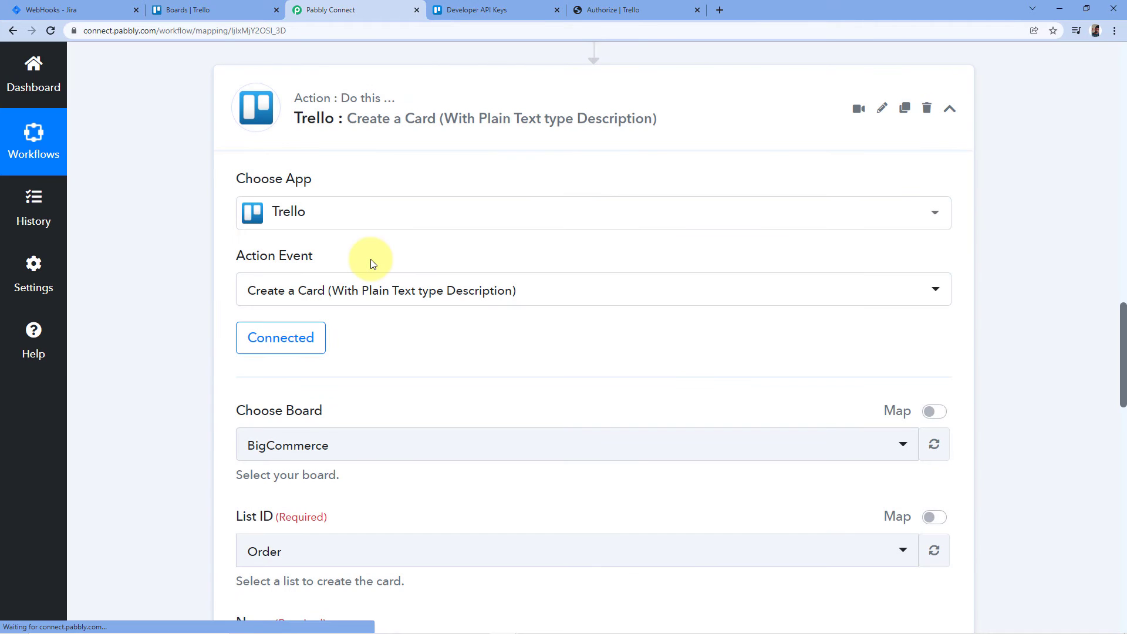
- Switch to Trello and open the Project Notice Board in the Pabbly Connect workspace to examine its lists
scroll(371, 259, down, 3)
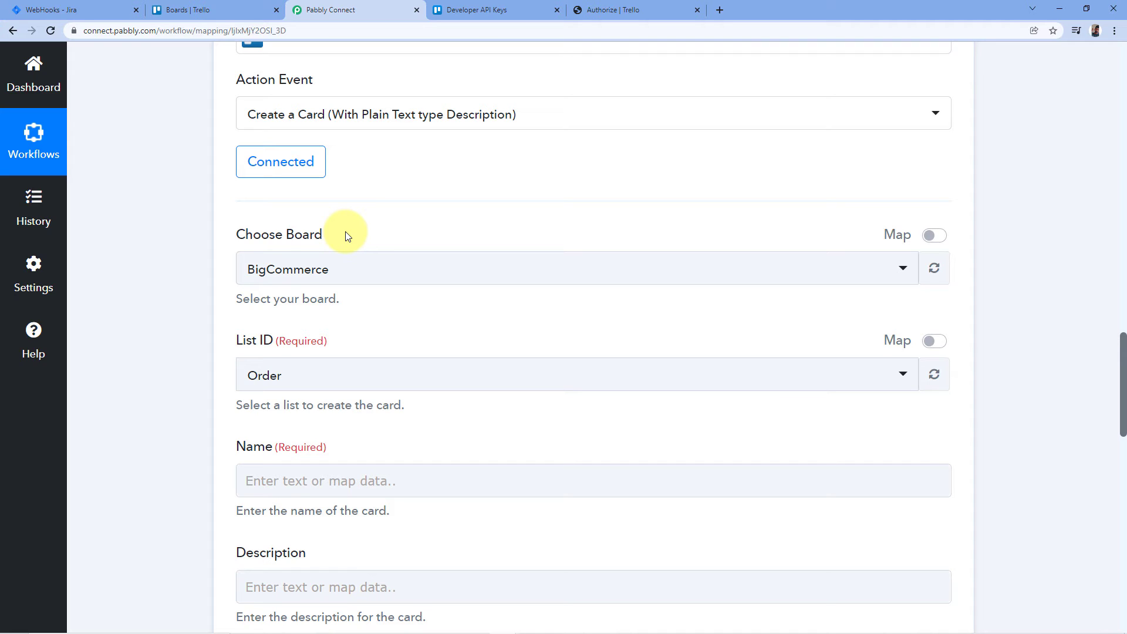
click(506, 7)
click(249, 9)
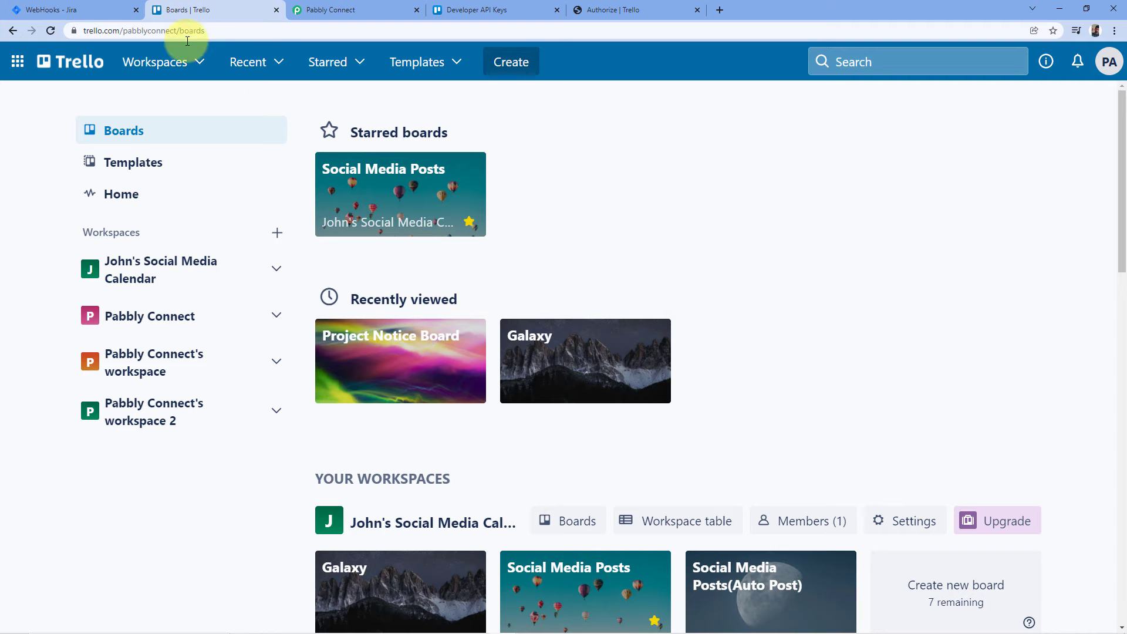
scroll(579, 242, down, 5)
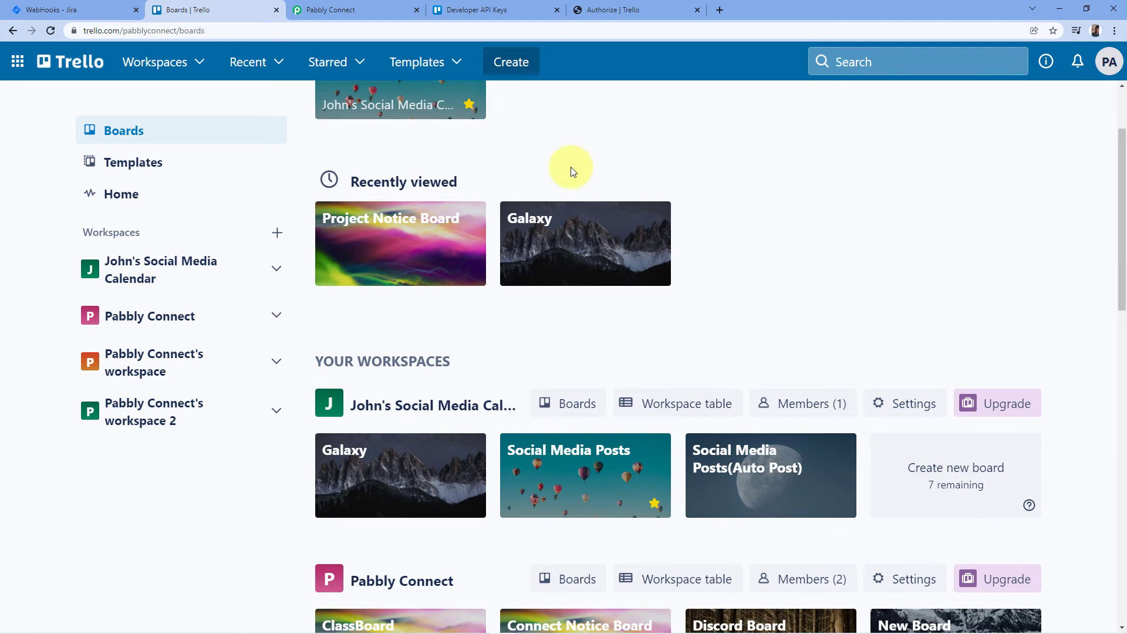
scroll(523, 182, down, 4)
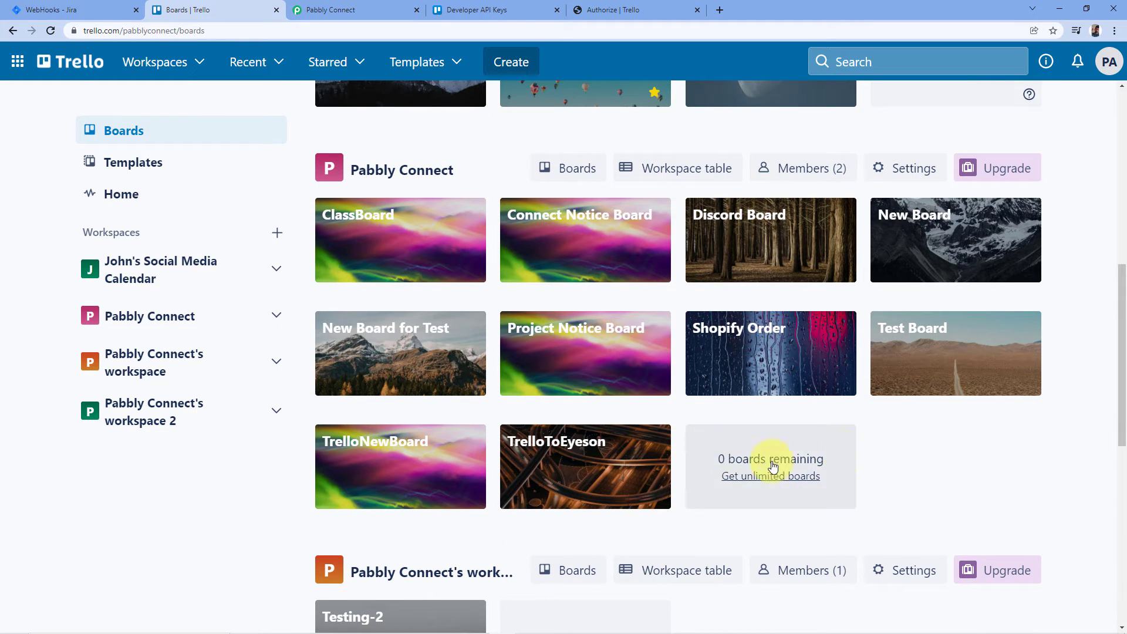
scroll(877, 452, down, 2)
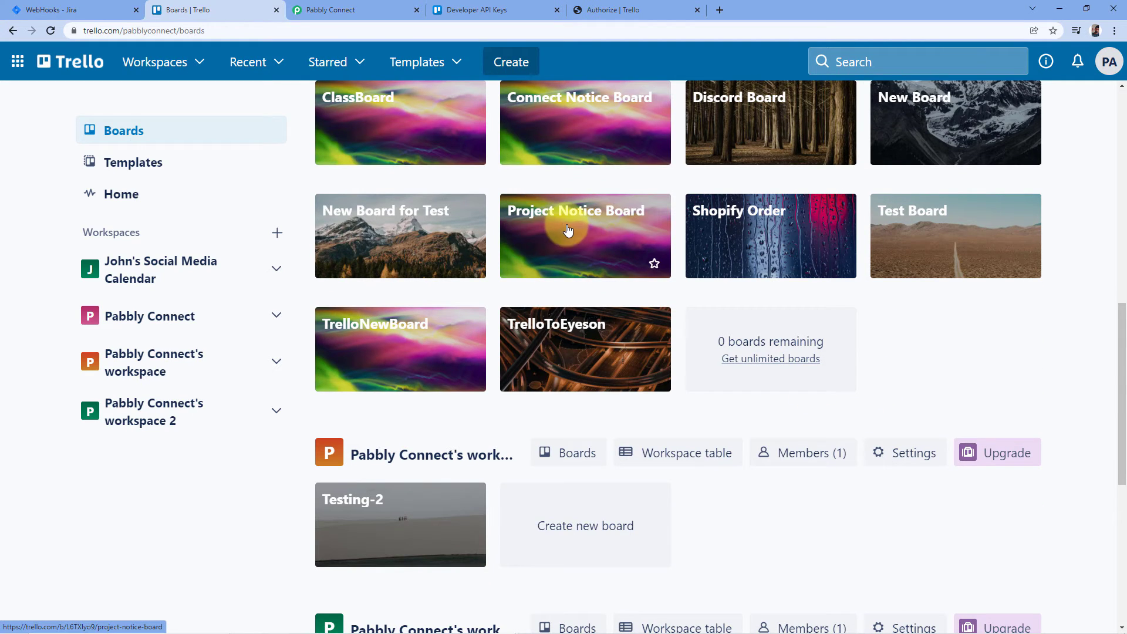
click(579, 231)
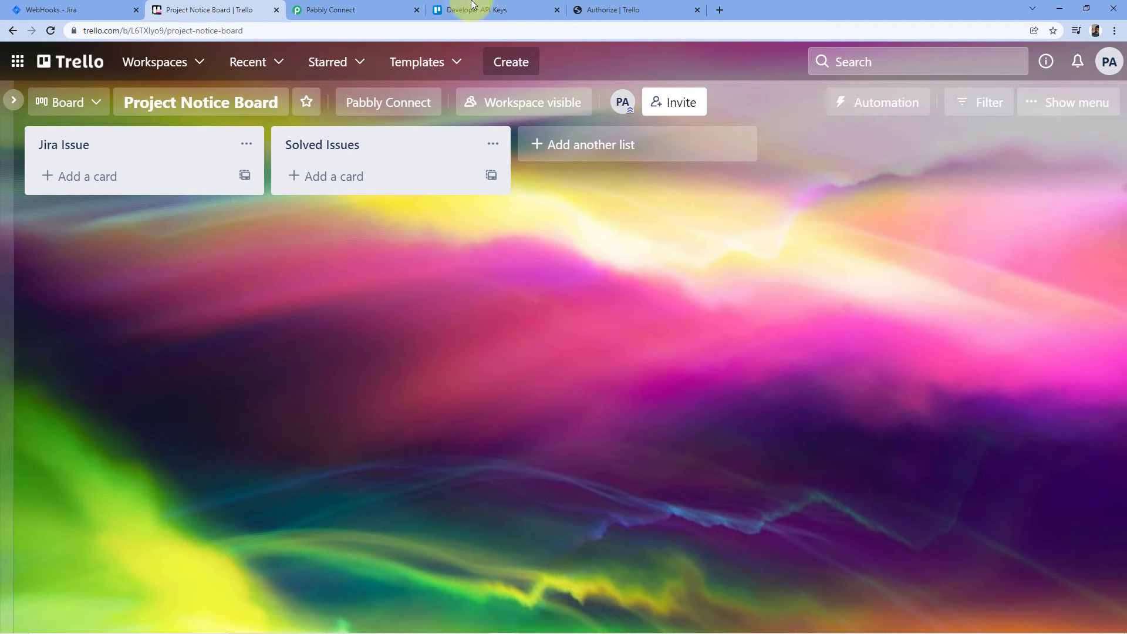
- Switch back to Pabbly Connect and set the Trello action's board to Project Notice Board
click(387, 6)
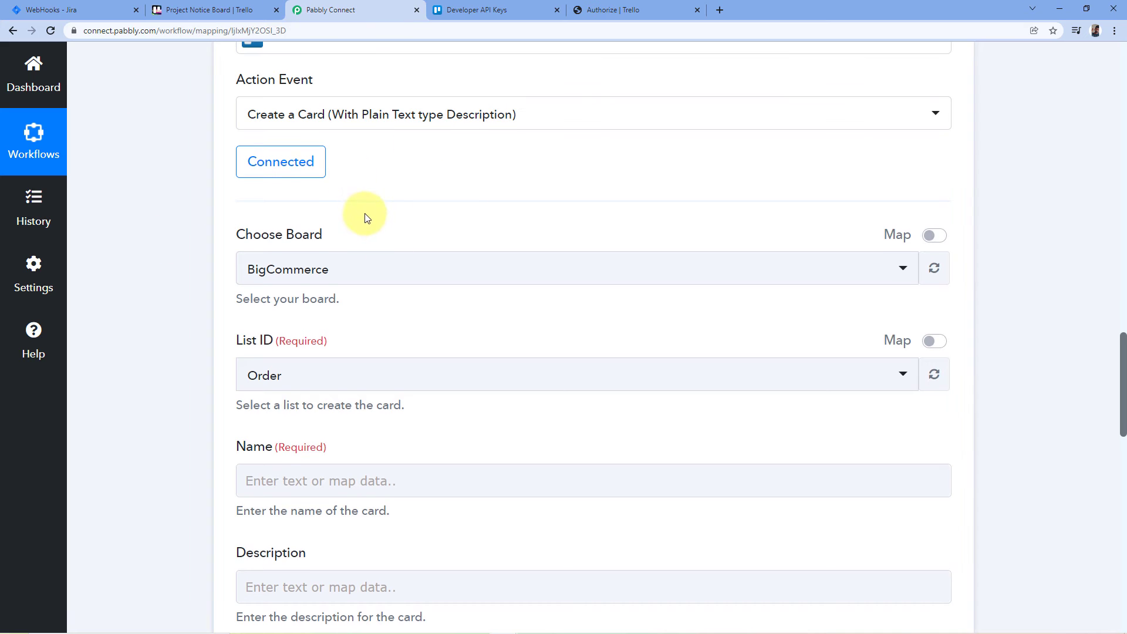
scroll(365, 216, down, 1)
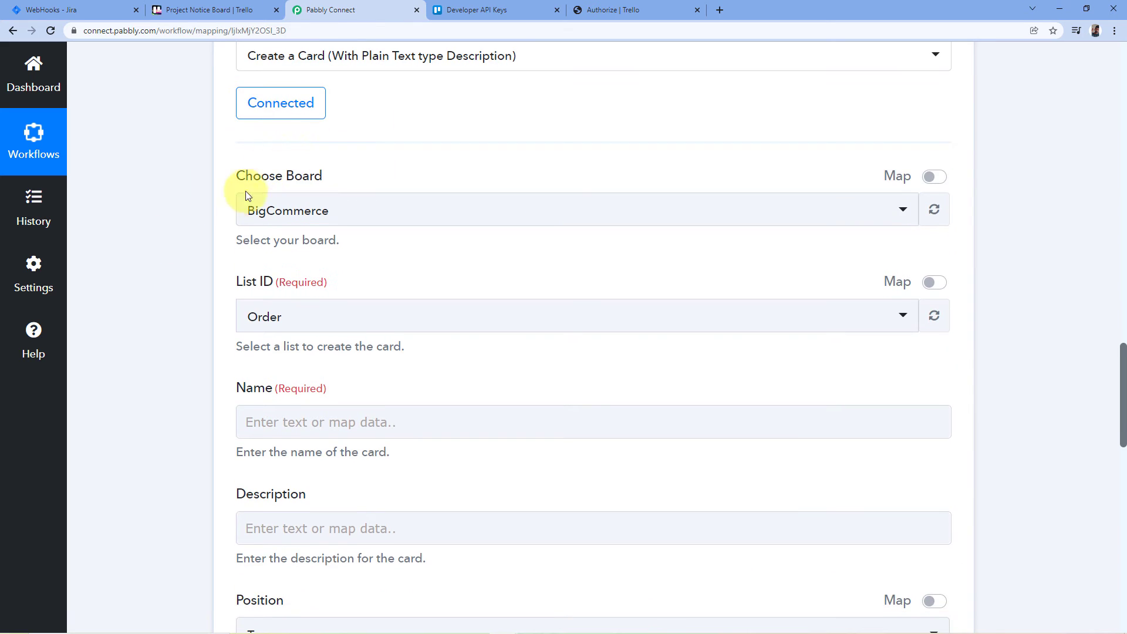
click(381, 216)
scroll(276, 194, down, 1)
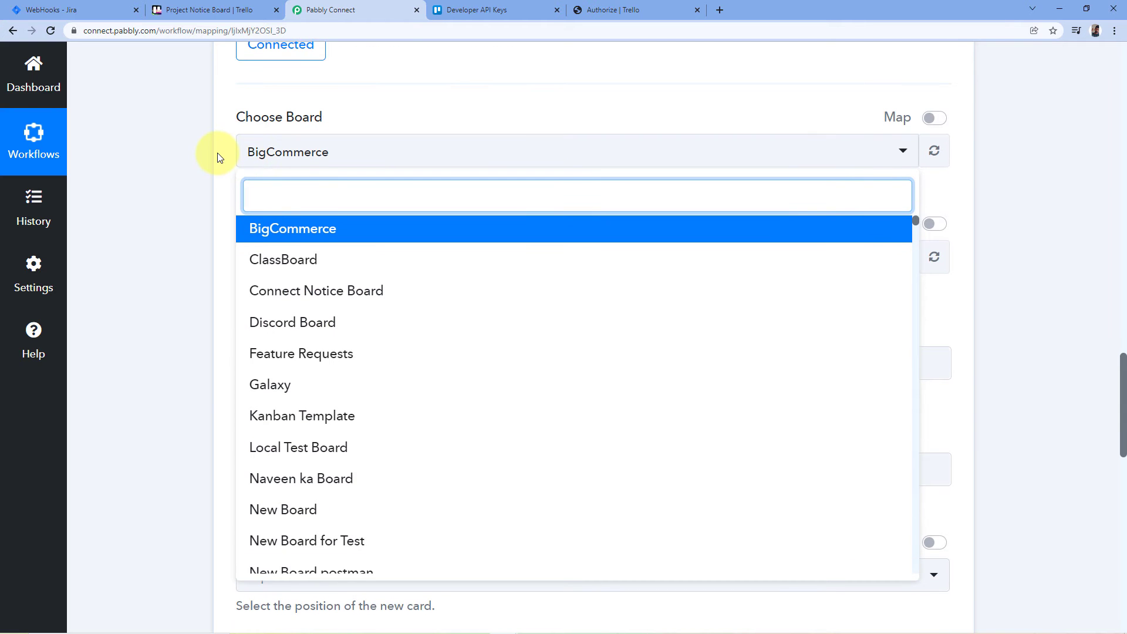
scroll(218, 152, down, 1)
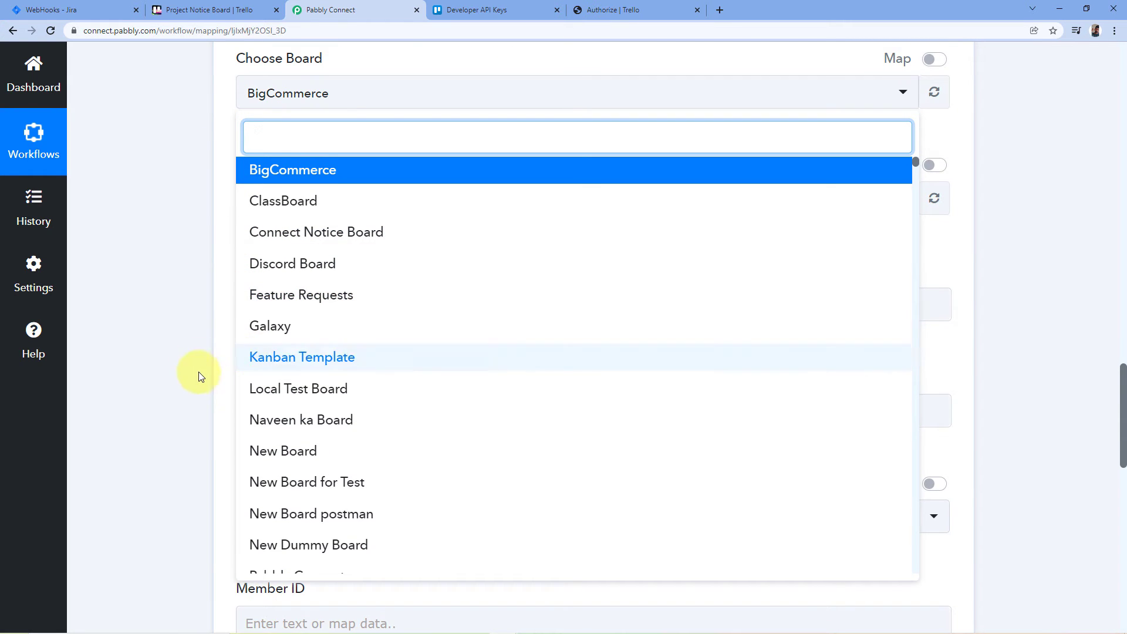
scroll(200, 376, down, 1)
scroll(348, 280, down, 4)
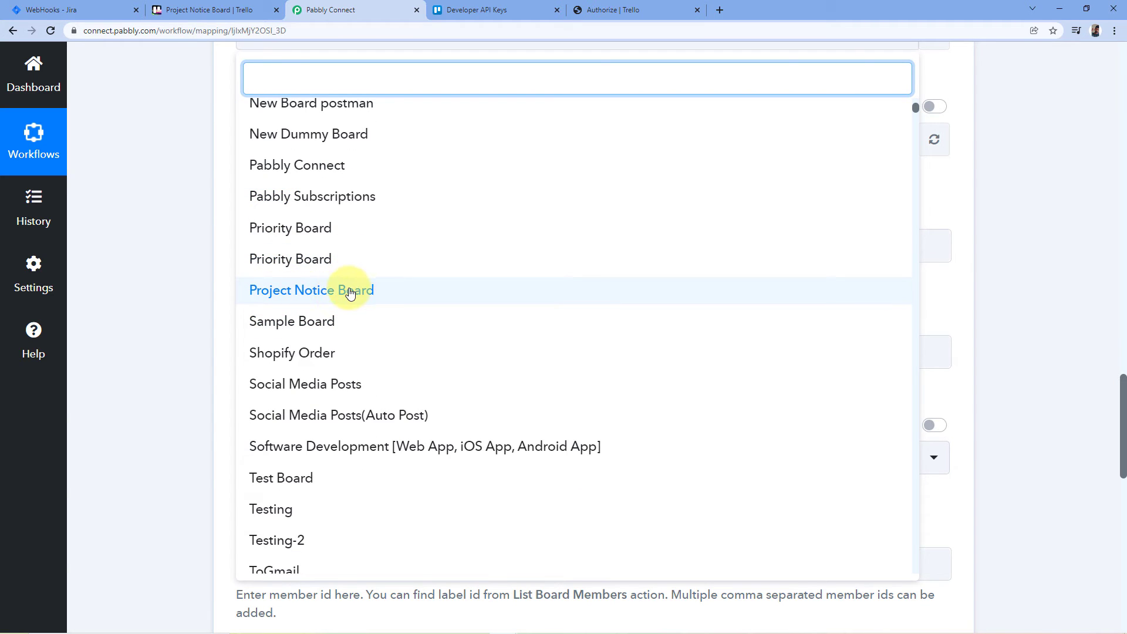
click(350, 293)
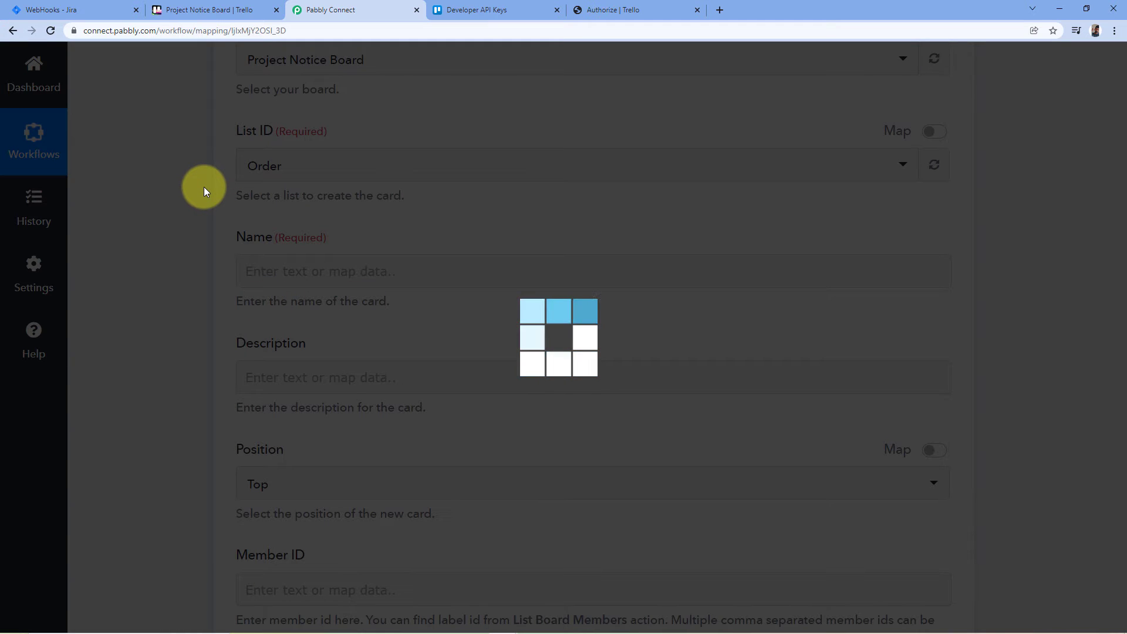
scroll(217, 209, up, 2)
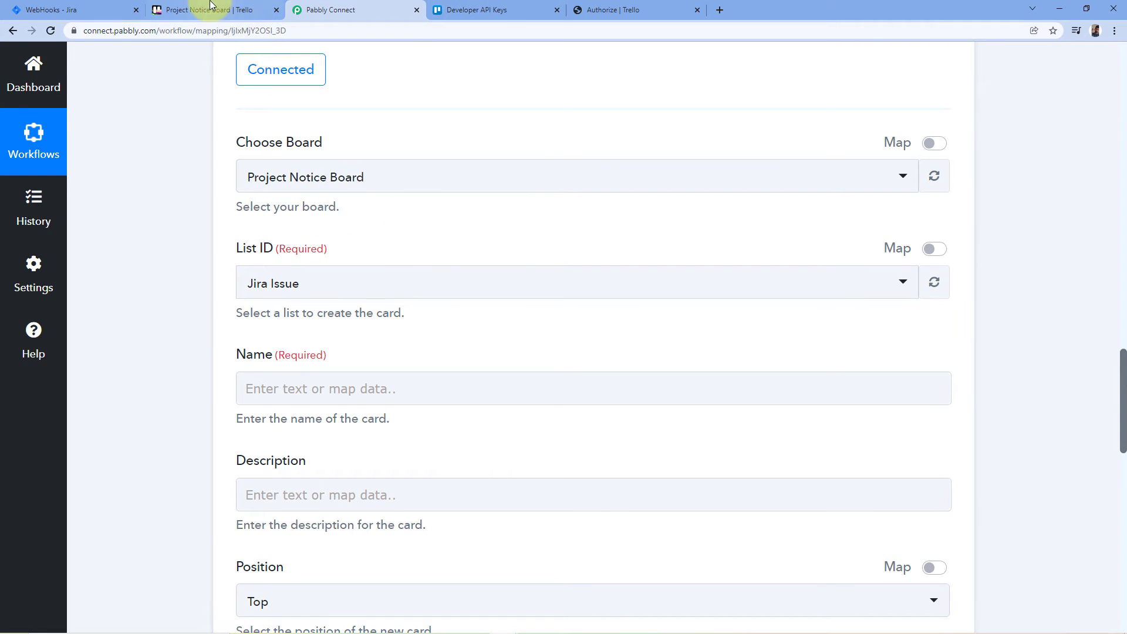
- Check the lists on the Trello board and select Jira Issue as the List ID for the new card
click(194, 9)
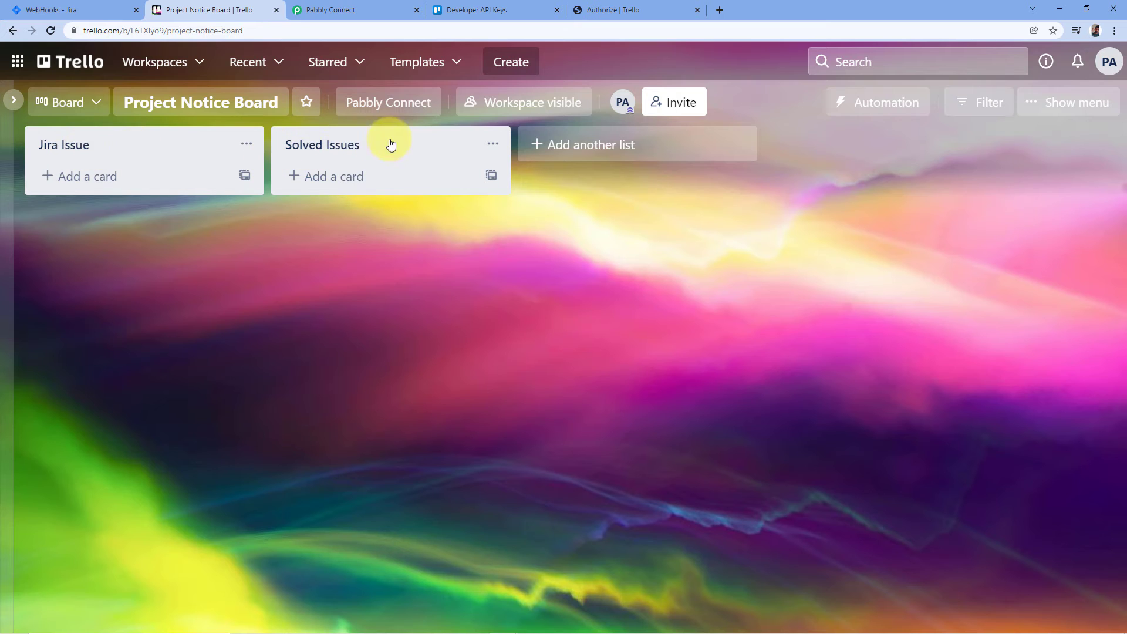
click(334, 9)
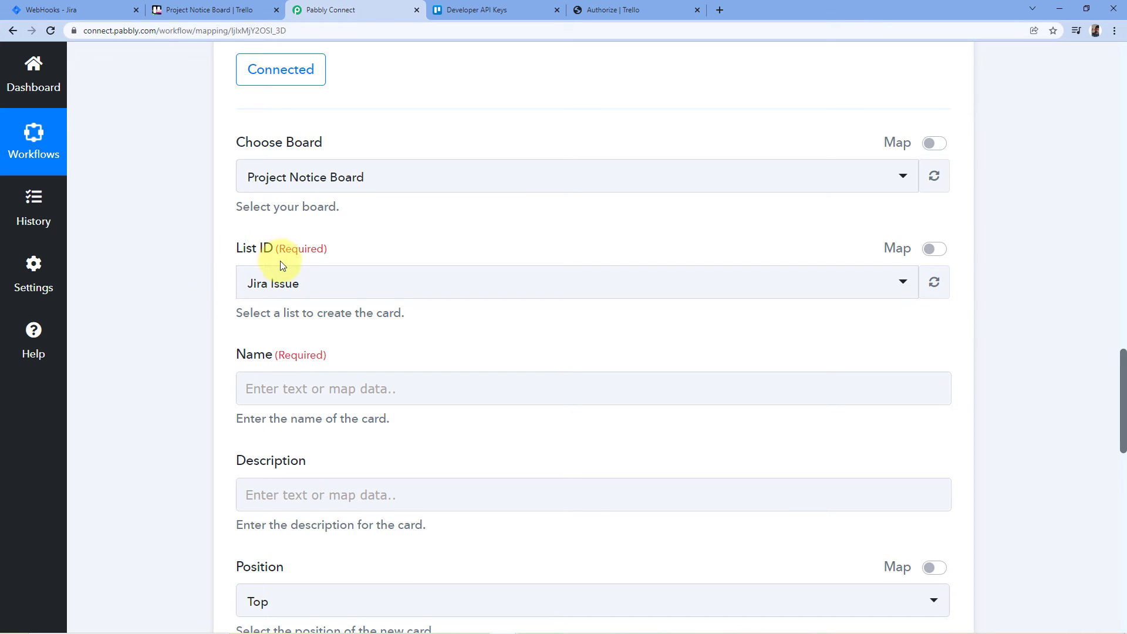
click(360, 284)
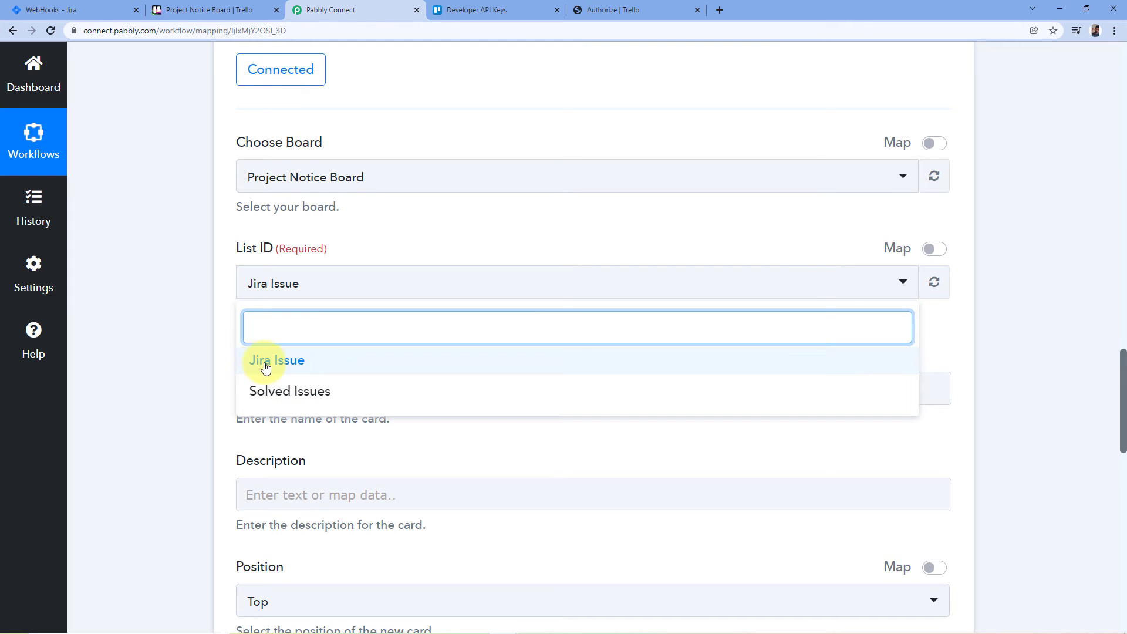
click(292, 363)
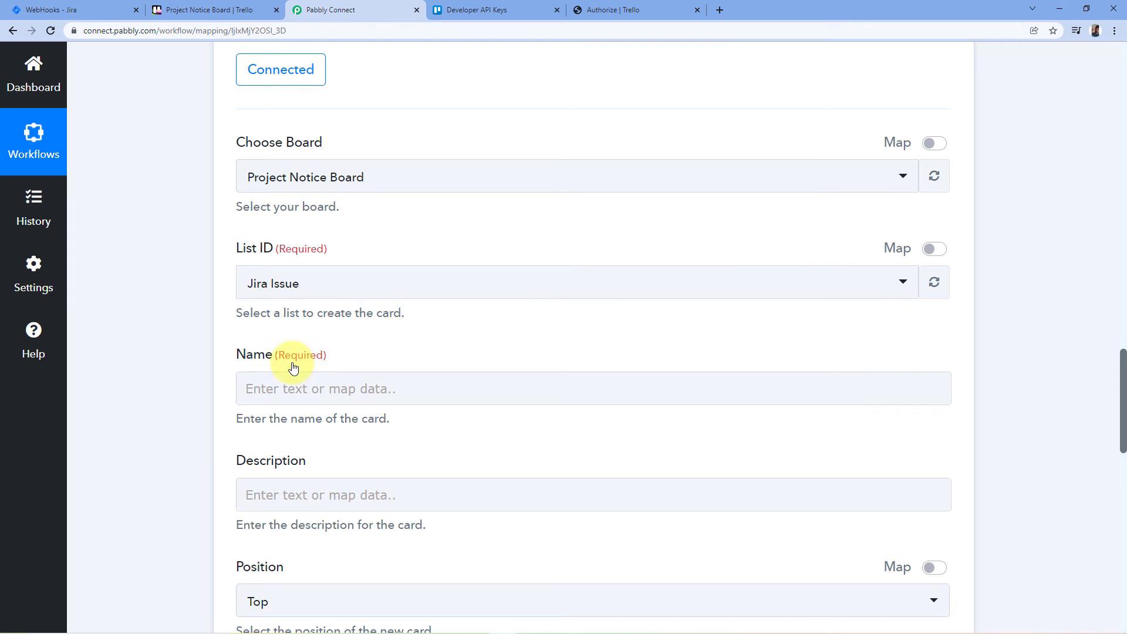
click(369, 237)
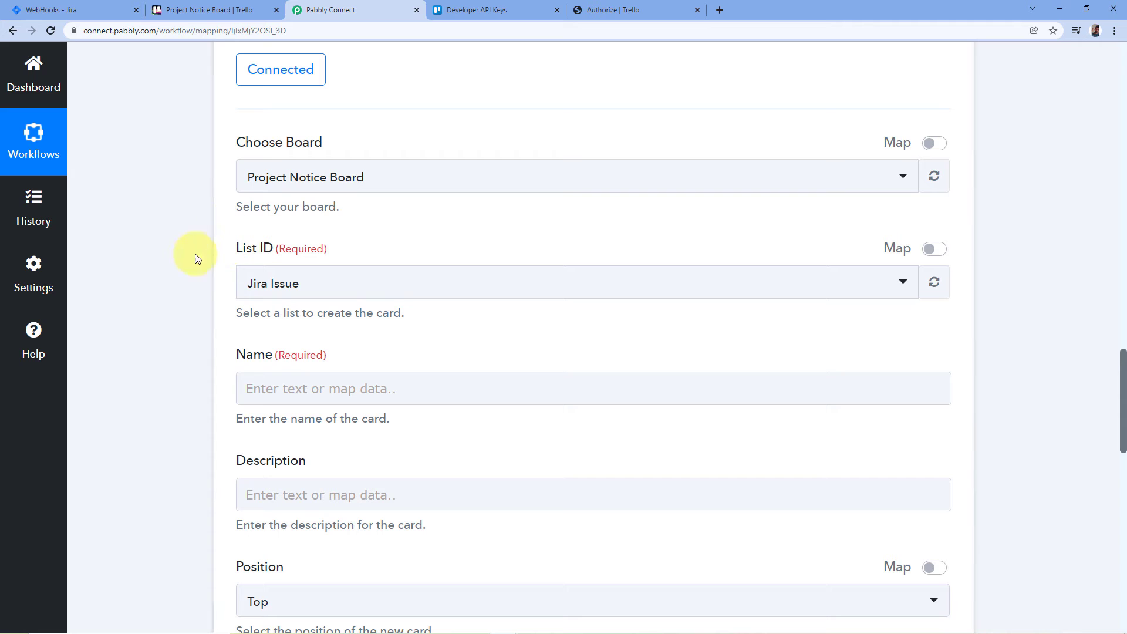
- Examine the Issue Fields Summary entry in the Jira trigger's received response as a source for the card name
scroll(229, 264, down, 2)
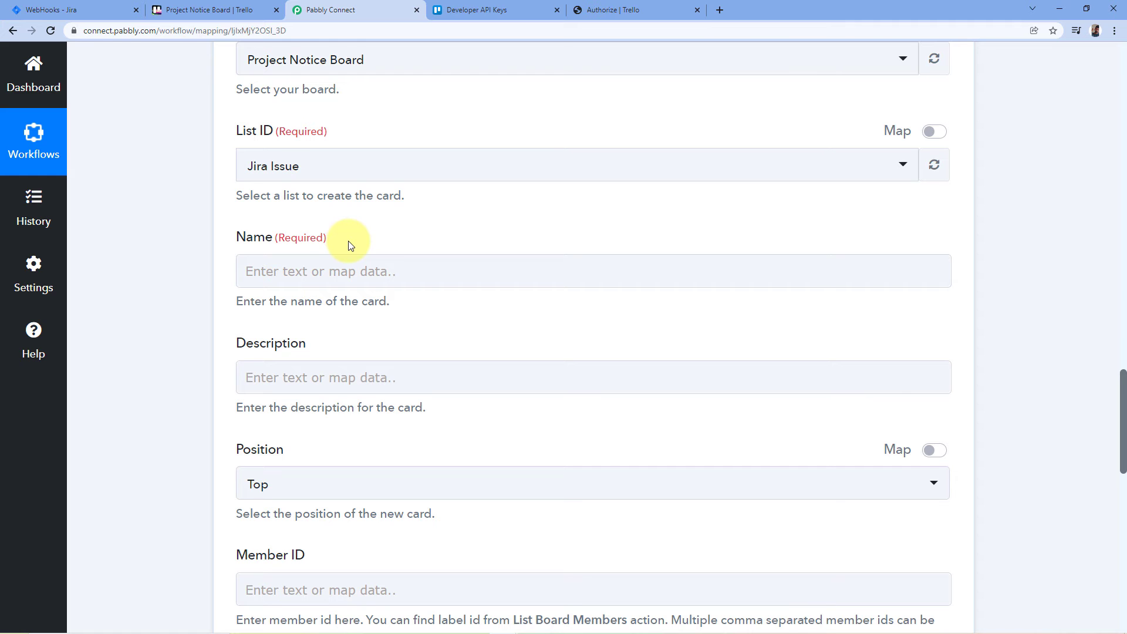
scroll(460, 231, up, 7)
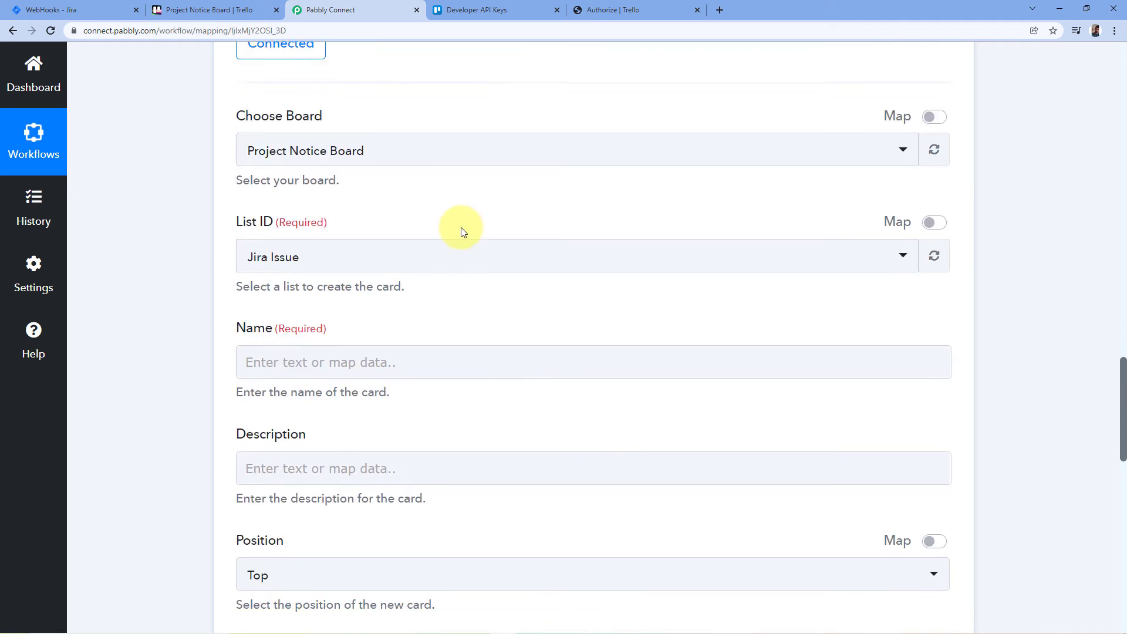
scroll(601, 227, up, 10)
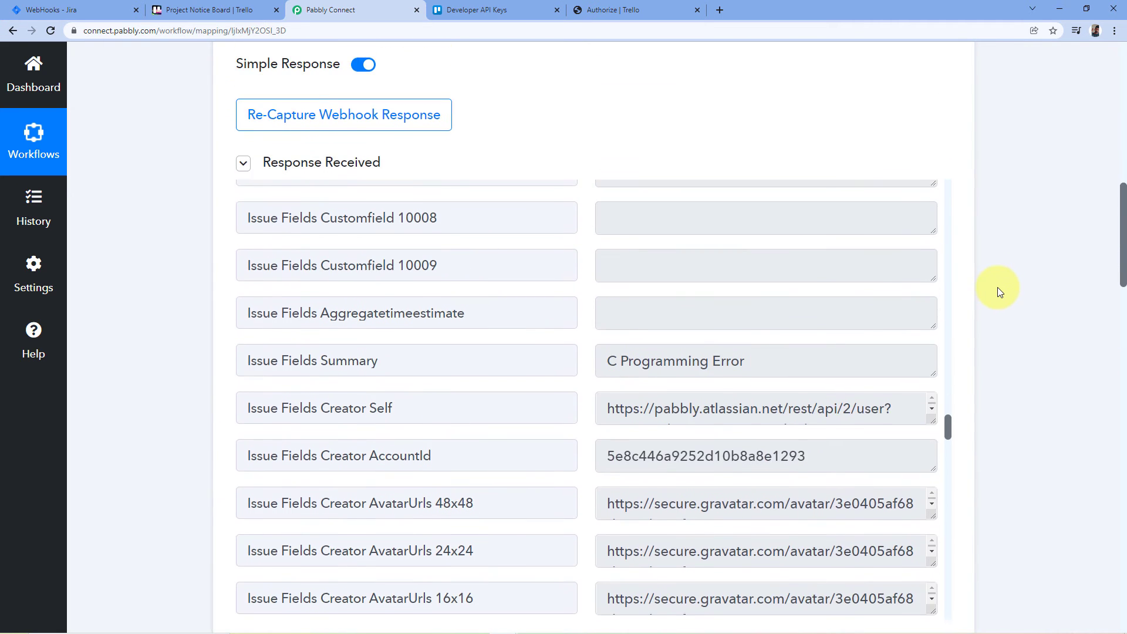
scroll(998, 276, down, 1)
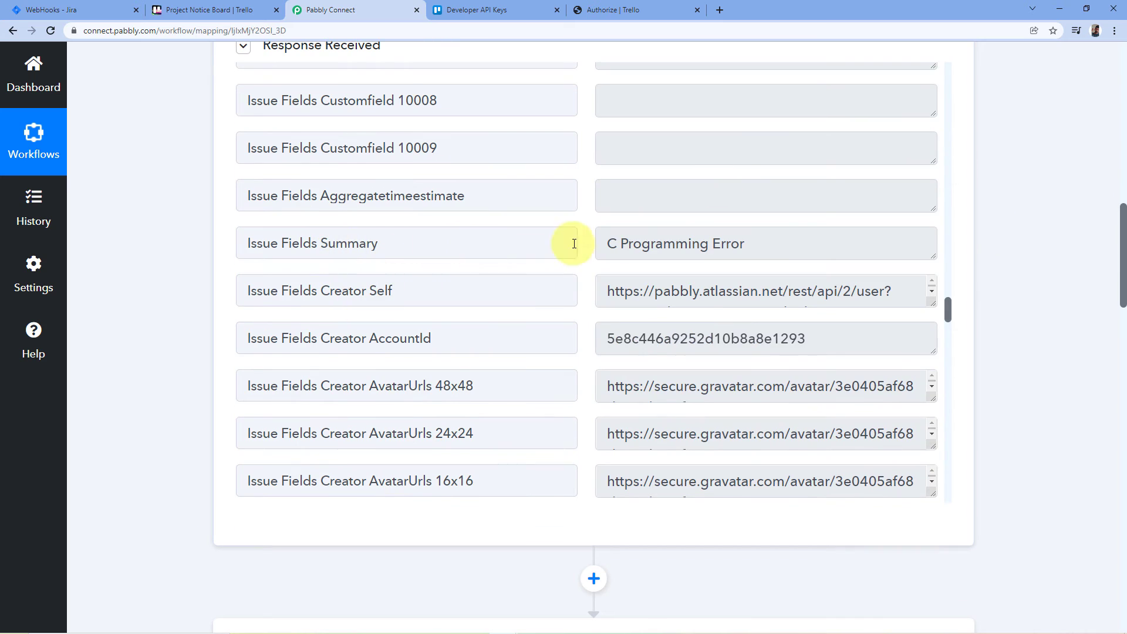
drag(608, 243, 747, 241)
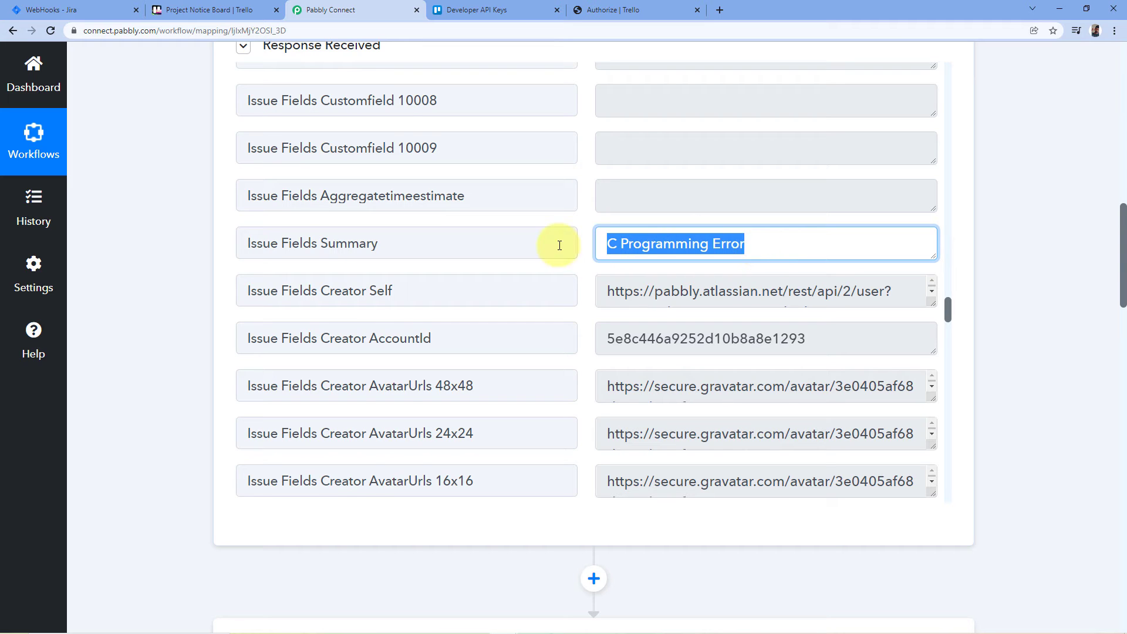
click(639, 246)
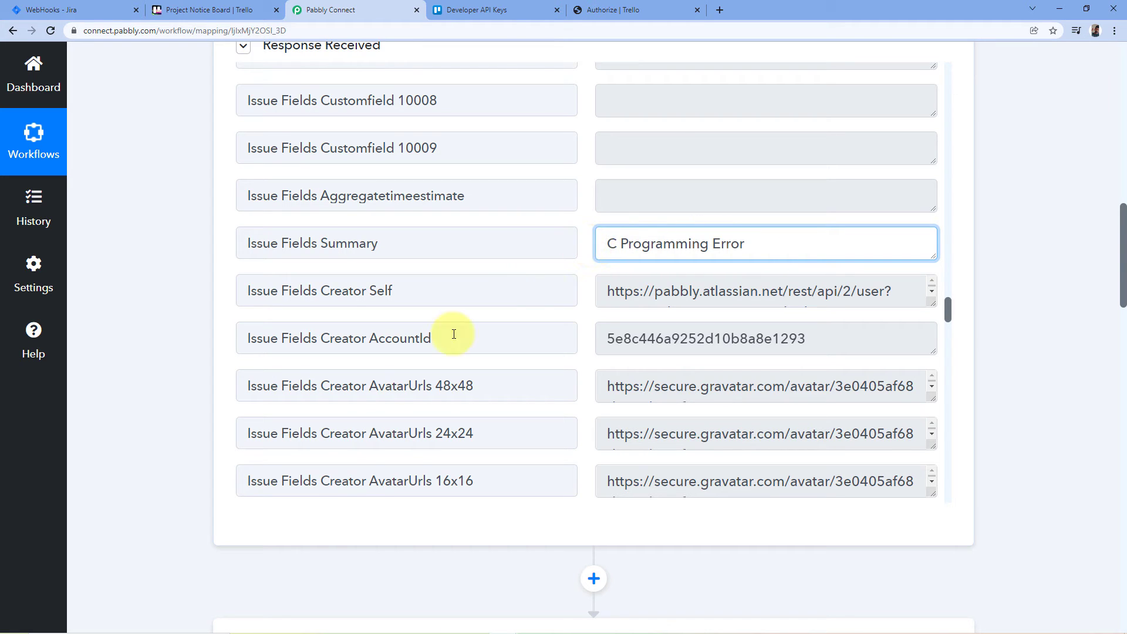
click(92, 6)
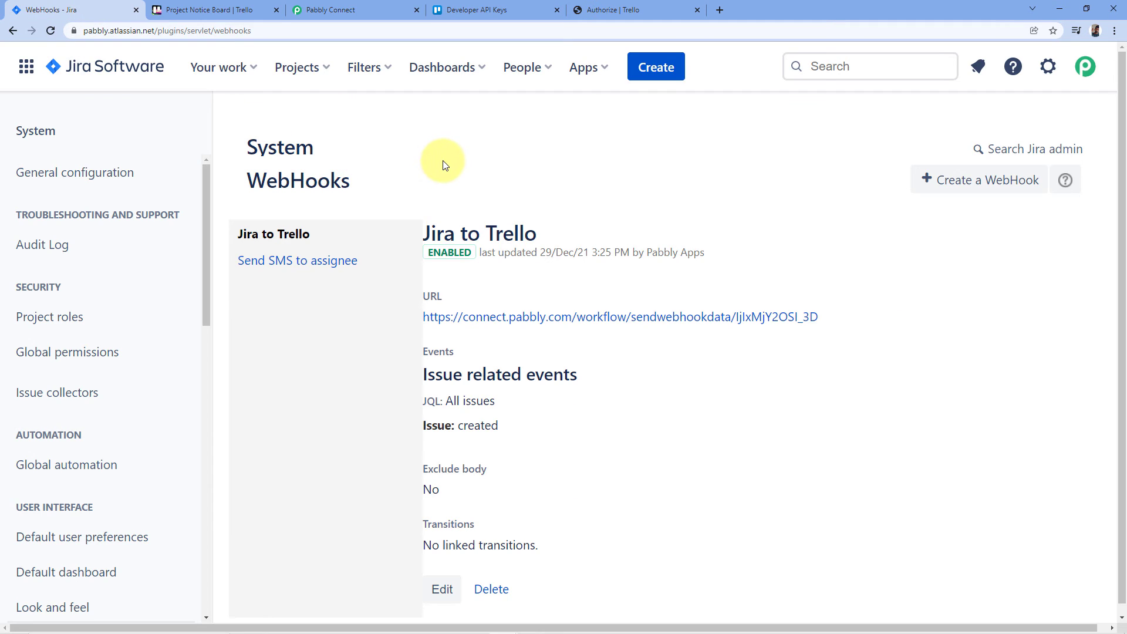
click(374, 3)
click(586, 246)
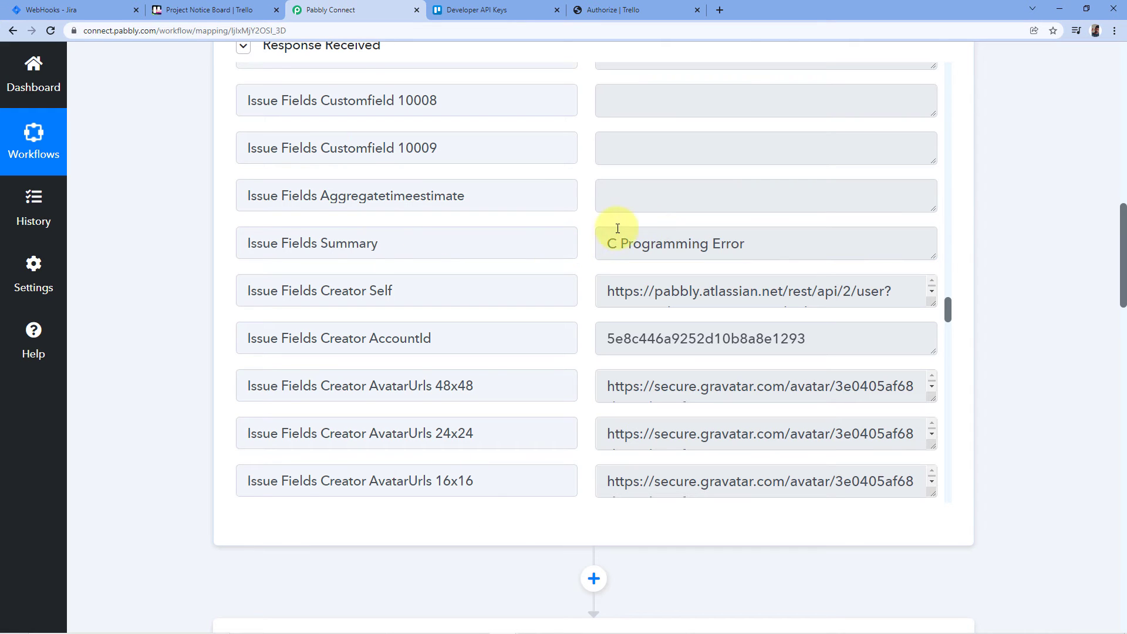
drag(731, 238, 574, 241)
click(573, 241)
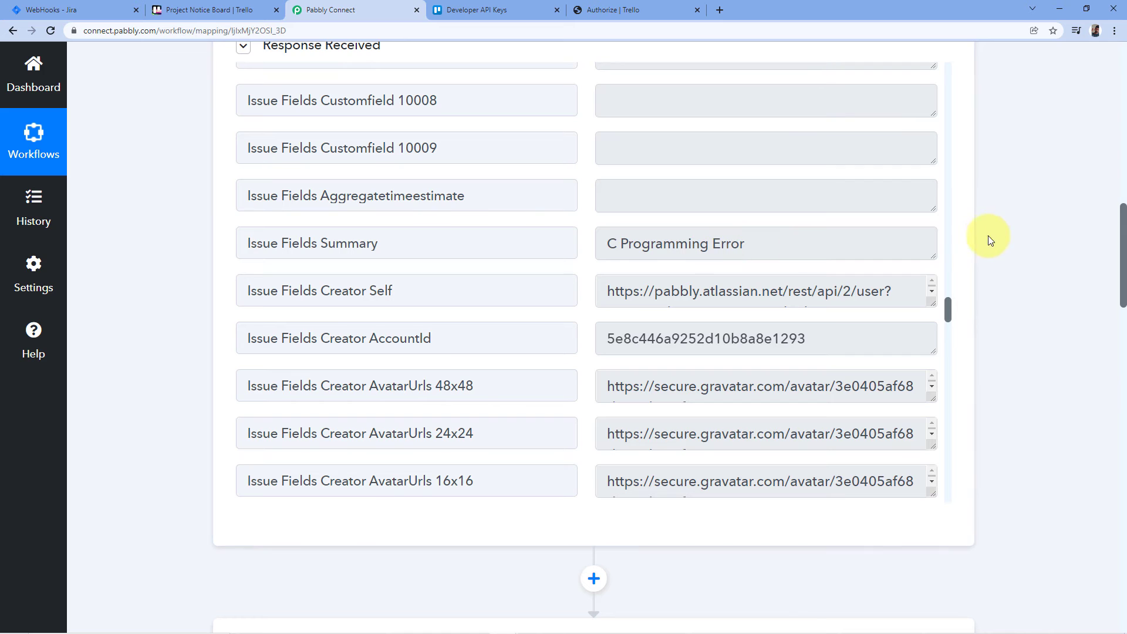
- Map the Trello card's Name to Issue Fields Summary from the Jira trigger, searching the previous step's data for "Sum"
scroll(974, 244, down, 15)
scroll(974, 244, down, 2)
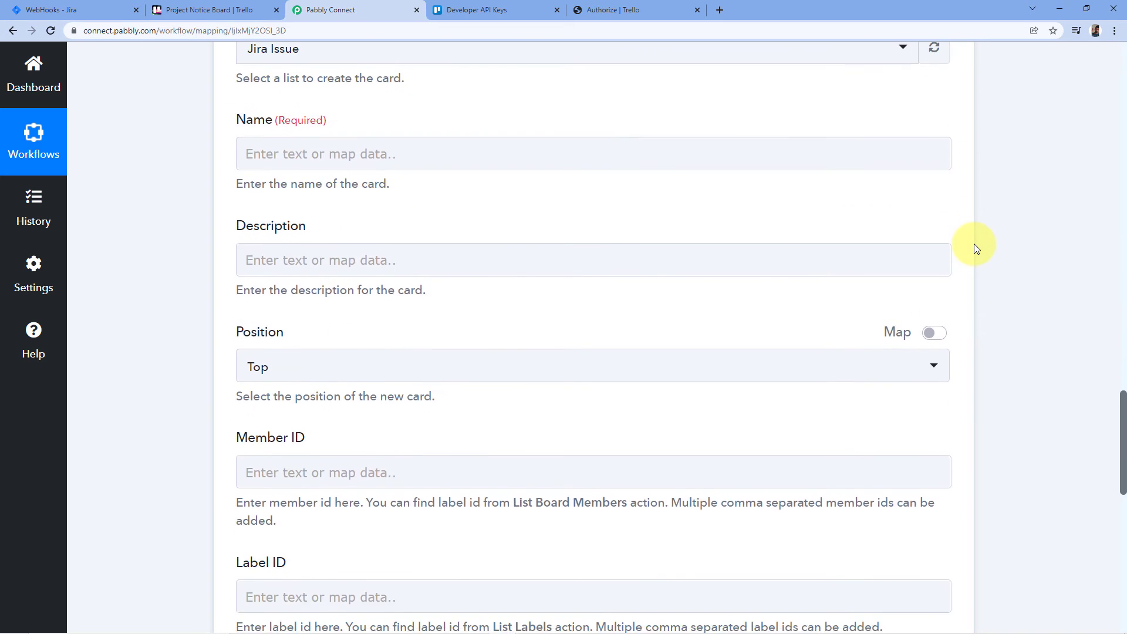
scroll(974, 244, up, 2)
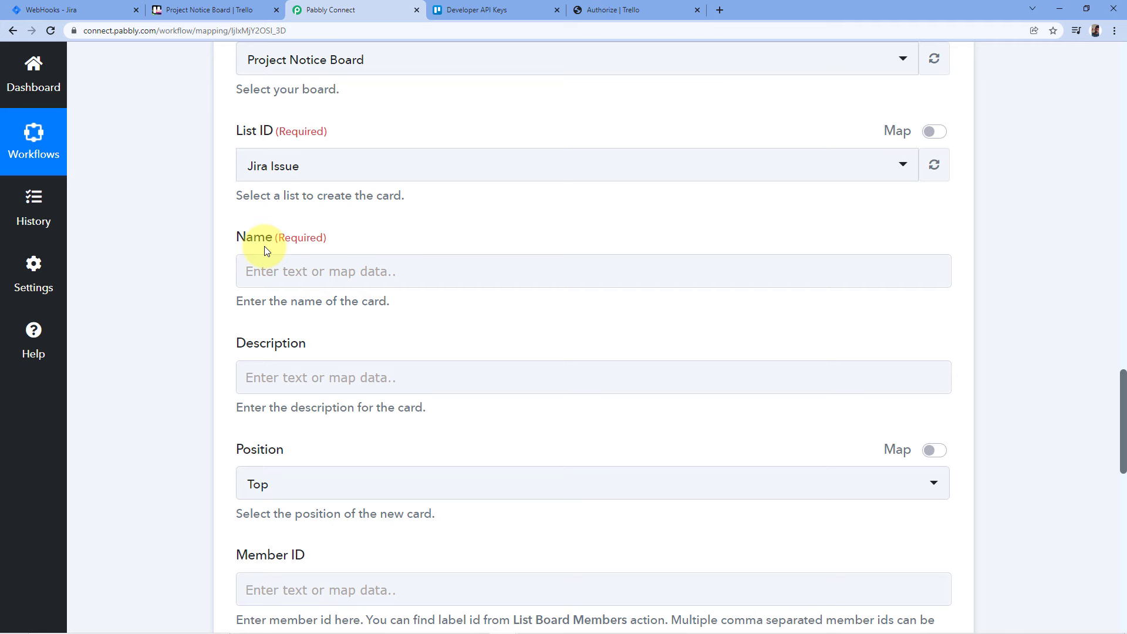
click(273, 271)
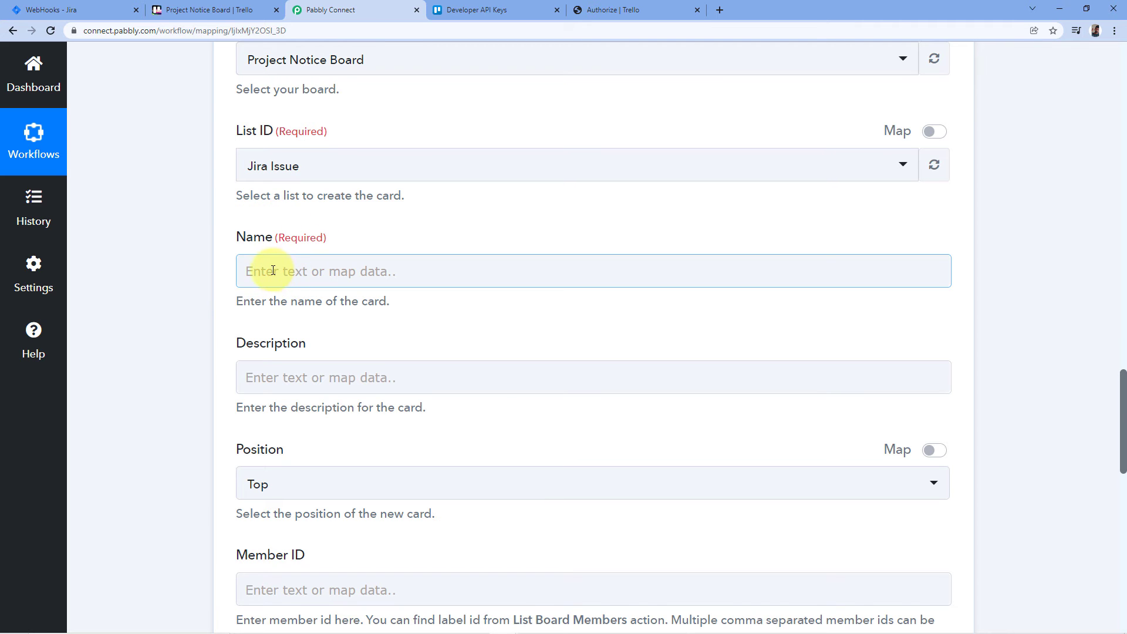
scroll(311, 299, down, 1)
click(338, 339)
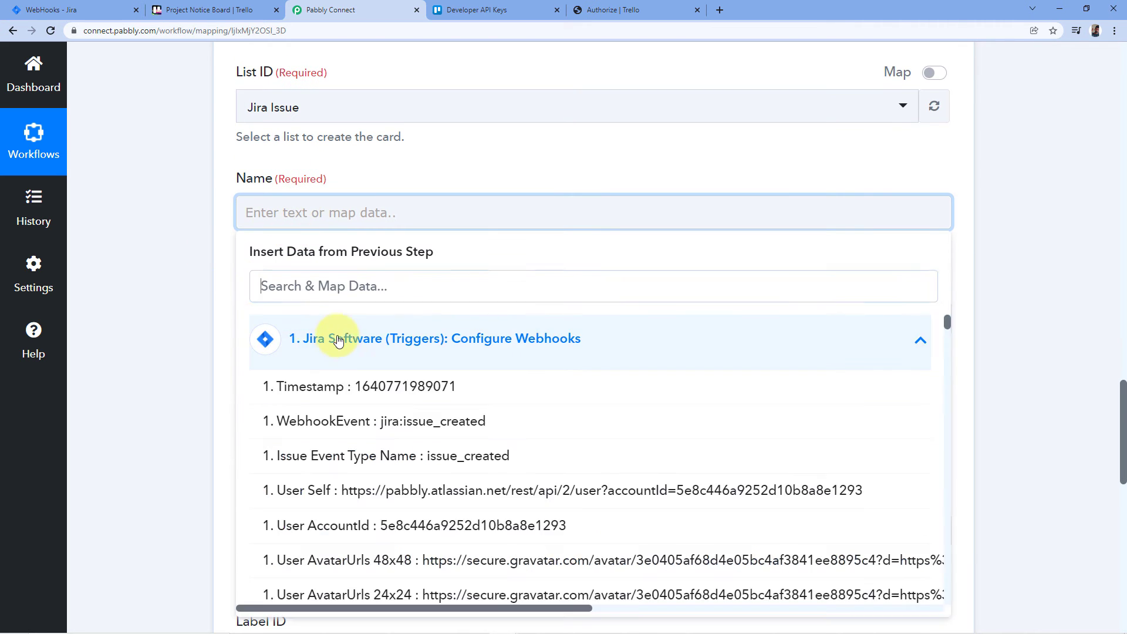
scroll(377, 397, down, 6)
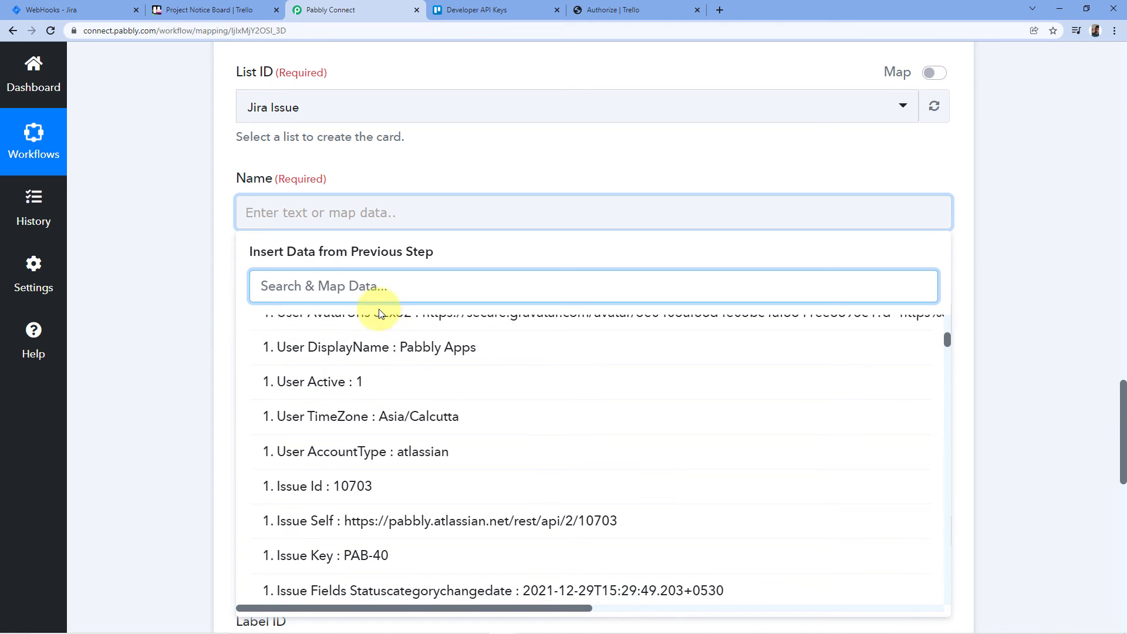
text(Sum)
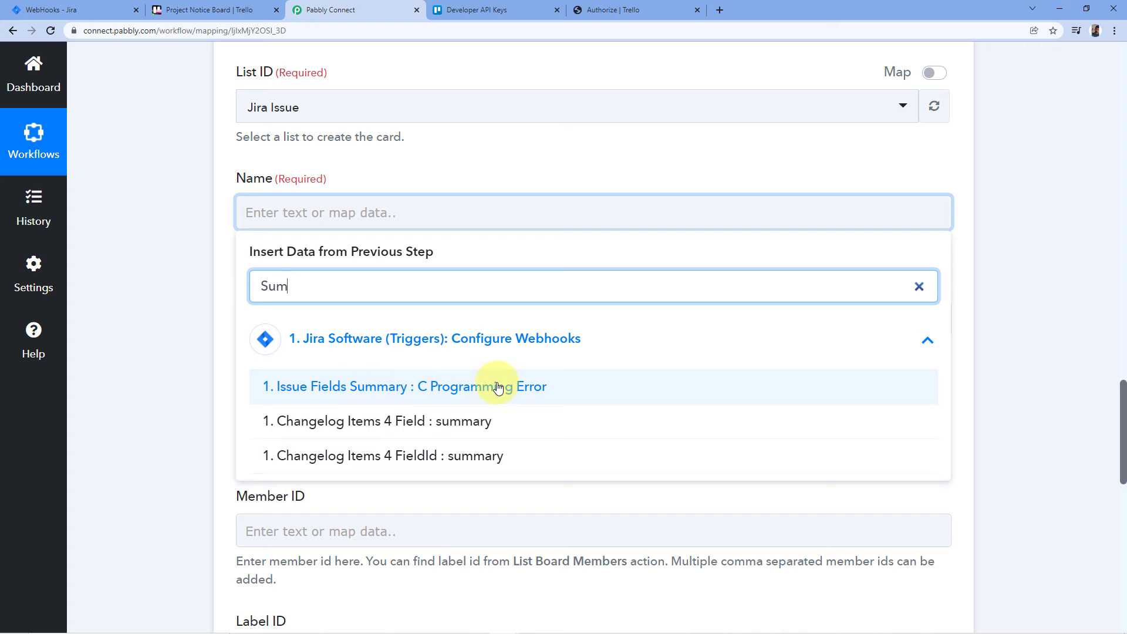
click(439, 390)
click(390, 177)
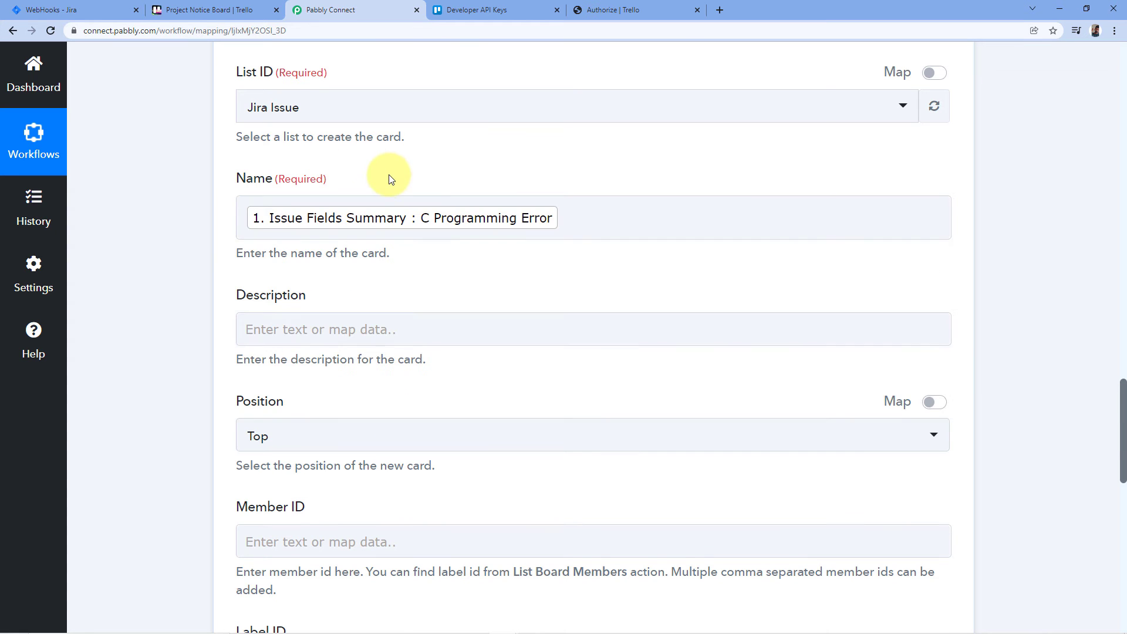
click(479, 226)
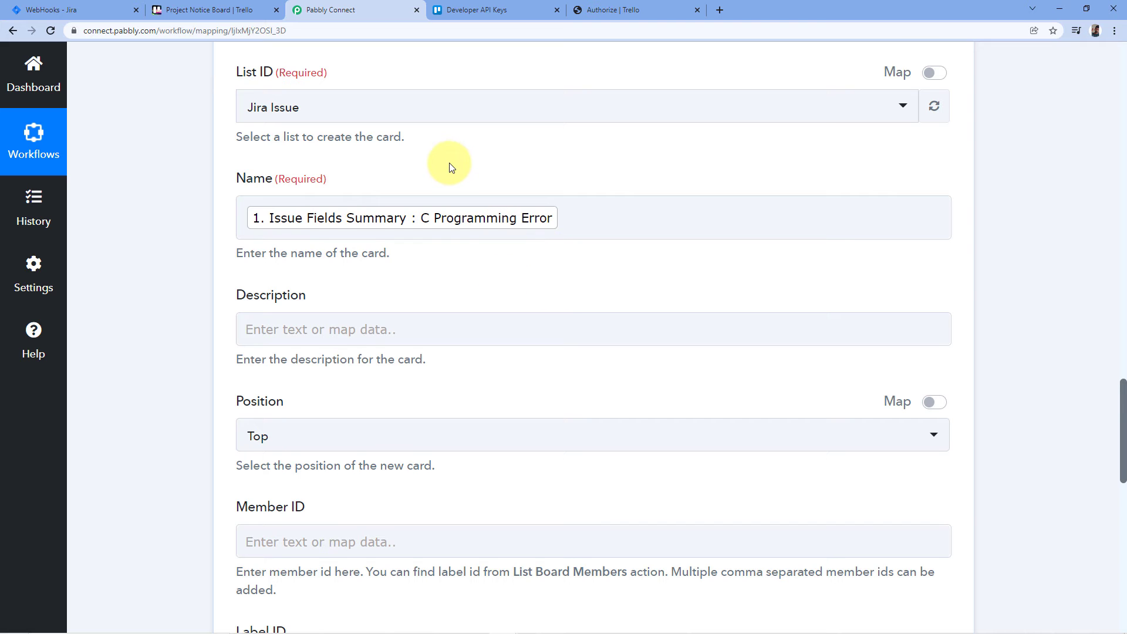
- Examine the Issue Fields Description entry in the Jira trigger's received response as a source for the card description
scroll(451, 167, down, 1)
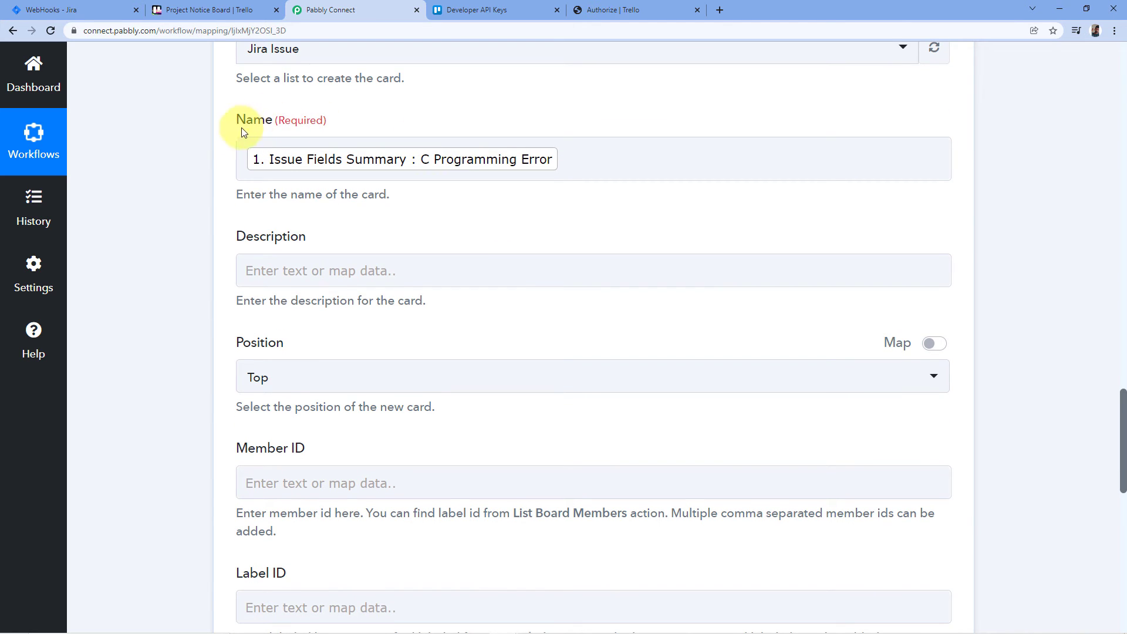
scroll(272, 131, down, 1)
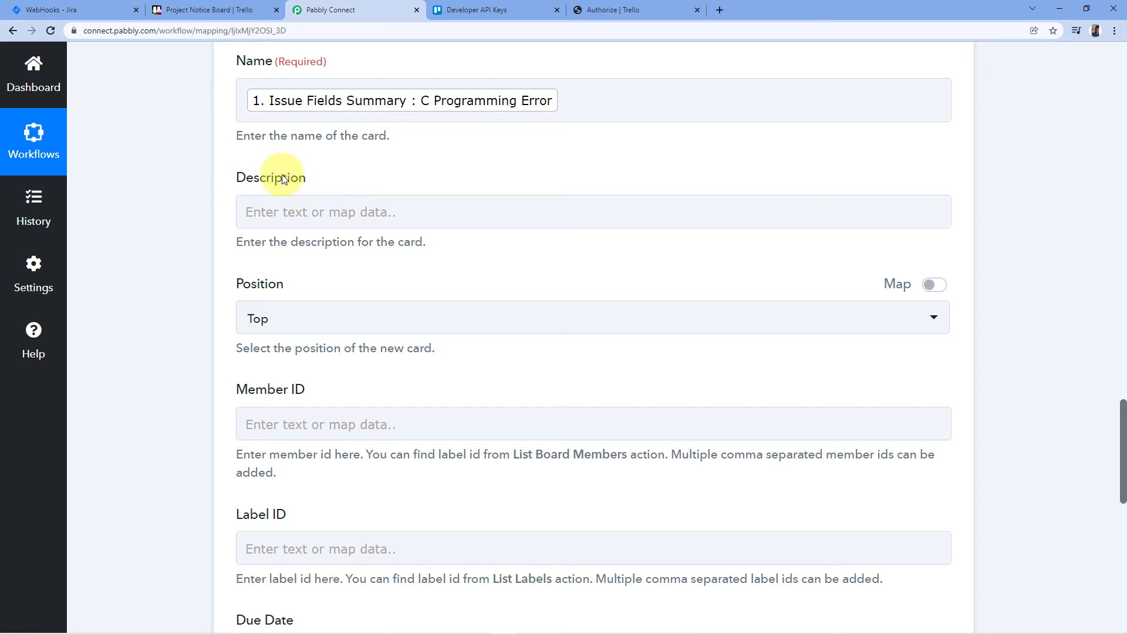
scroll(538, 175, up, 15)
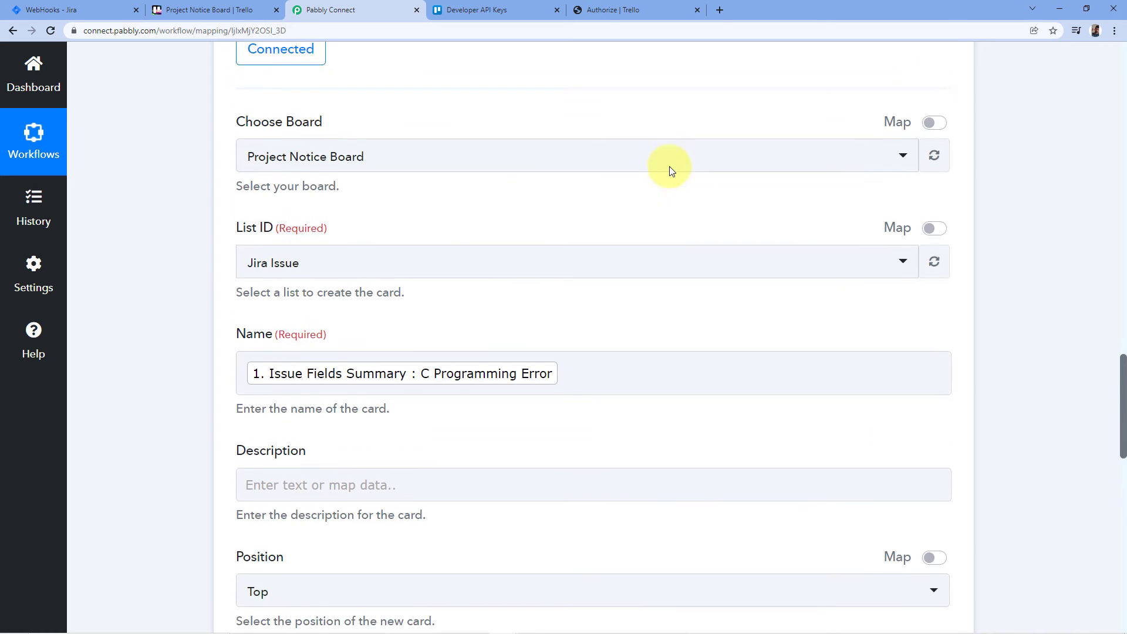
scroll(1017, 257, up, 3)
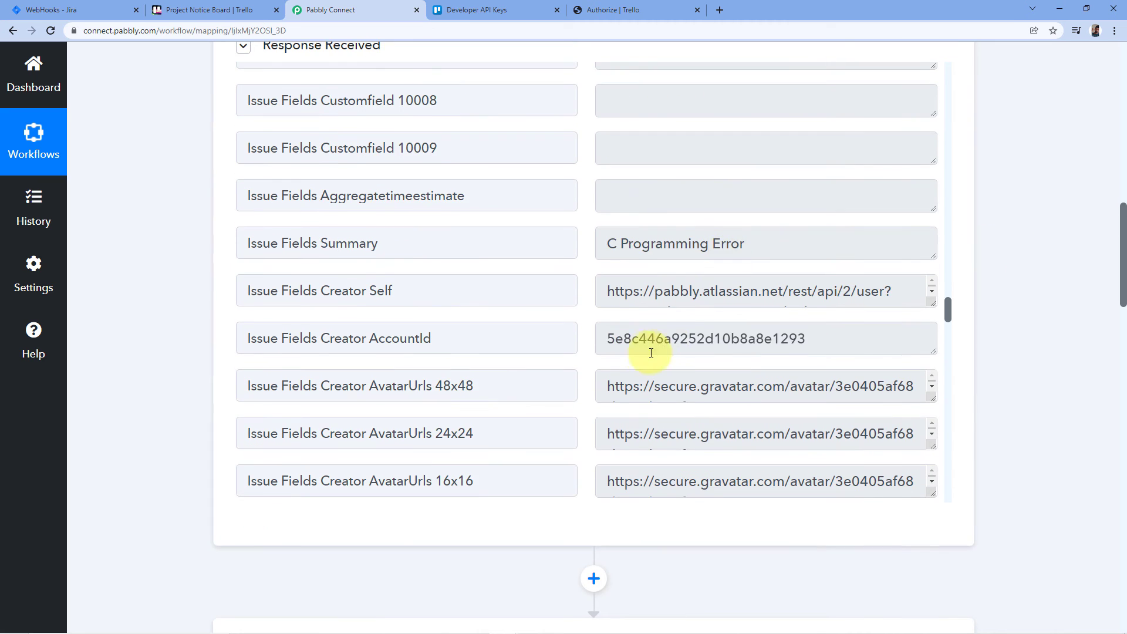
scroll(614, 331, up, 12)
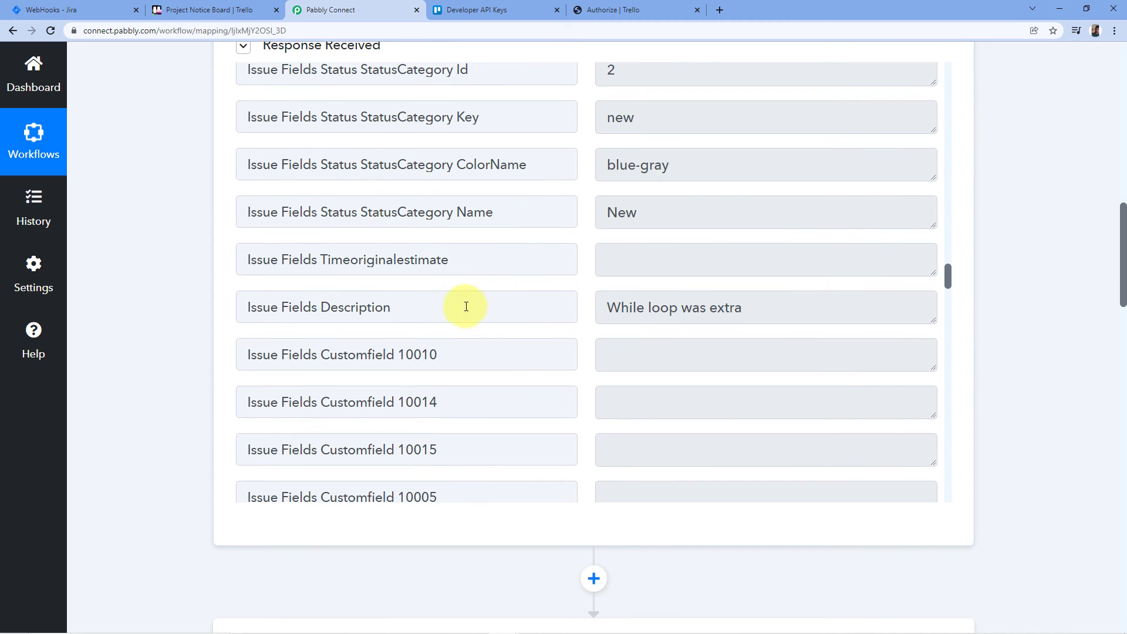
drag(609, 306, 761, 302)
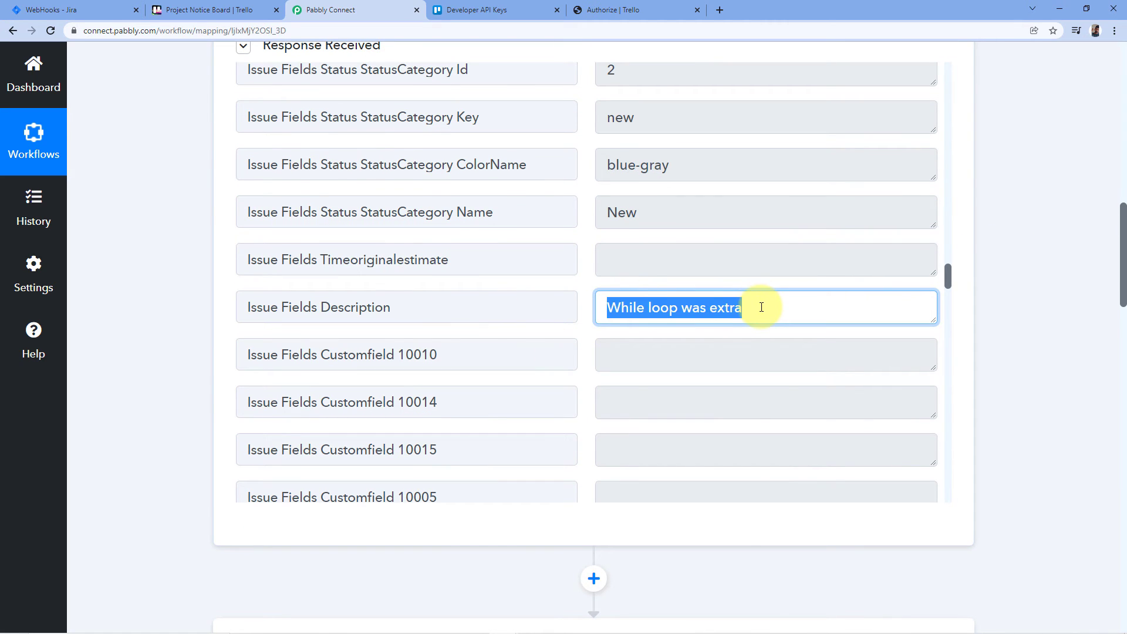
click(733, 306)
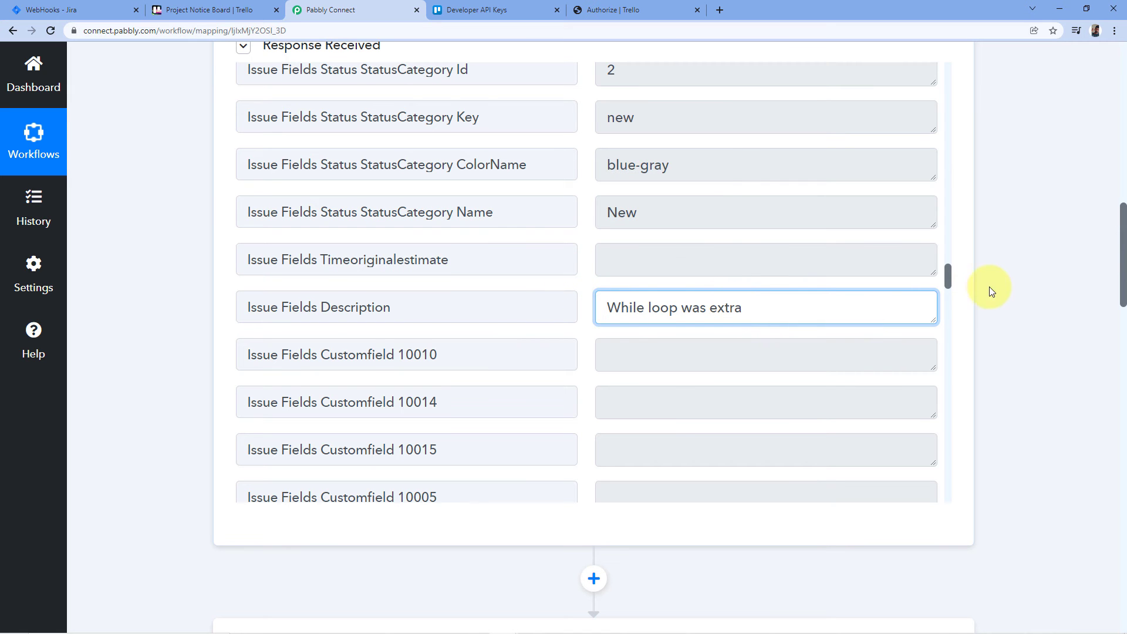
- Map the card's Description to Issue Fields Description from the Jira trigger, searching the previous step's data for "Whi"
scroll(1030, 277, down, 15)
scroll(1025, 282, down, 2)
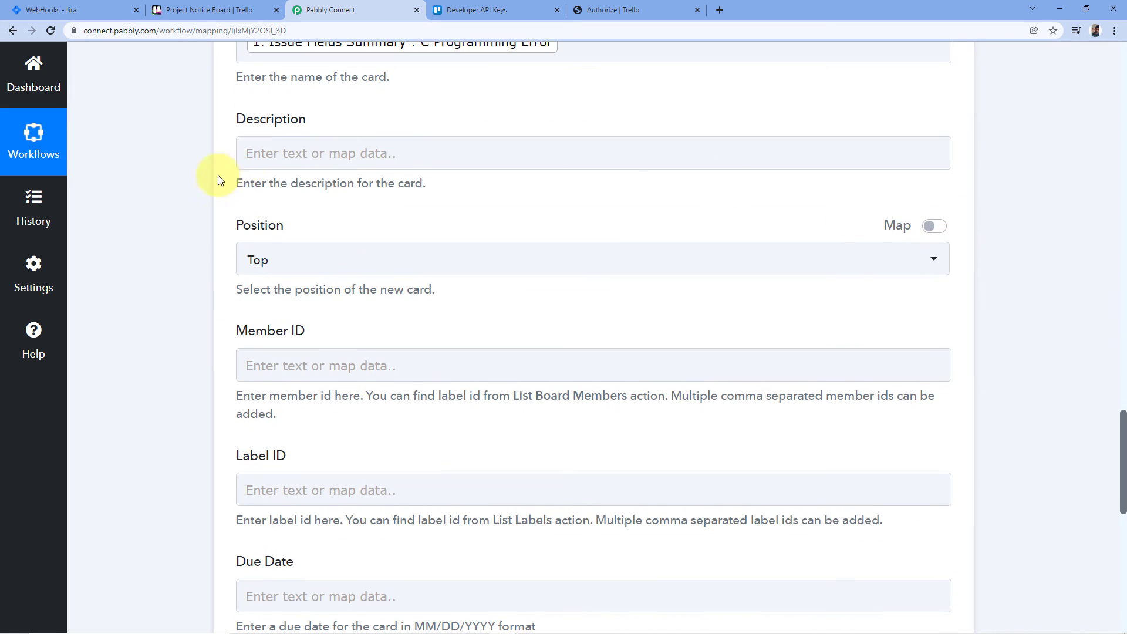
click(244, 153)
click(359, 281)
click(327, 226)
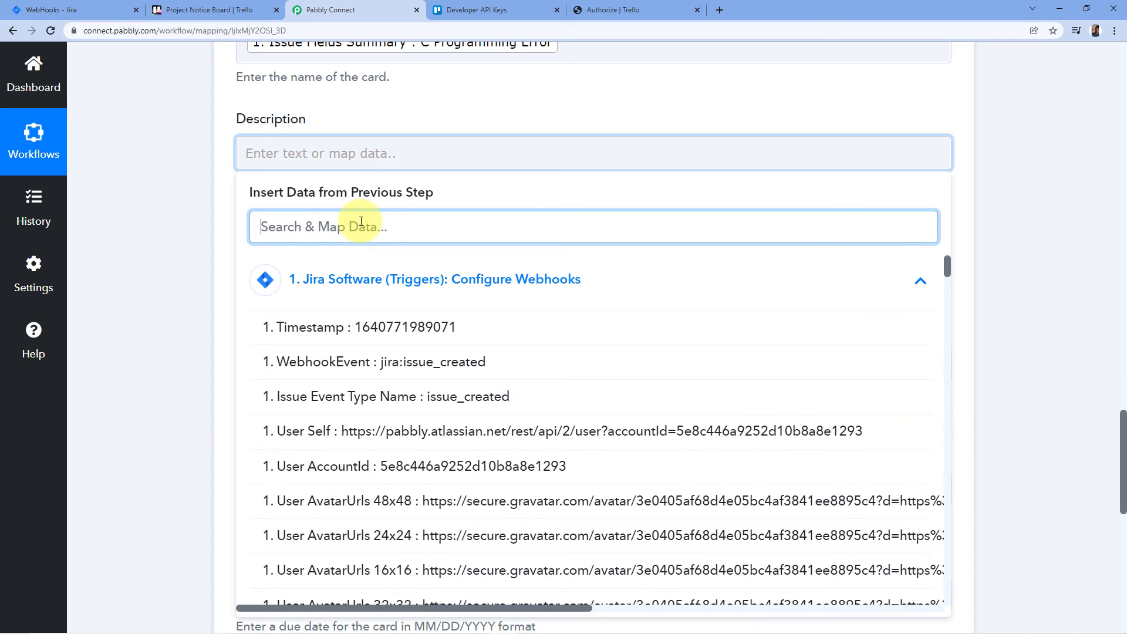
text(Whi)
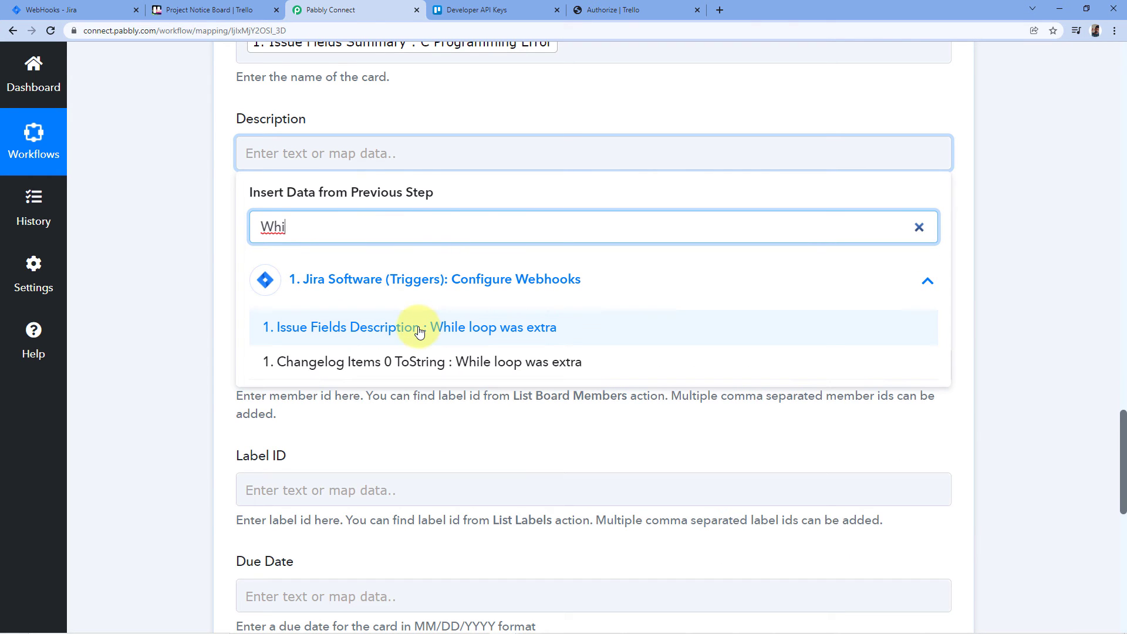
click(419, 333)
click(562, 98)
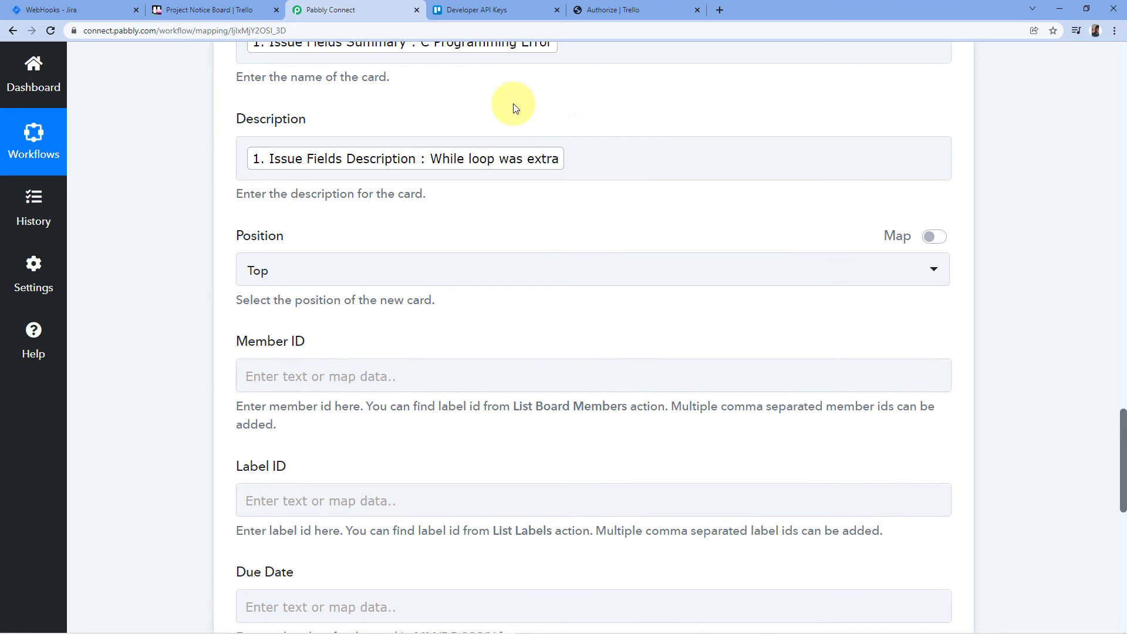
key(super)
scroll(231, 162, up, 3)
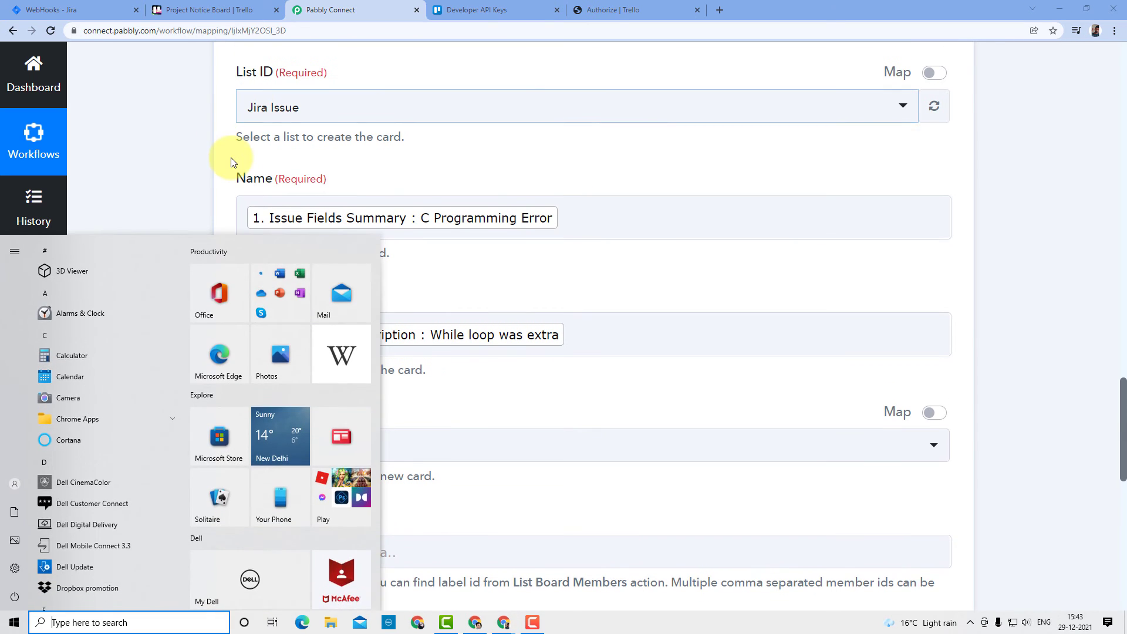
key(super)
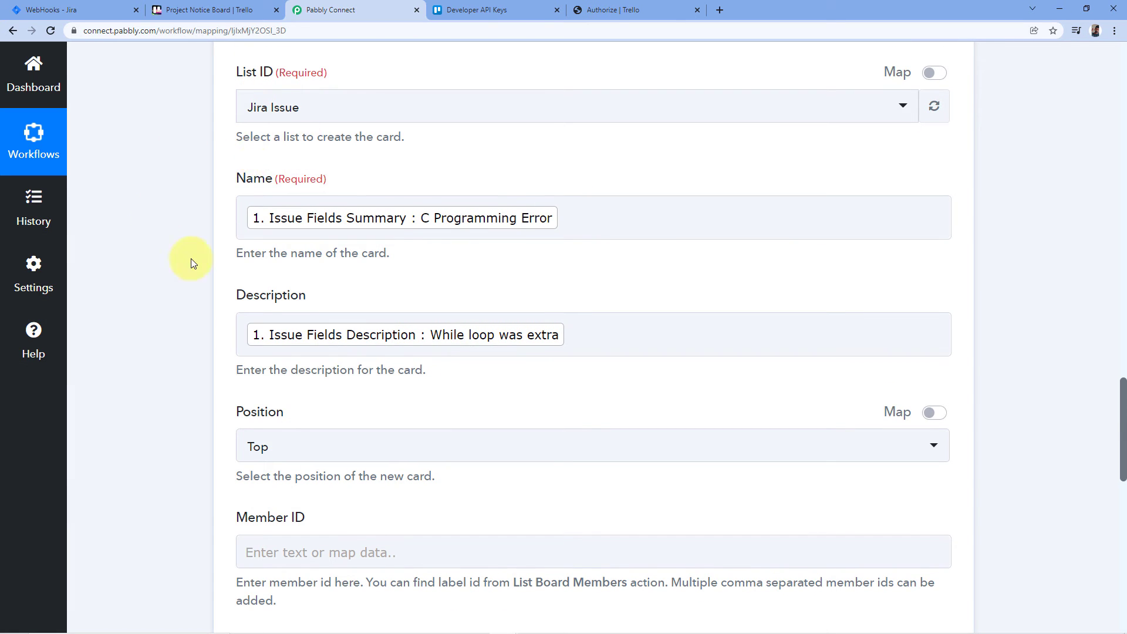
- Examine the card's Position options alongside the Jira Issue list on the Trello board, keeping Top selected
scroll(349, 282, down, 2)
scroll(360, 267, down, 1)
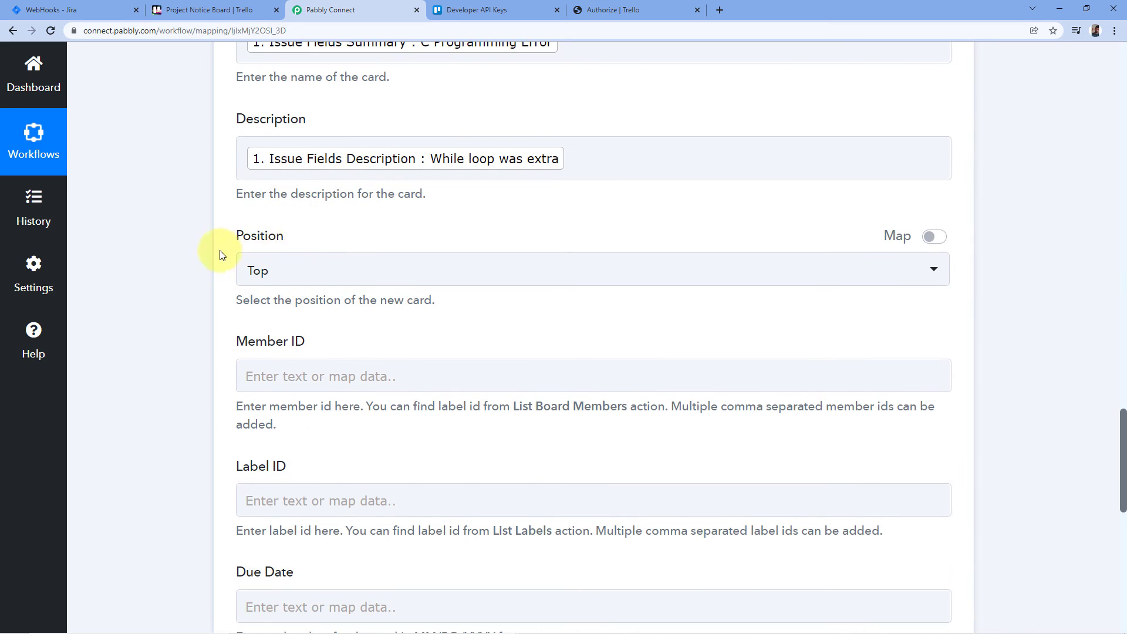
click(316, 274)
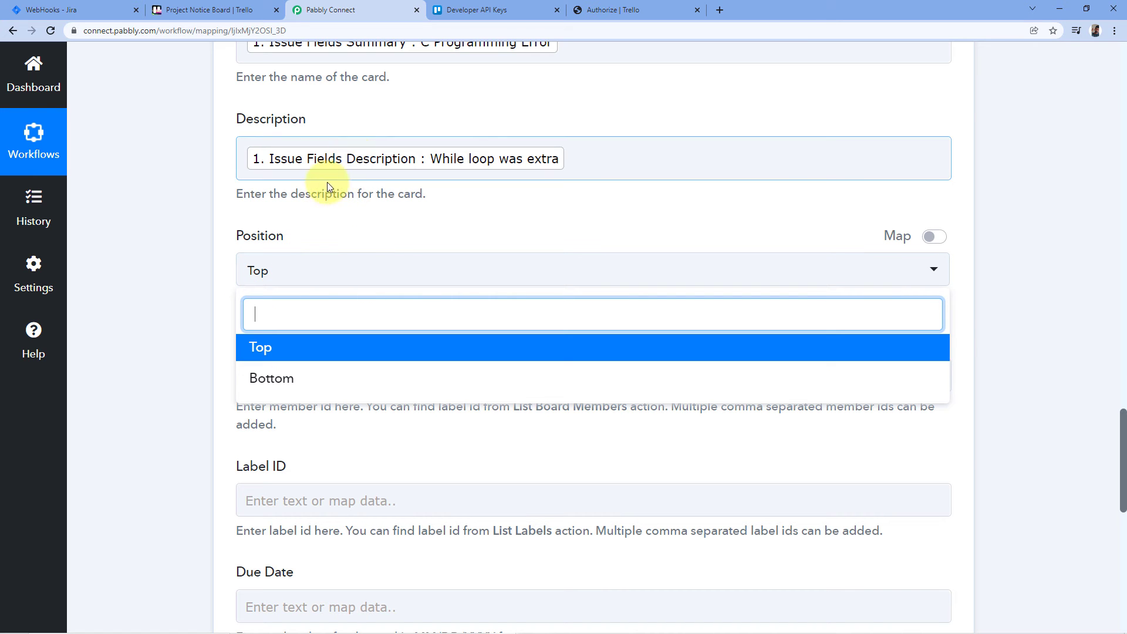
click(202, 10)
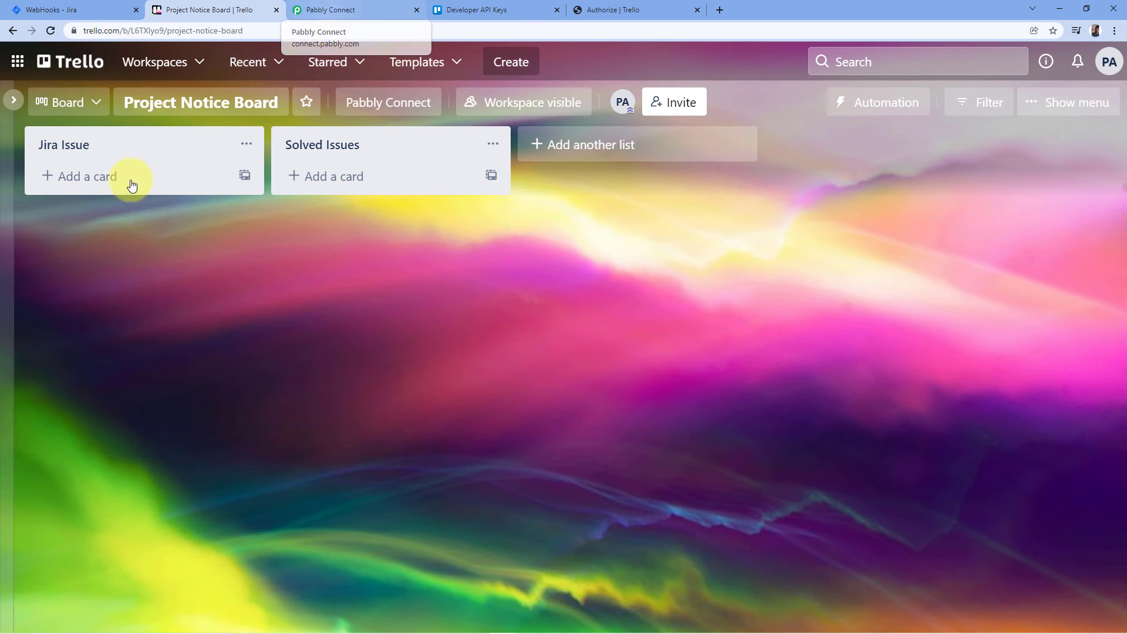
click(340, 5)
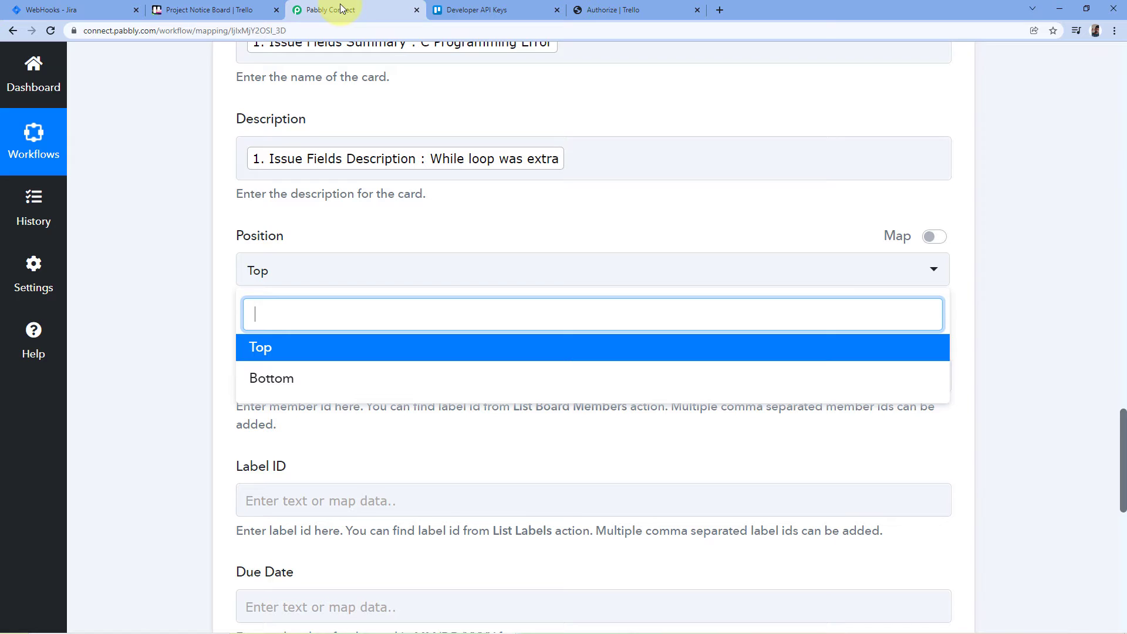
click(348, 105)
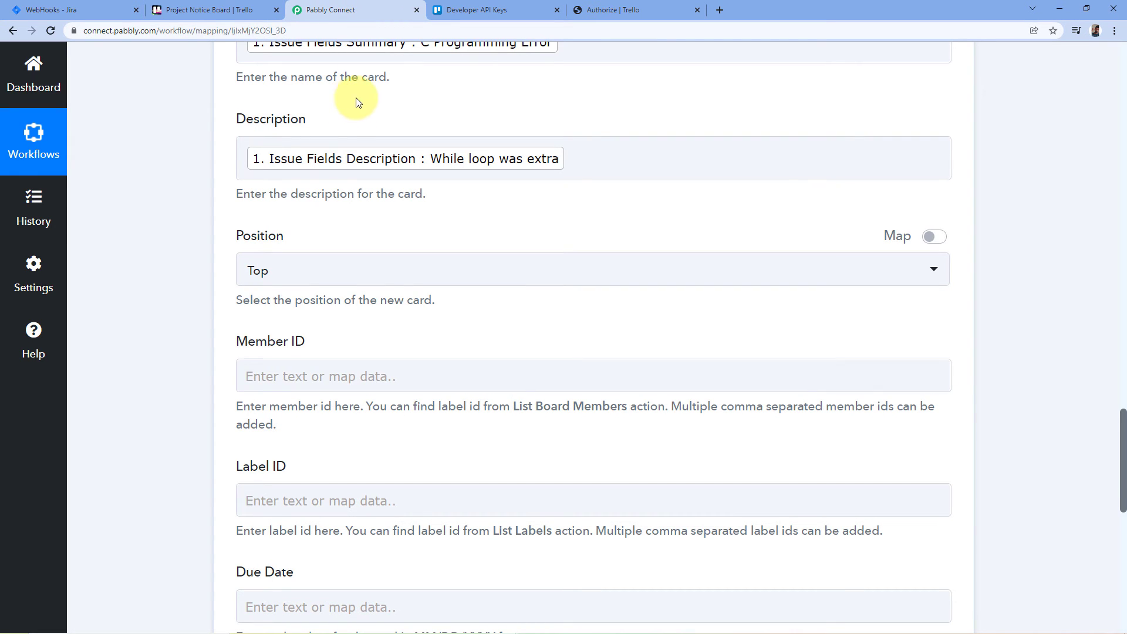
- Keep the card's Position at Top, leave Member ID, Label ID, Due Date and URL Source empty, and save the Trello action with a test request
click(277, 272)
click(274, 345)
click(327, 239)
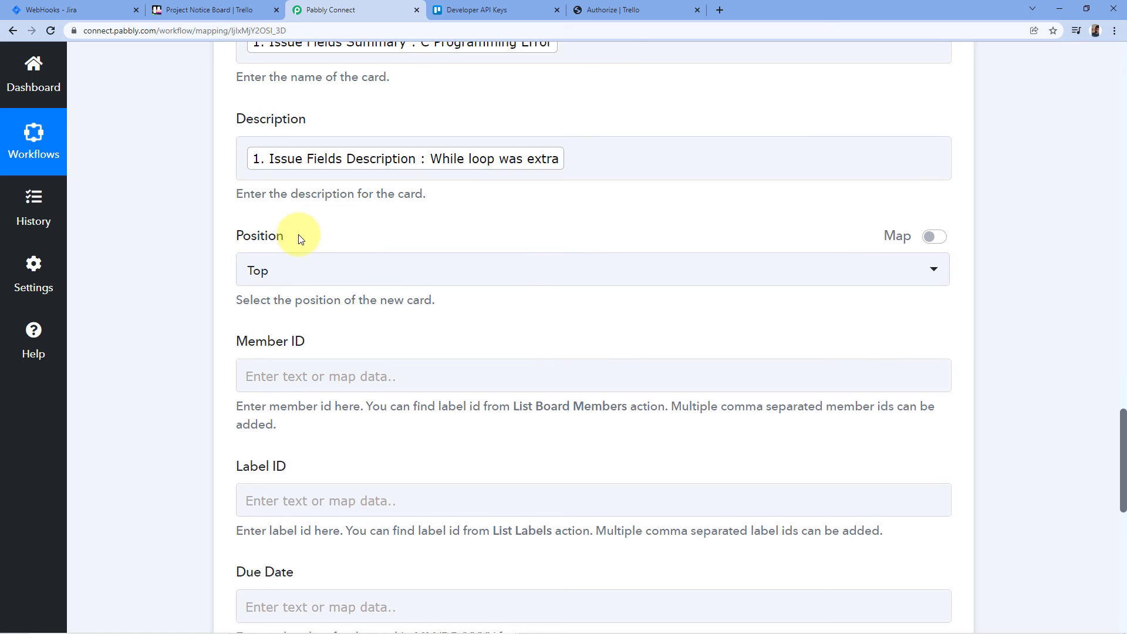
scroll(301, 234, down, 3)
scroll(294, 199, down, 2)
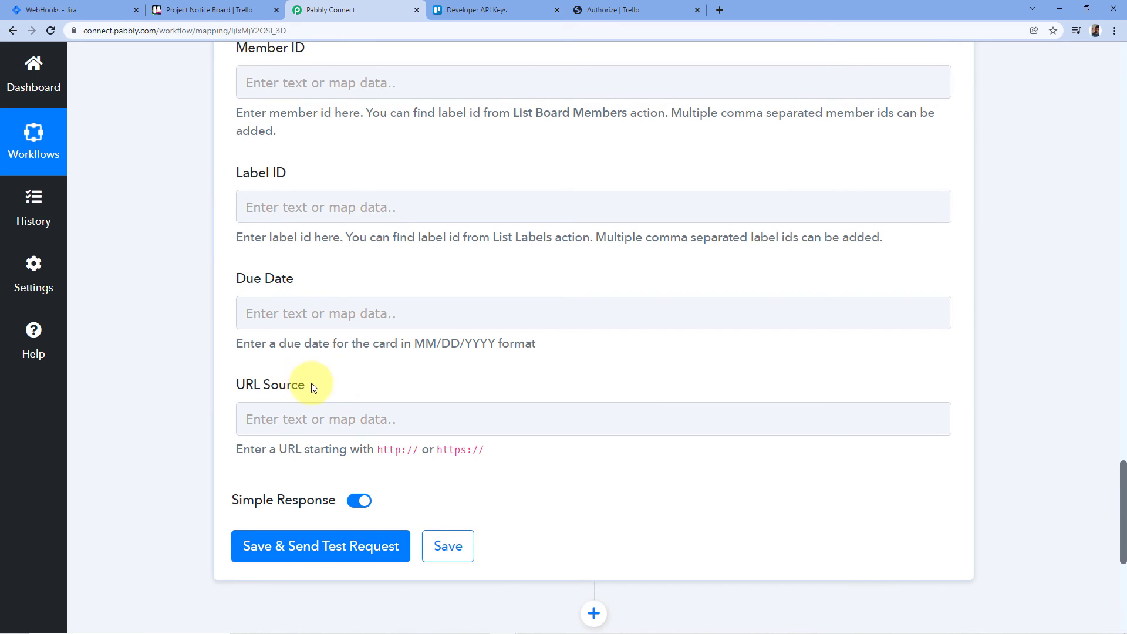
scroll(260, 197, up, 2)
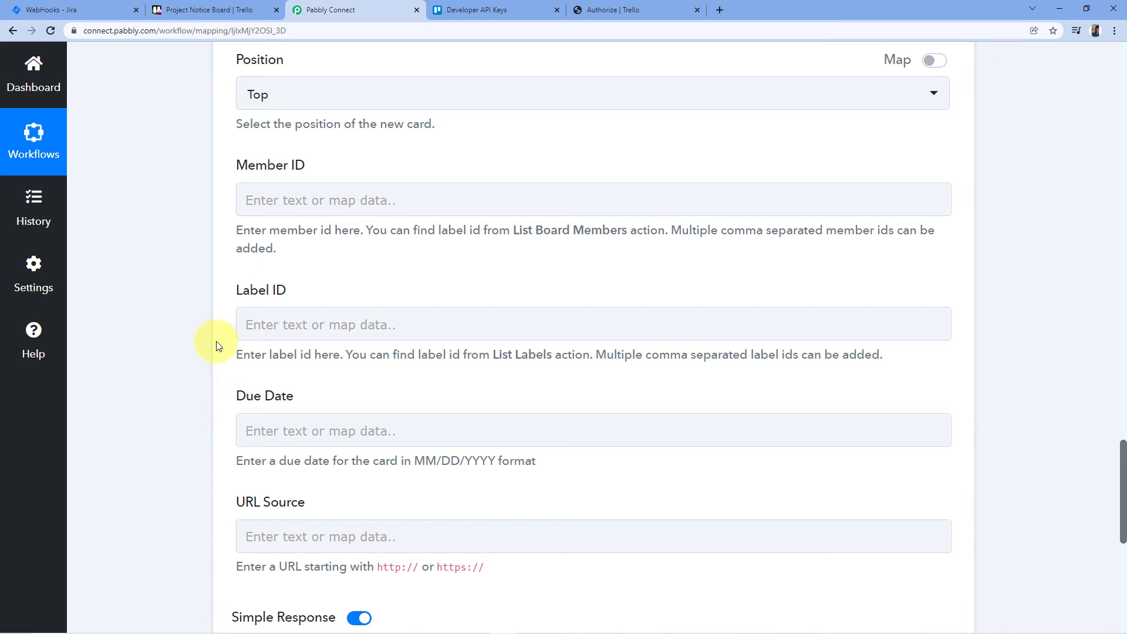
scroll(216, 346, down, 5)
click(323, 371)
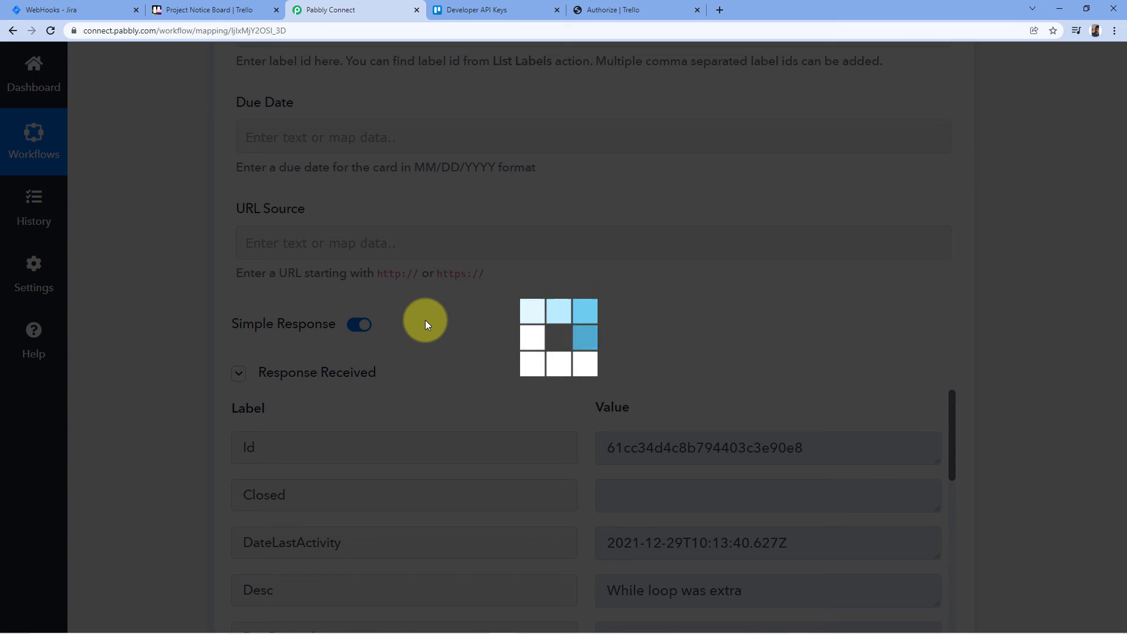
- Examine the Trello action's received response, including Desc and Name, against the mapped board, list, name and description fields
scroll(427, 327, down, 5)
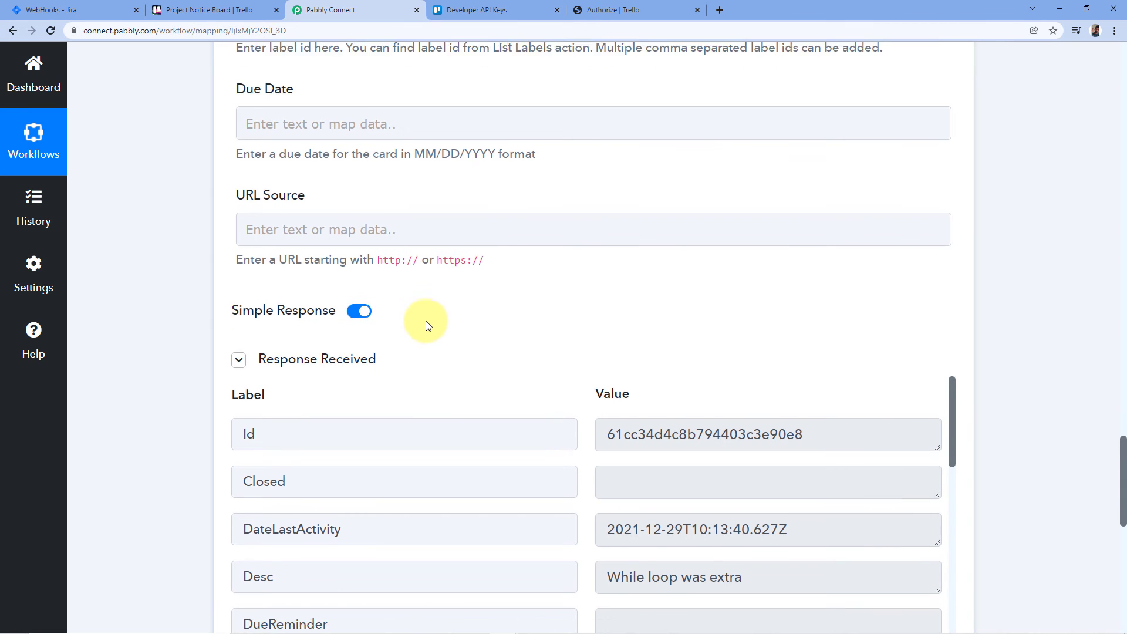
scroll(570, 233, down, 5)
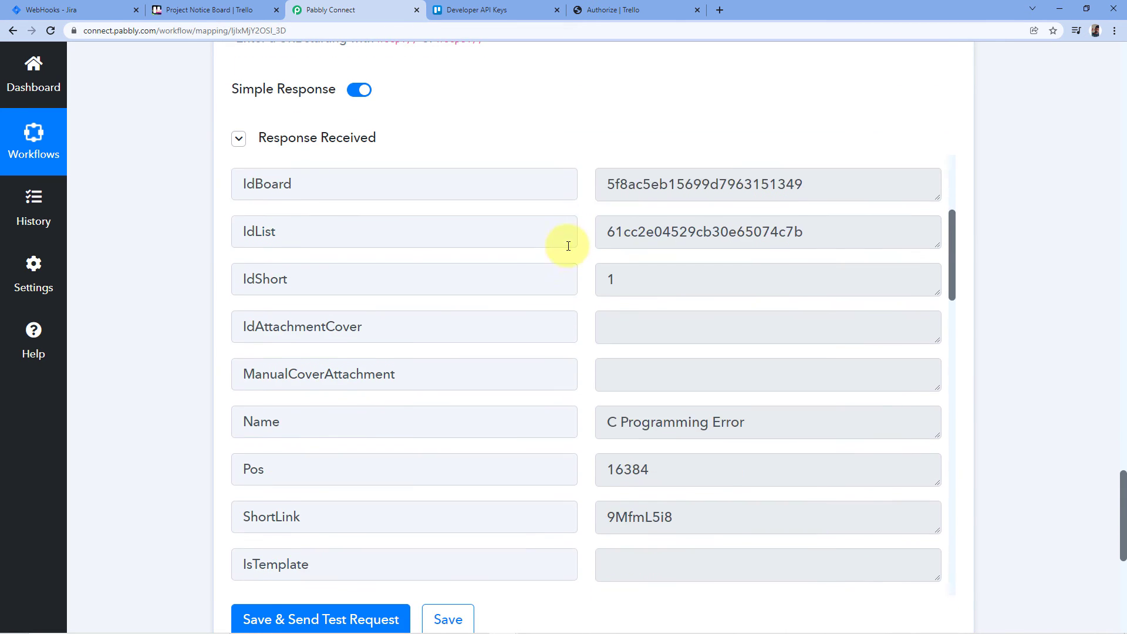
scroll(570, 286, down, 3)
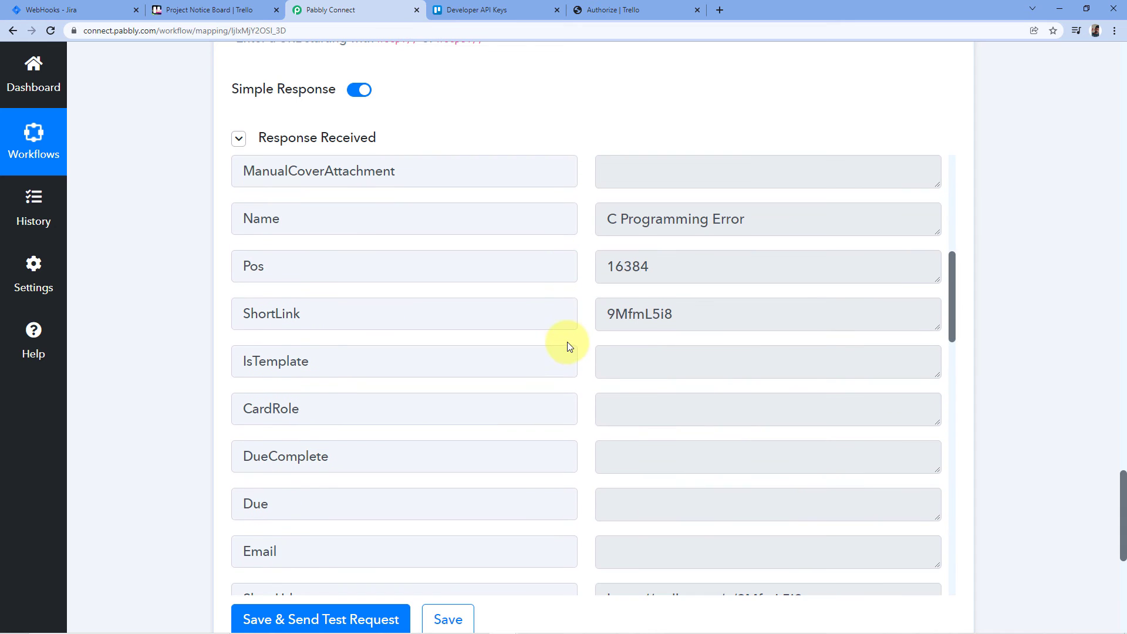
scroll(572, 344, up, 2)
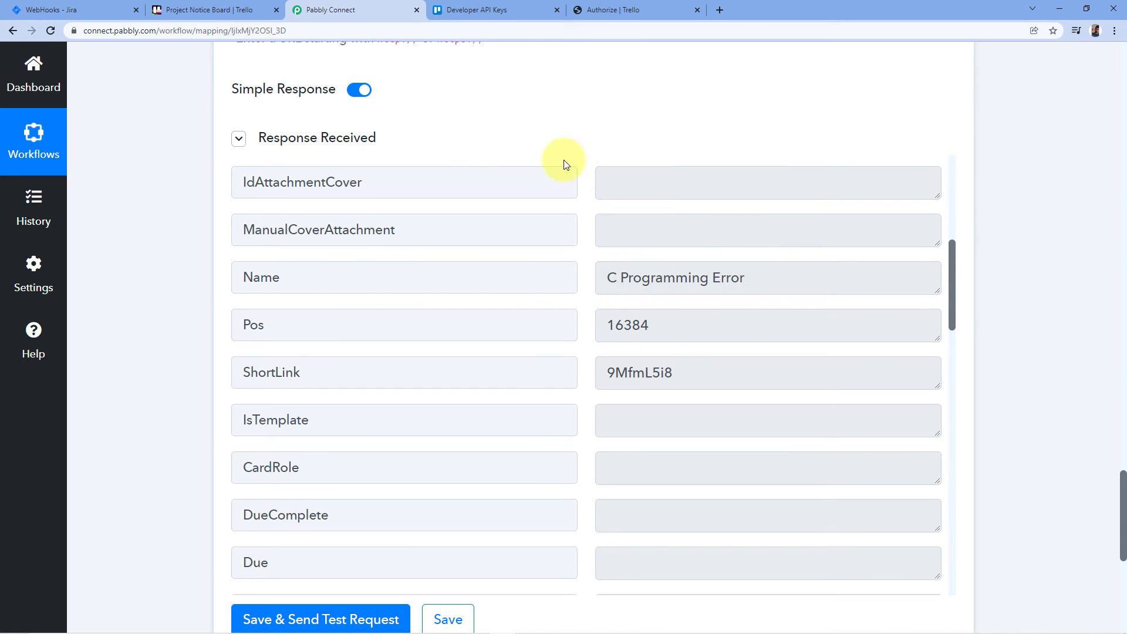
scroll(548, 239, up, 13)
scroll(539, 300, up, 3)
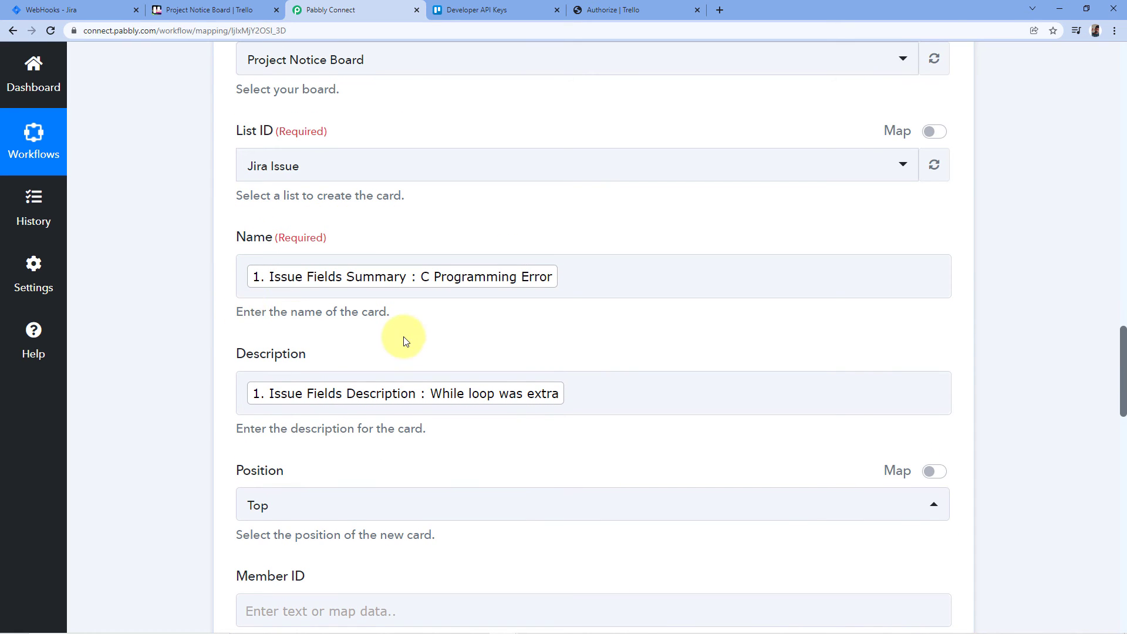
scroll(406, 342, up, 1)
scroll(406, 342, up, 2)
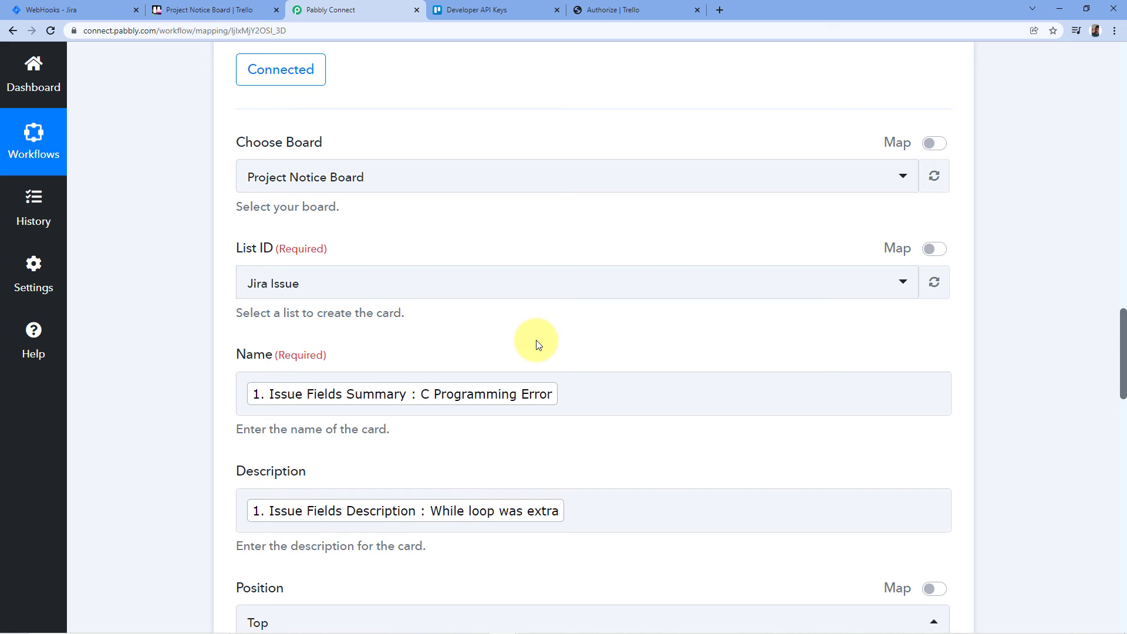
- Check the C Programming Error card and its description in the Jira Issue list of the Trello Project Notice Board
click(179, 10)
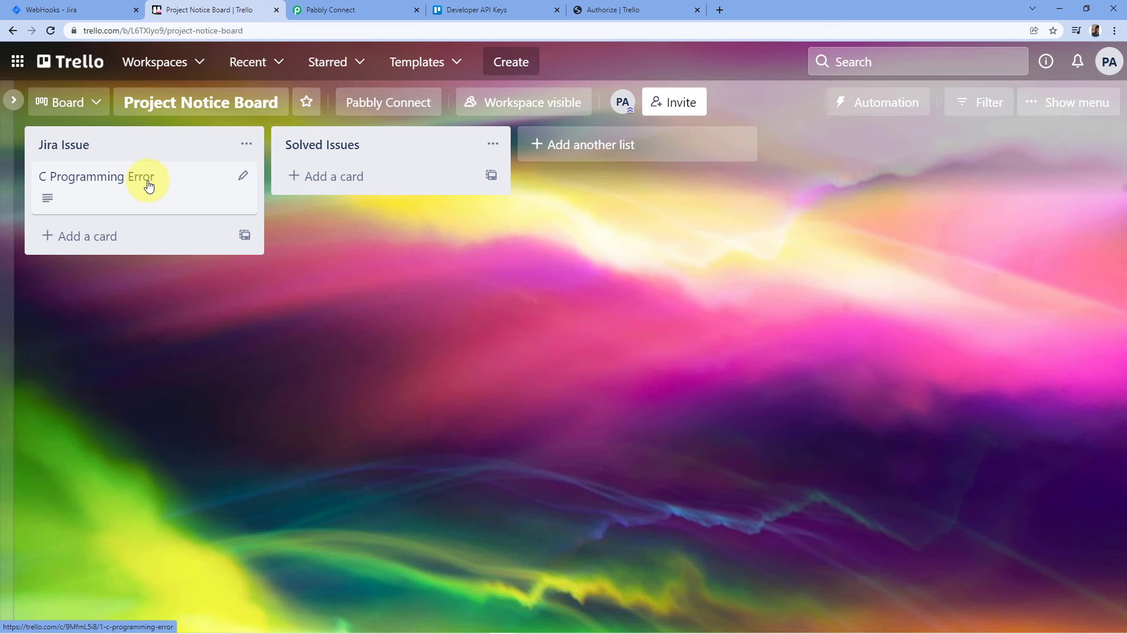
click(67, 10)
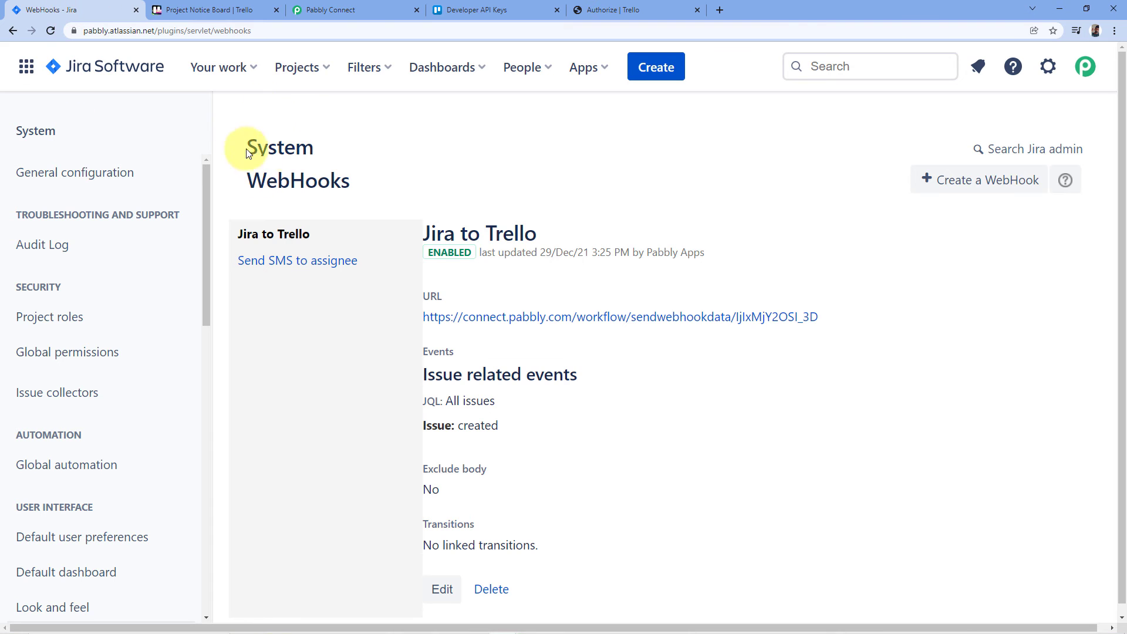
click(344, 7)
click(208, 10)
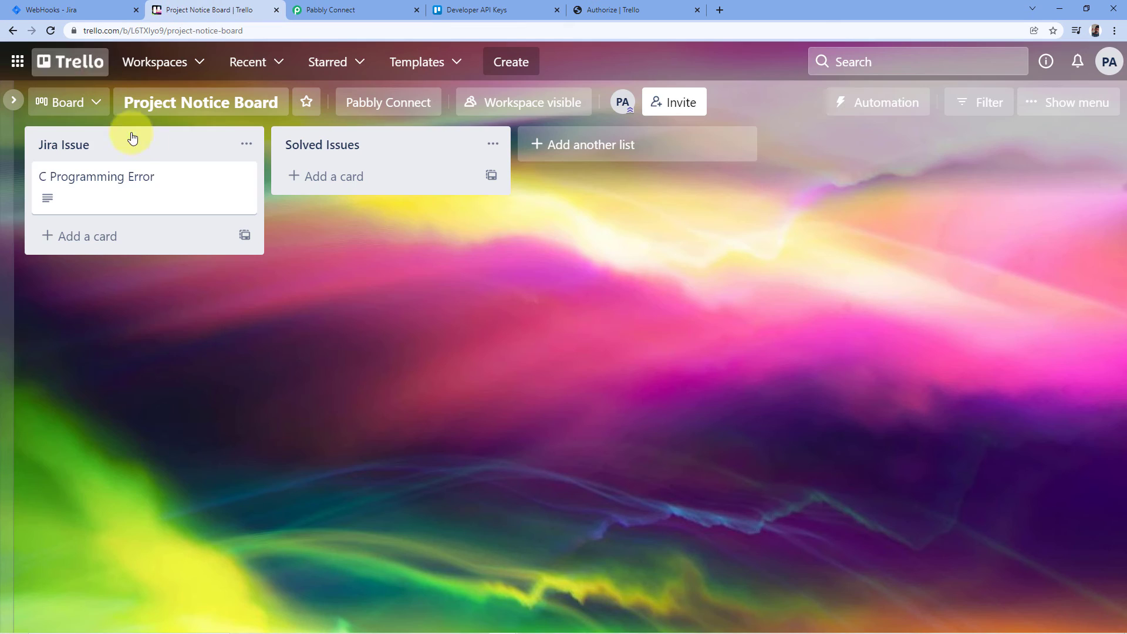
click(131, 183)
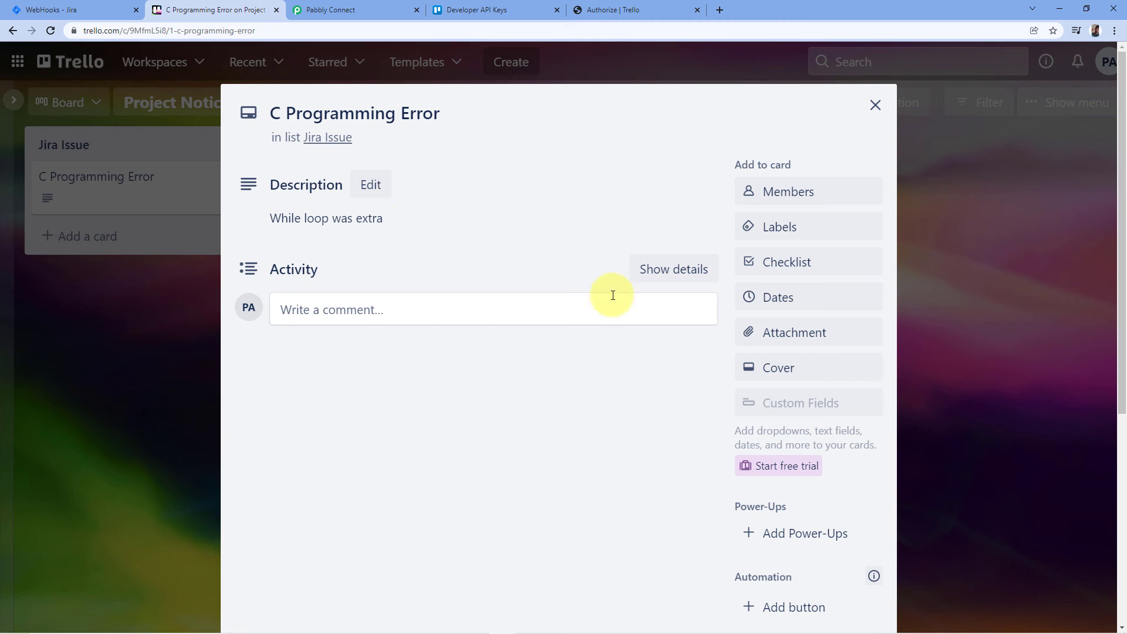
click(875, 105)
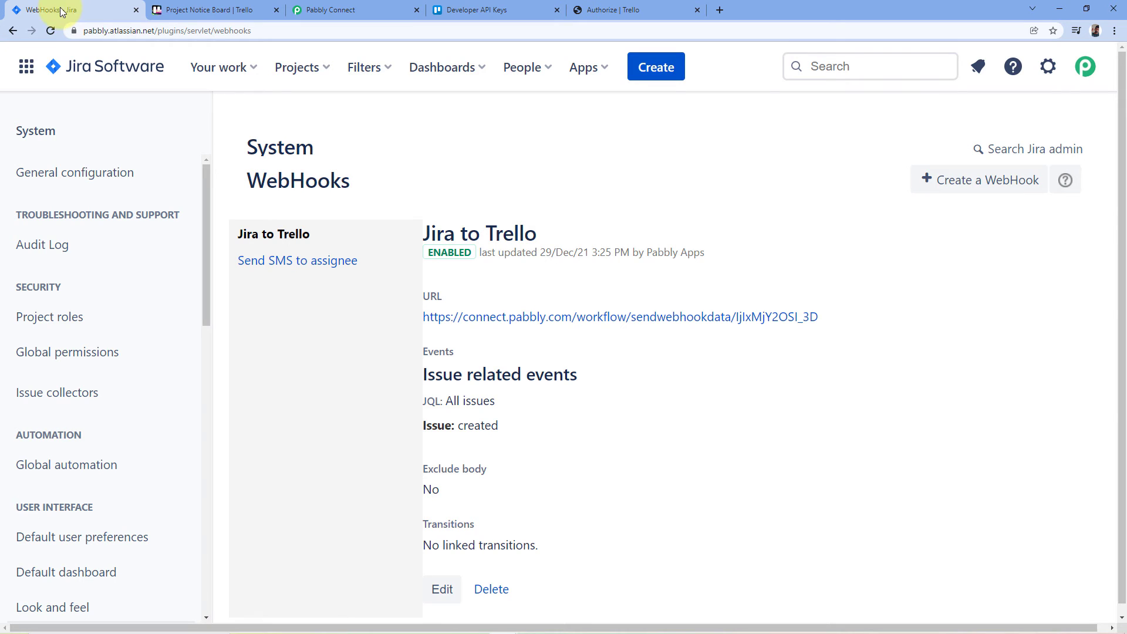
click(48, 10)
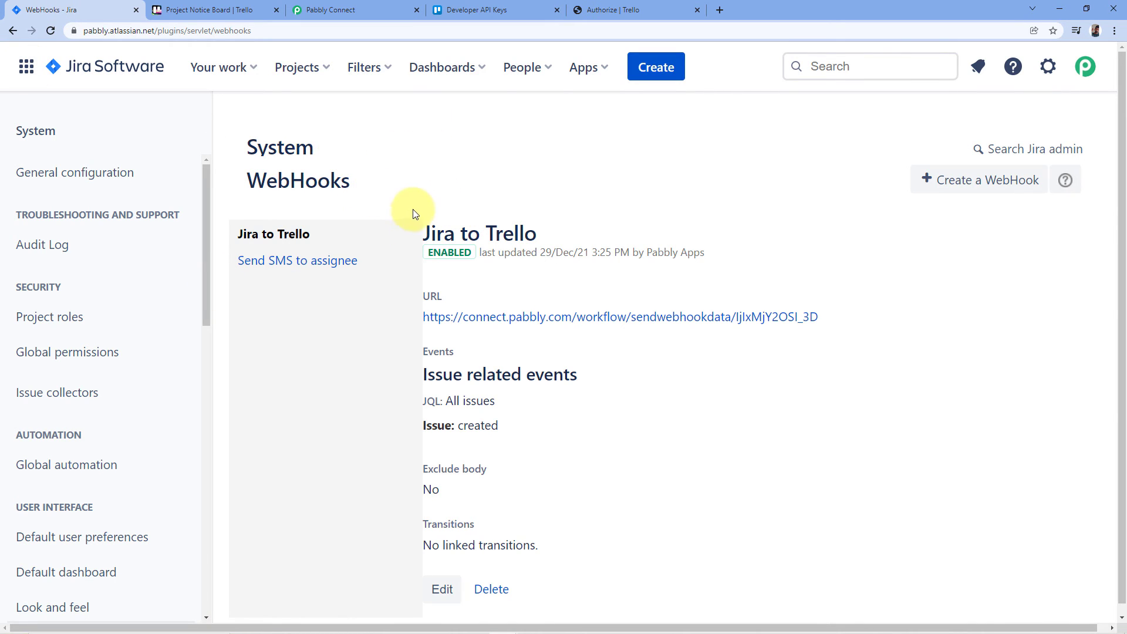
click(209, 10)
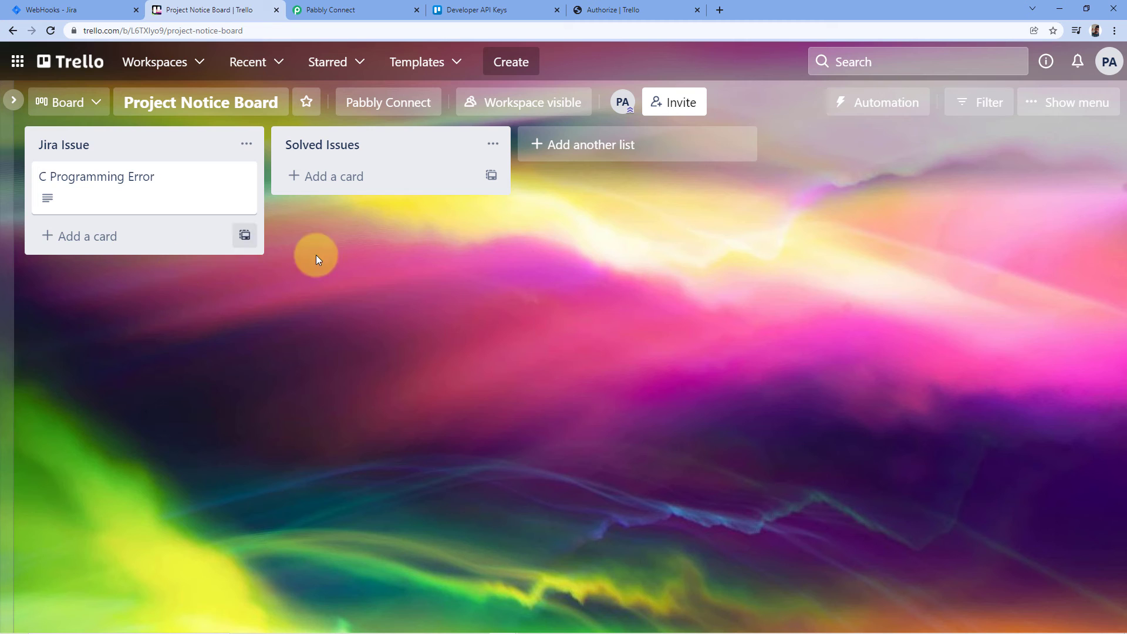
- Create a Jira Bug in project pabbly2 (PAB) with summary "Python Library Failed" and description "Web Crawler selenium not working."
click(53, 10)
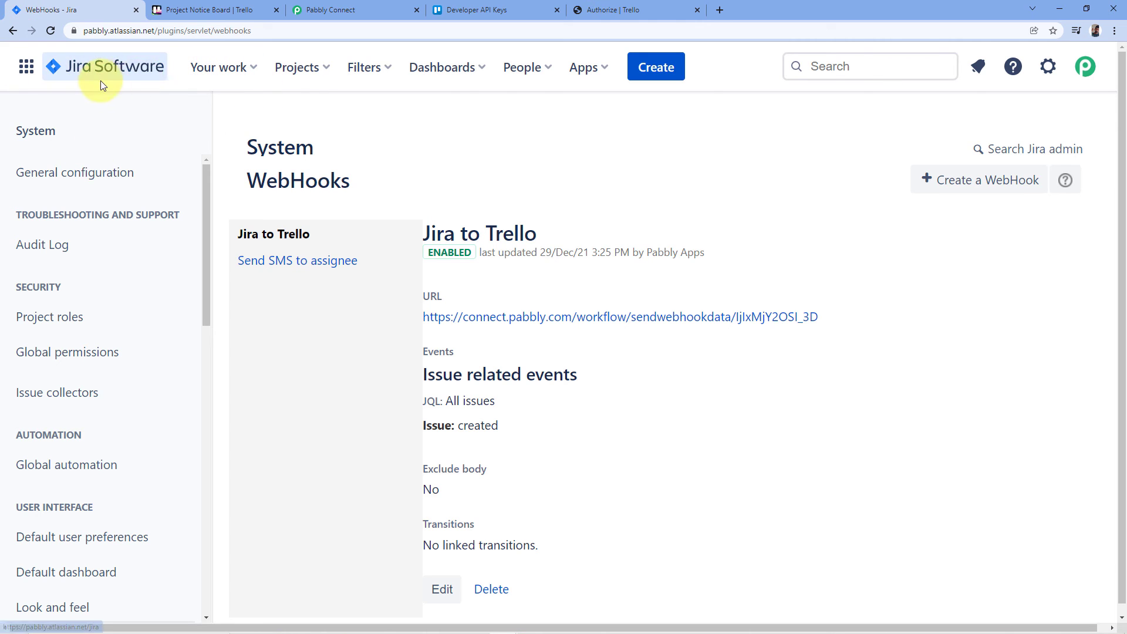
click(657, 66)
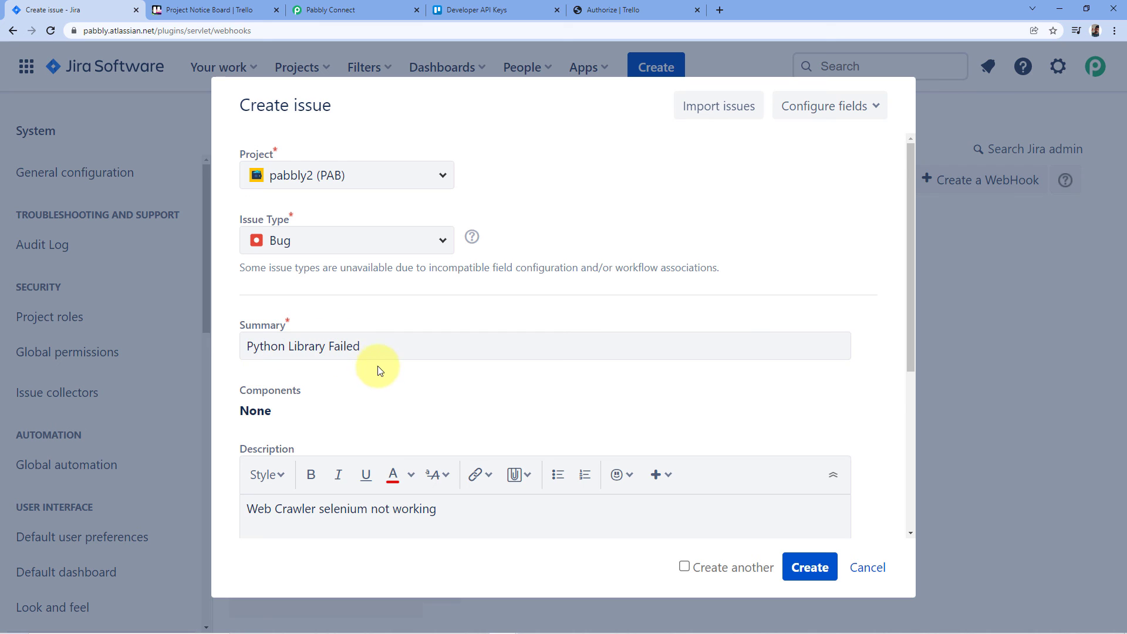
scroll(341, 368, down, 1)
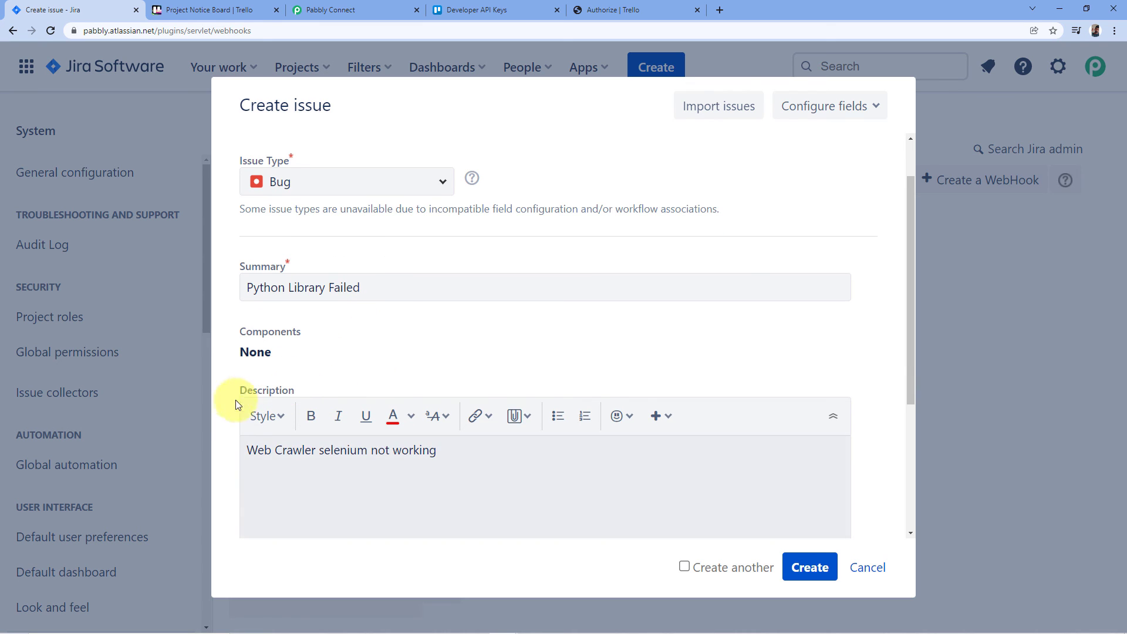
click(454, 448)
text(.)
scroll(434, 348, down, 1)
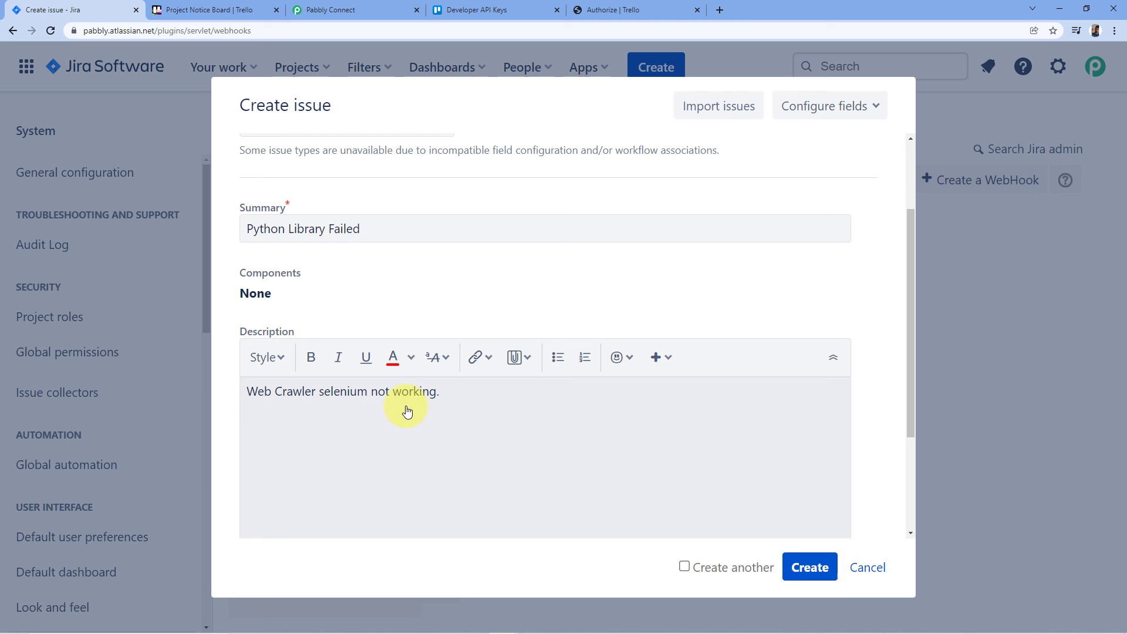
click(809, 567)
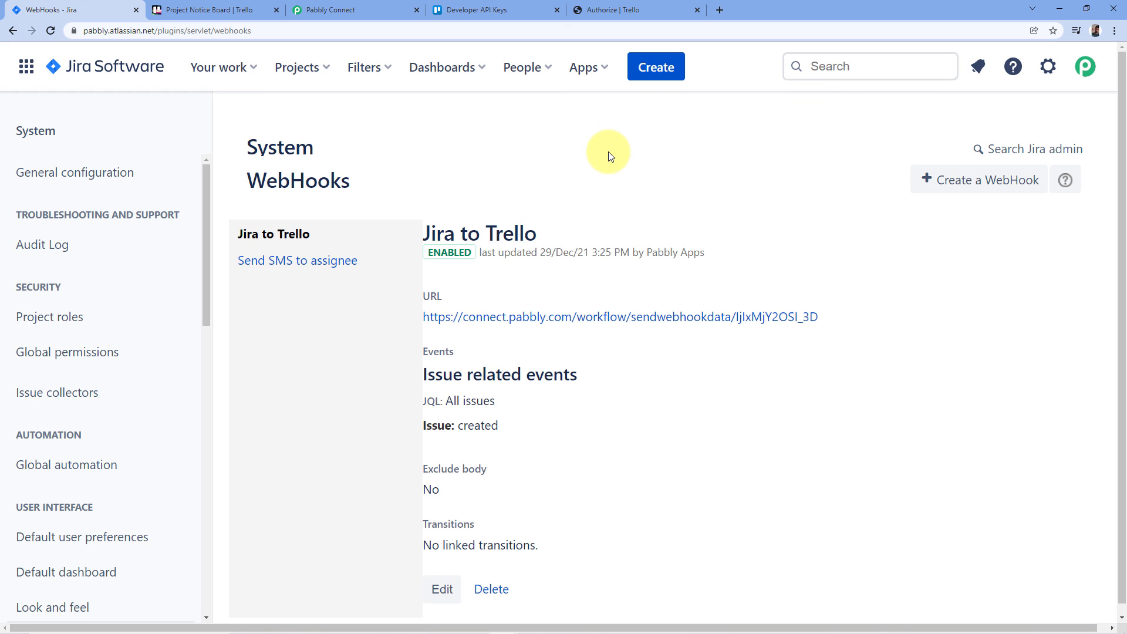
- Check the Python Library Failed card's title and description on the Trello Project Notice Board against the new Jira issue
click(232, 8)
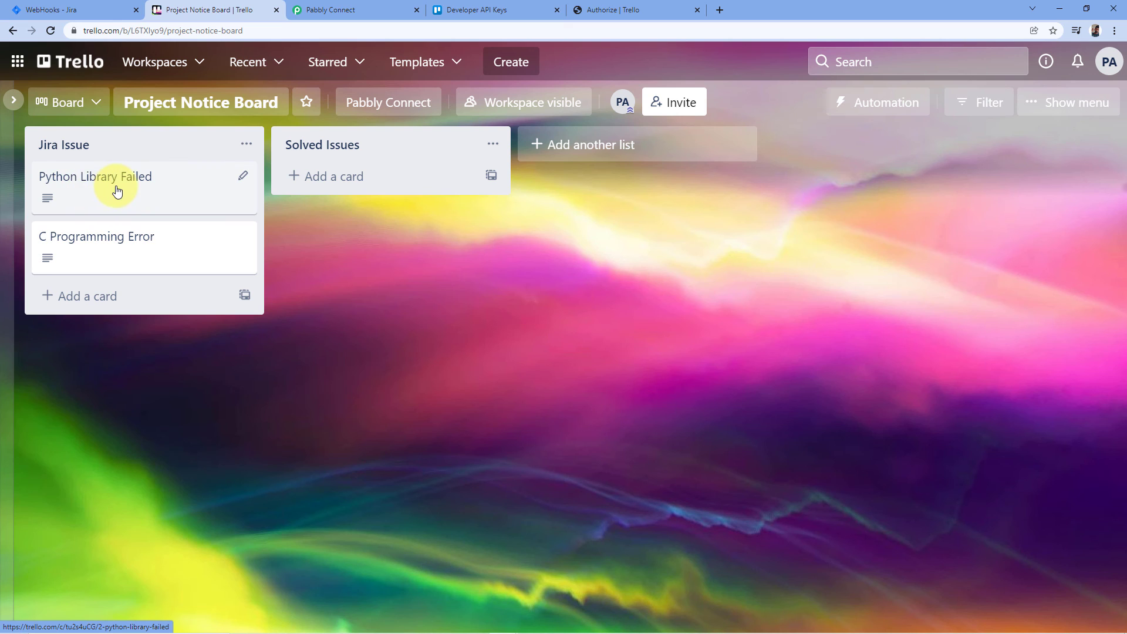
click(94, 185)
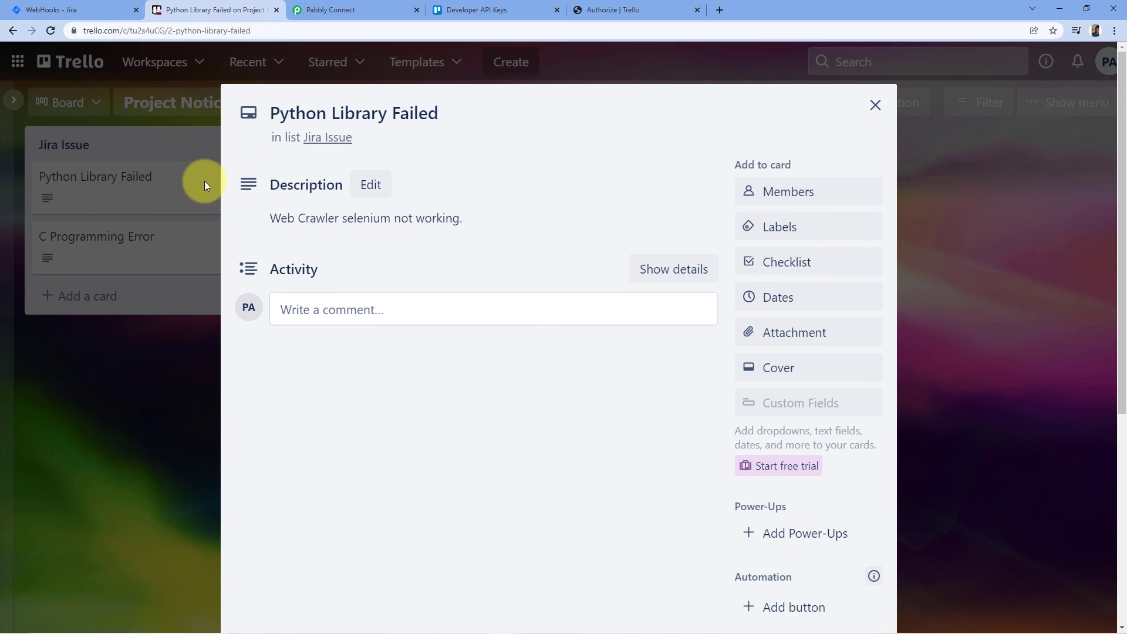
click(58, 9)
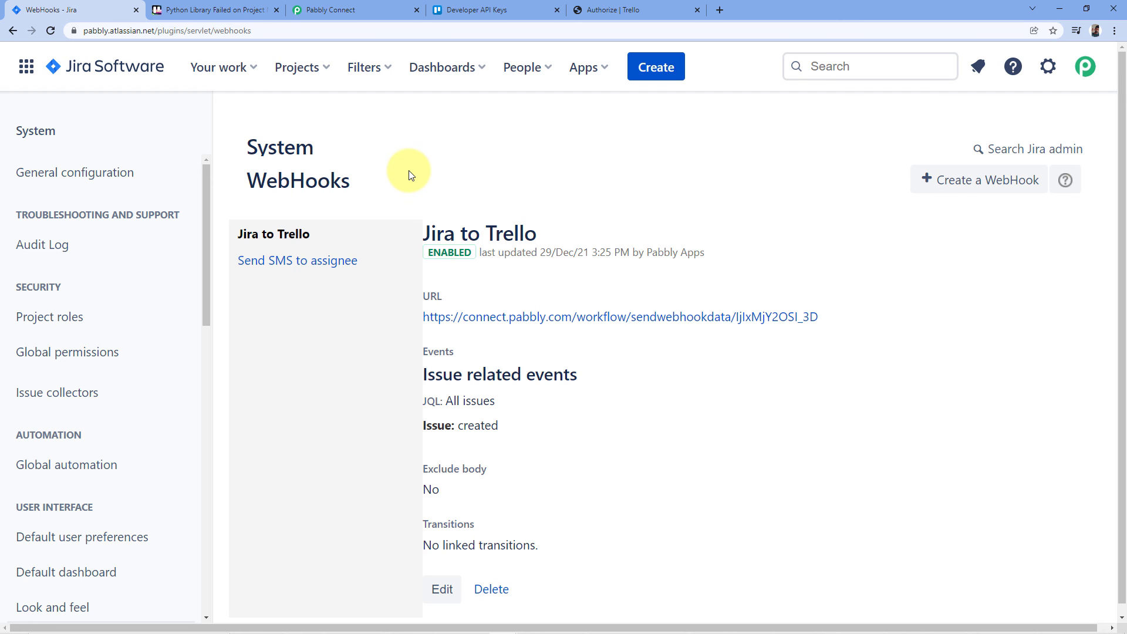
click(212, 10)
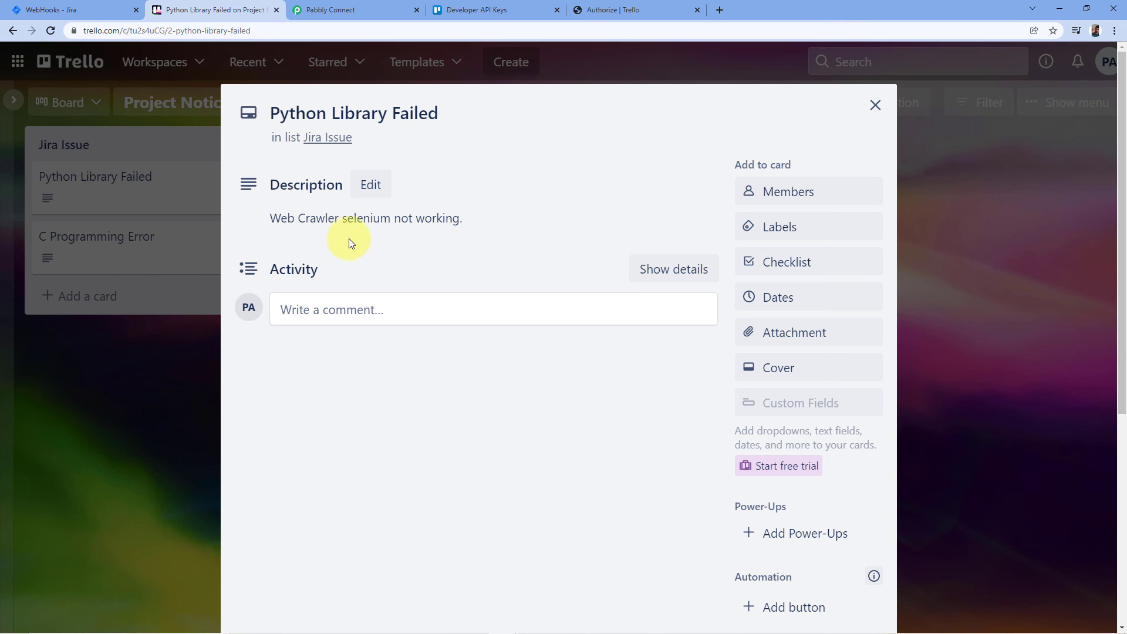
click(47, 10)
click(217, 10)
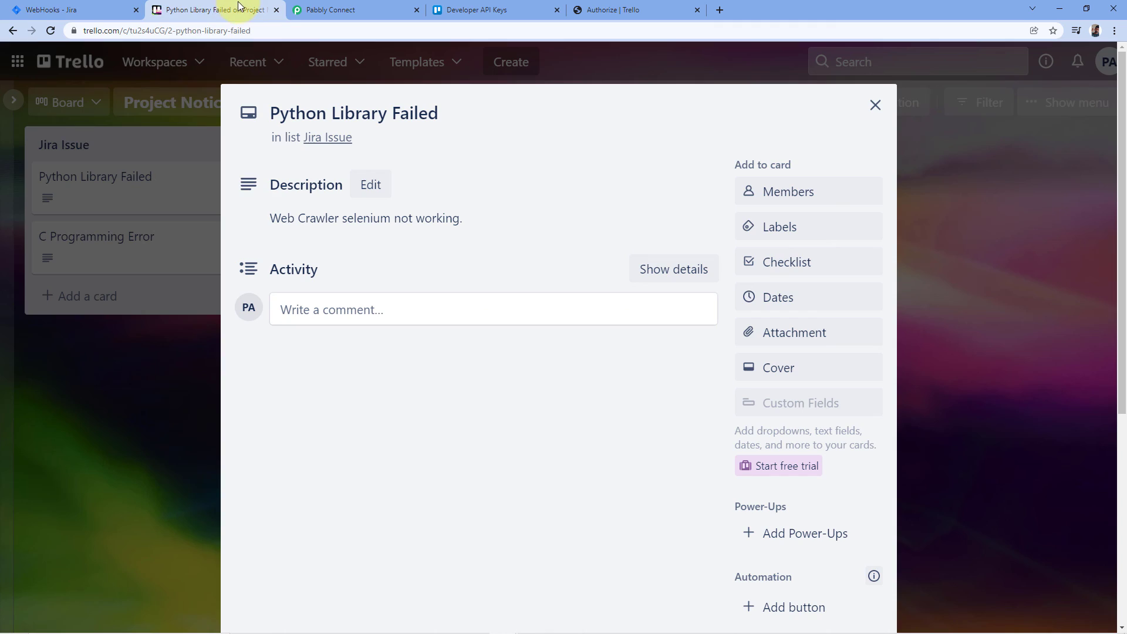
click(874, 106)
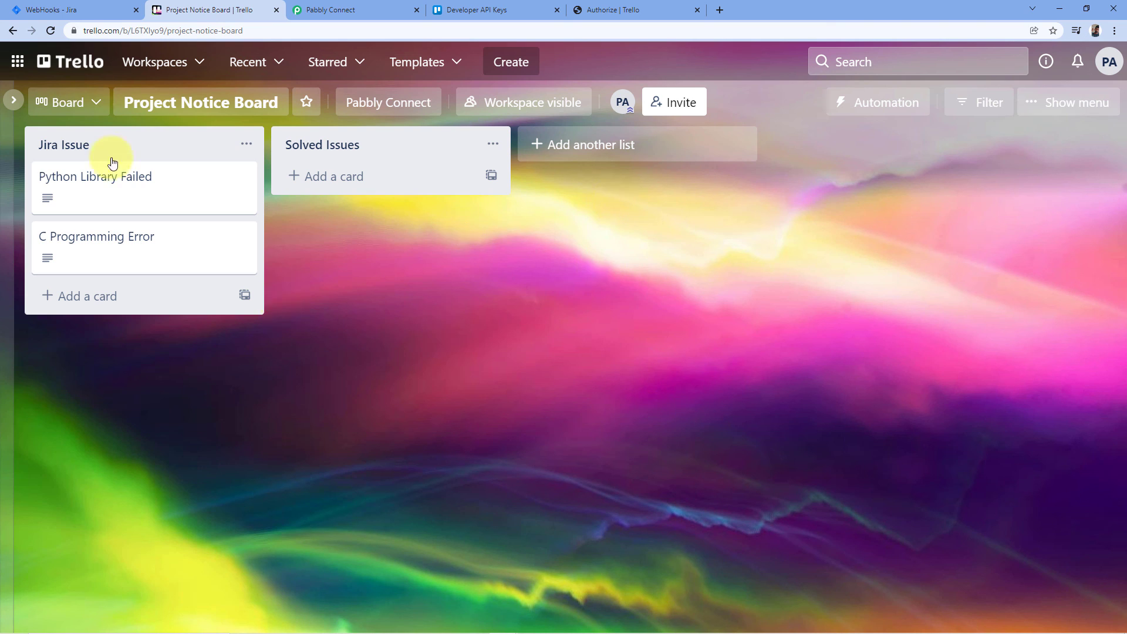
click(105, 10)
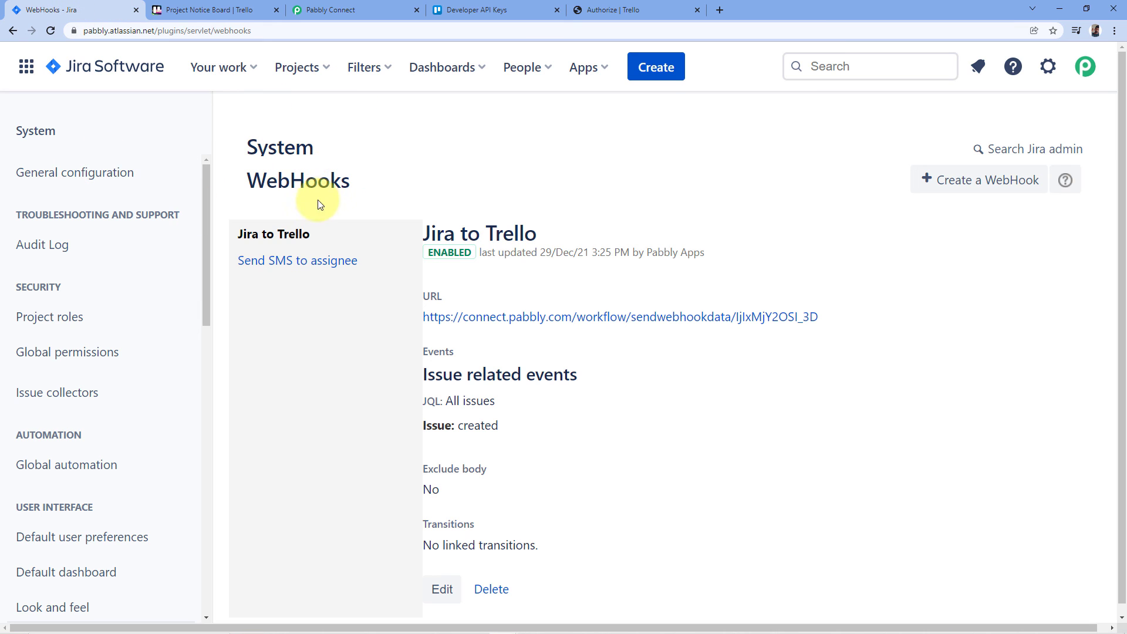
click(197, 6)
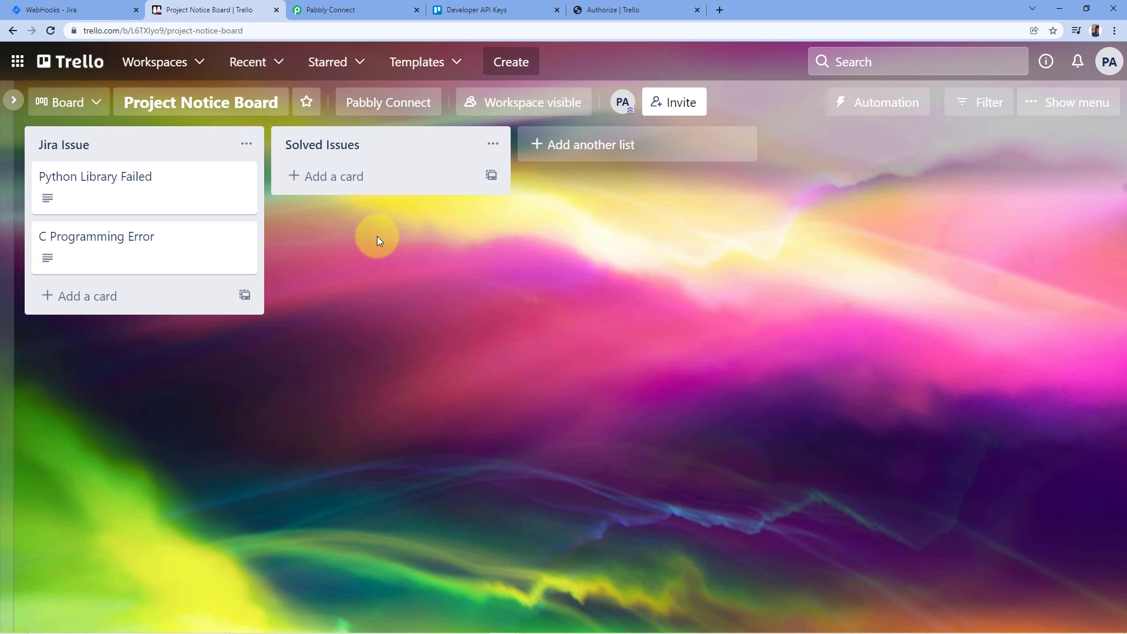
- Switch to Pabbly Connect and collapse the Trello action and the Jira Software trigger in the Jira to Trello workflow
click(351, 10)
scroll(998, 235, up, 8)
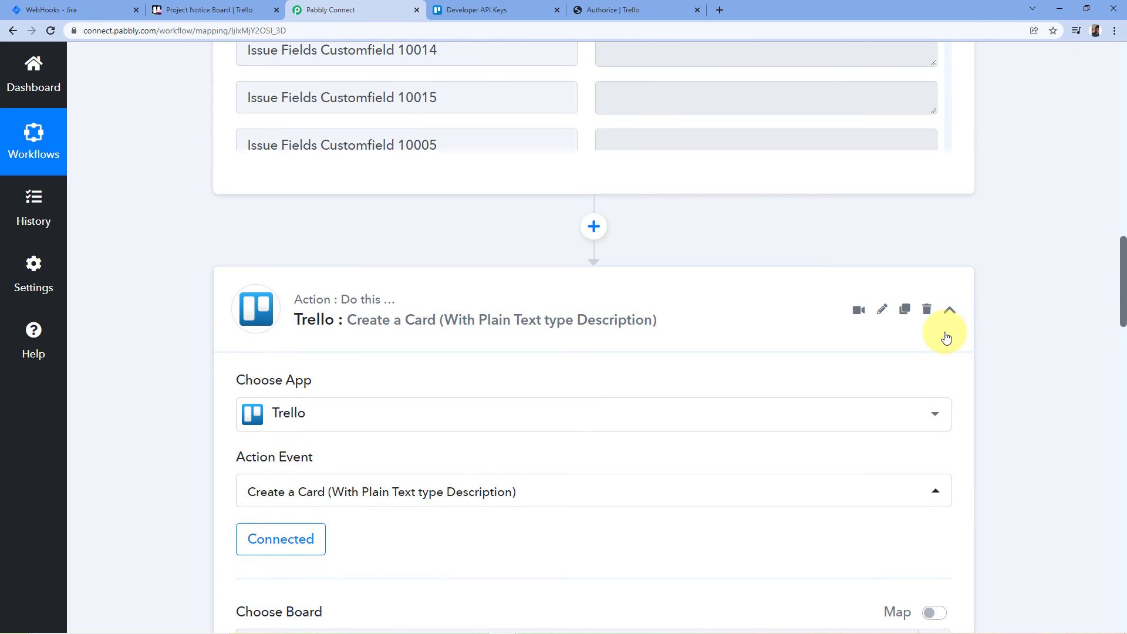
click(947, 311)
scroll(1010, 249, up, 15)
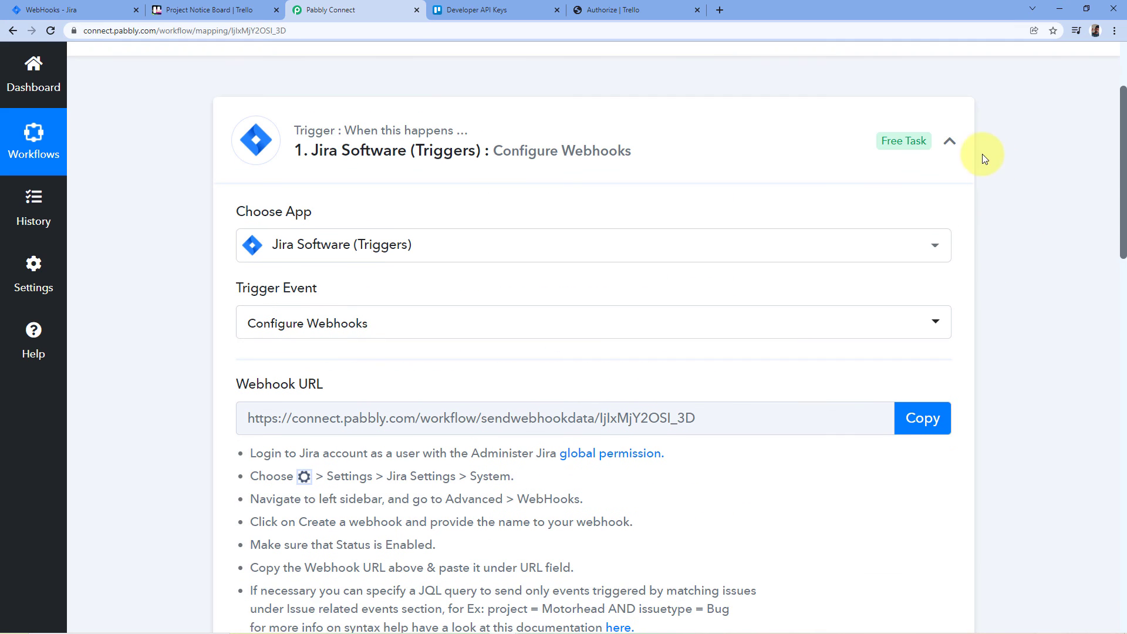
click(972, 155)
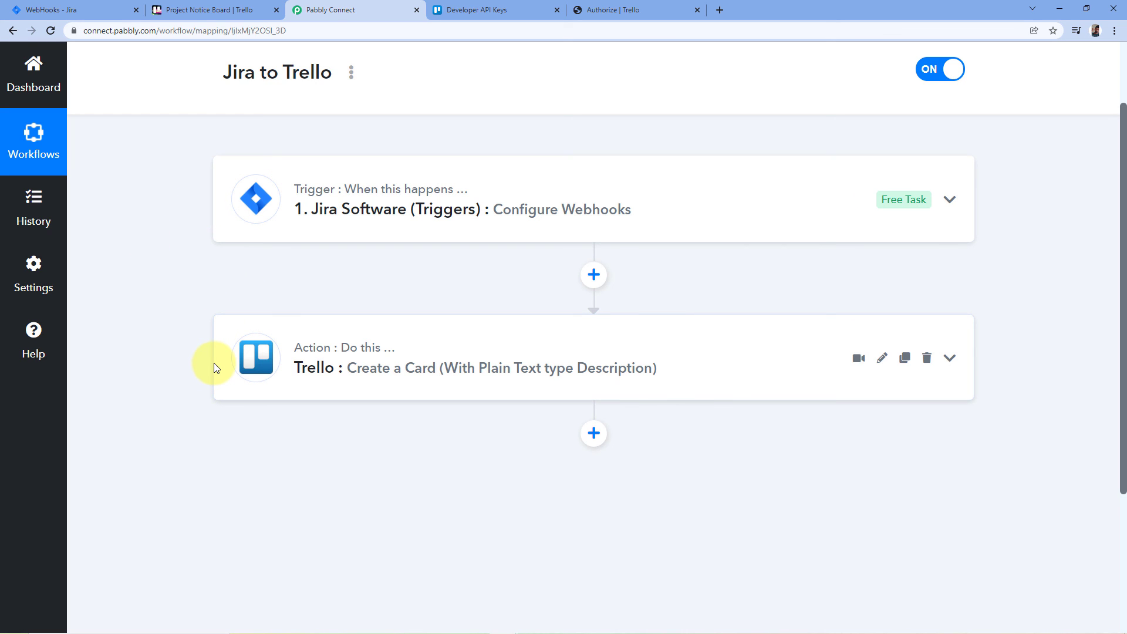
scroll(438, 295, up, 2)
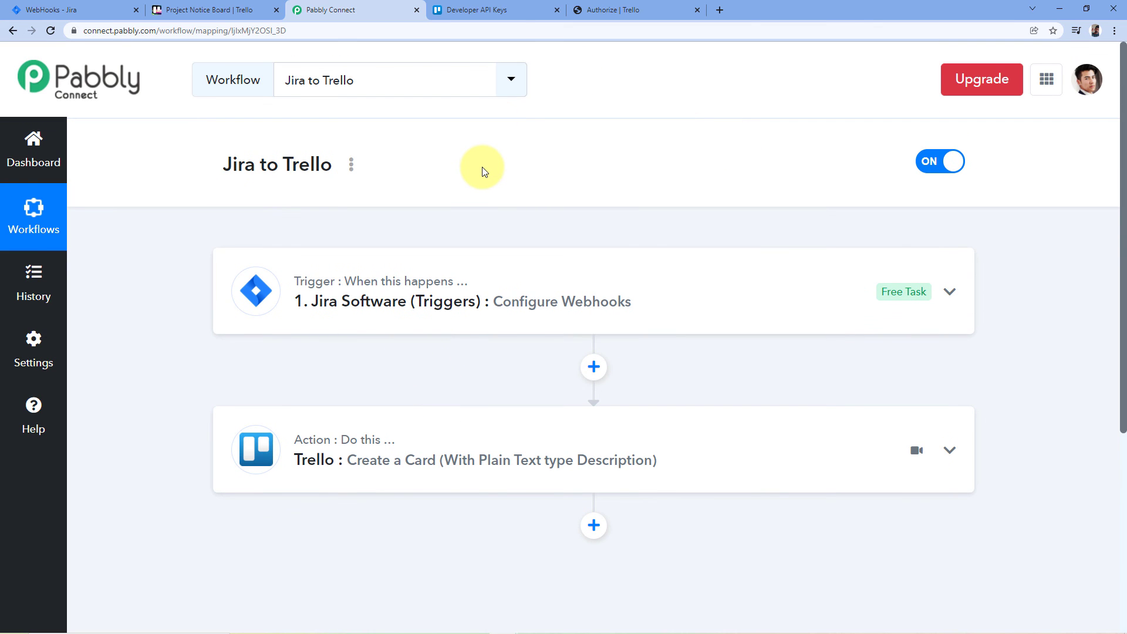